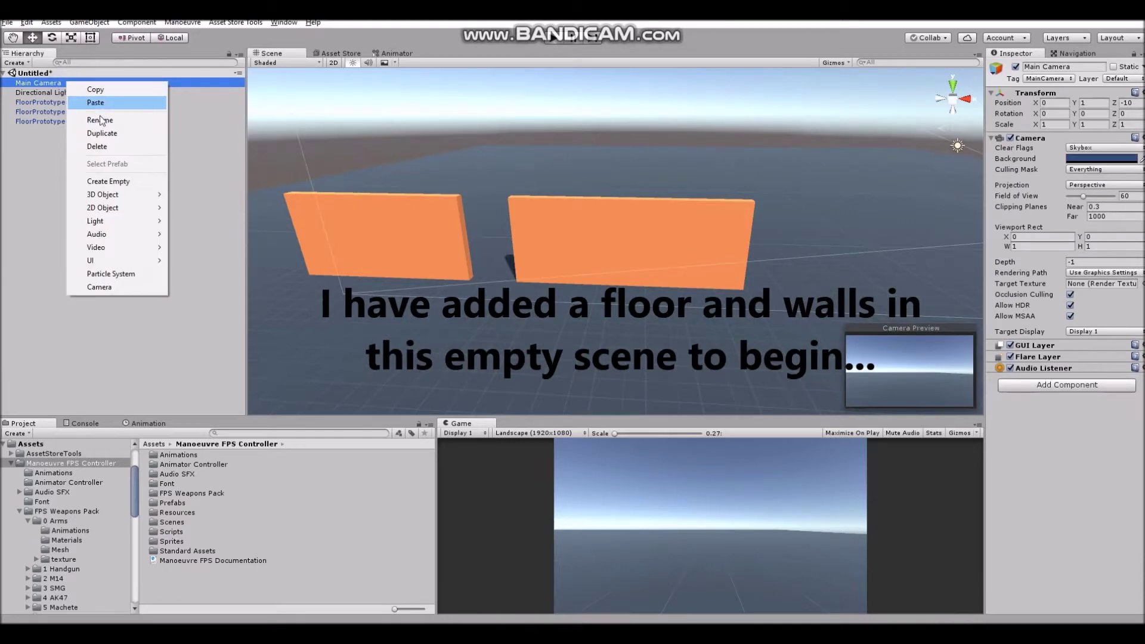
# Delete the Main Camera and create a complete Manoeuvre FPS controller with the Manoeuvre wizard.
pyautogui.click(105, 146)
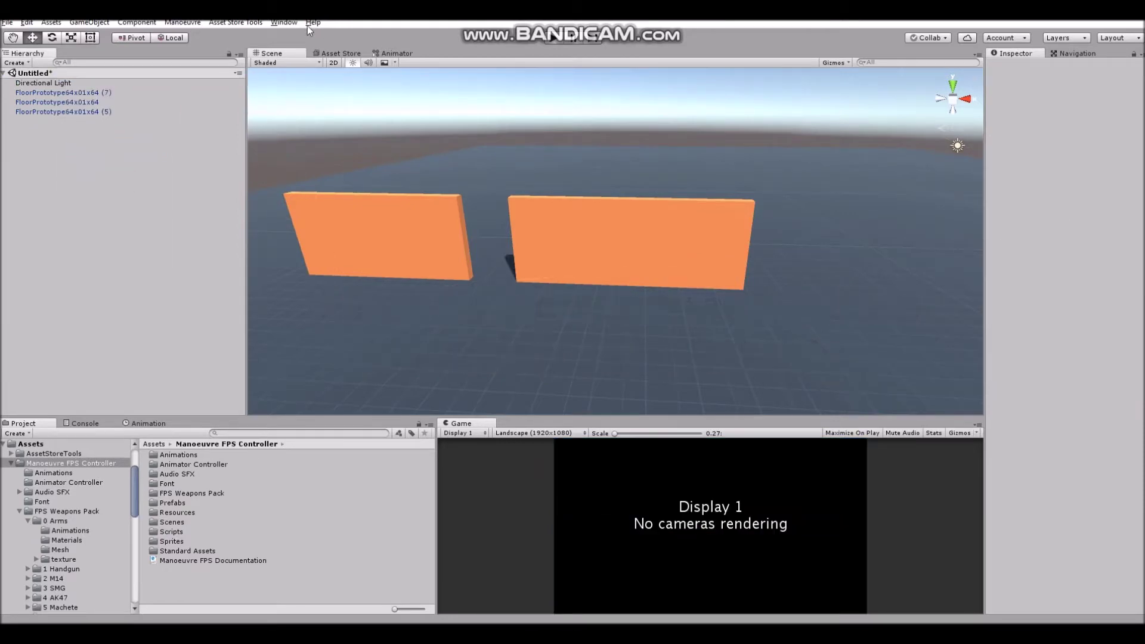
pyautogui.click(183, 22)
pyautogui.click(197, 33)
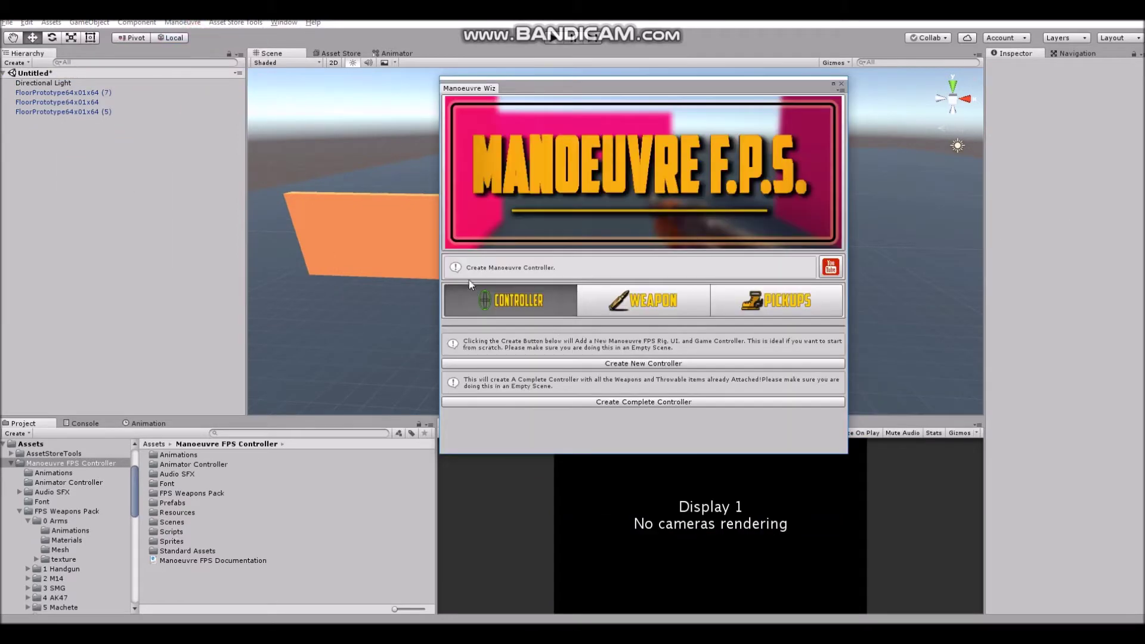
pyautogui.click(630, 403)
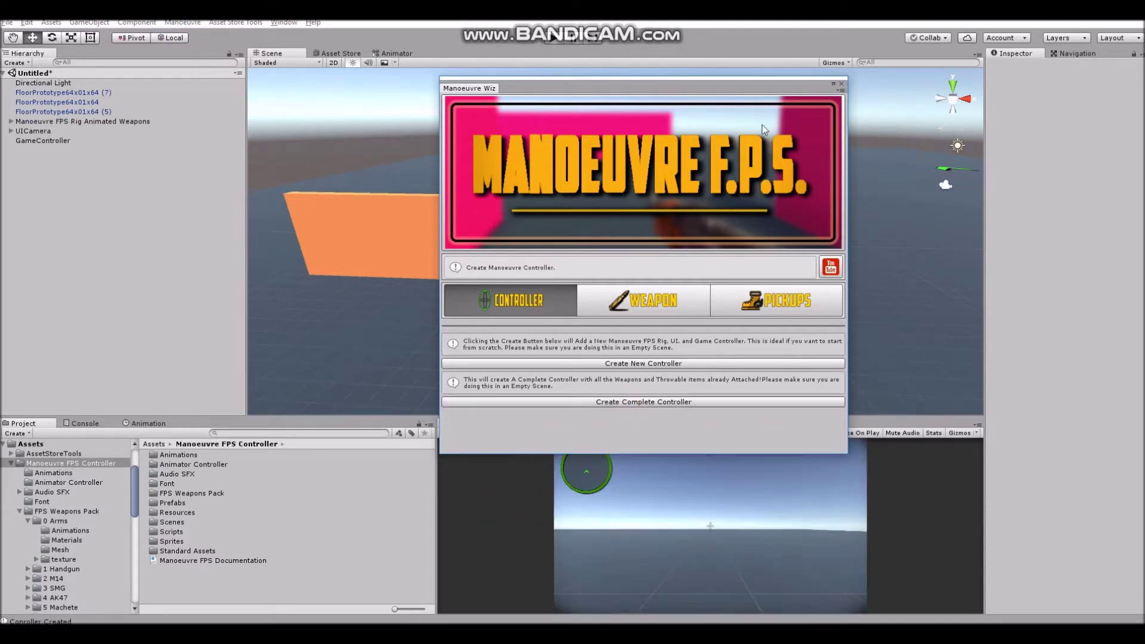
pyautogui.click(840, 85)
# Move the Manoeuvre FPS Rig Animated Weapons object so that it stands in front of the two orange walls.
pyautogui.click(53, 121)
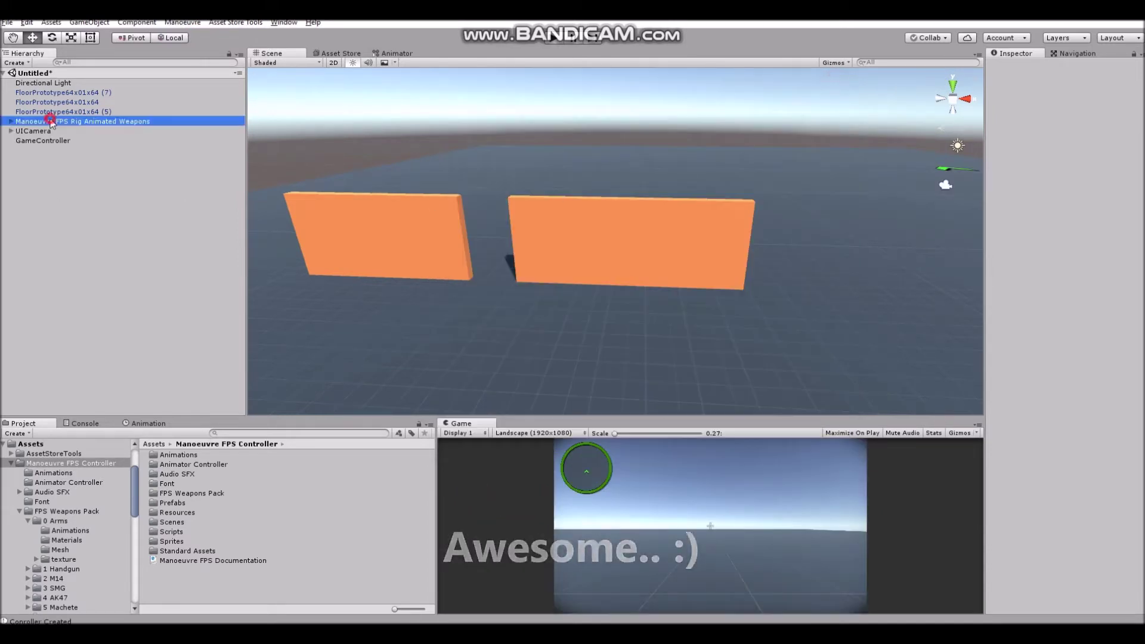
pyautogui.press('f')
pyautogui.moveTo(327, 290); pyautogui.dragTo(327, 264)
pyautogui.keyDown('alt'); pyautogui.moveTo(358, 280); pyautogui.dragTo(572, 221); pyautogui.keyUp('alt')
pyautogui.scroll(4, 519, 253)
pyautogui.click(123, 229)
# Place the Door prefab from the Prefabs > Door Examples folder in the scene near the gap between the walls.
pyautogui.doubleClick(173, 504)
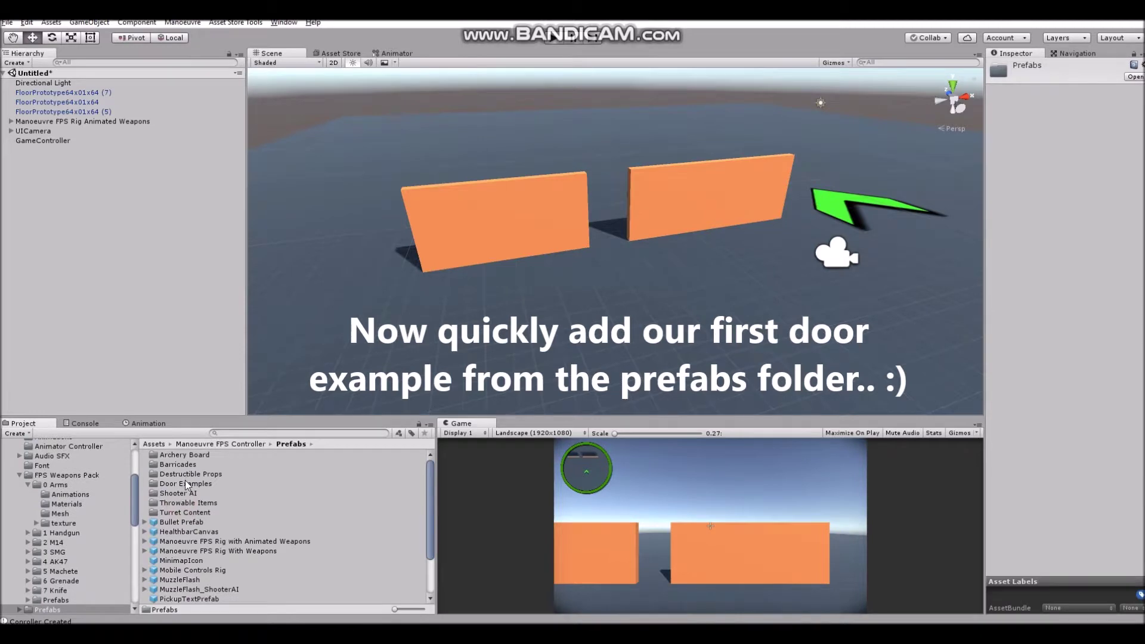
pyautogui.doubleClick(185, 482)
pyautogui.click(181, 455)
pyautogui.moveTo(182, 455); pyautogui.dragTo(634, 255)
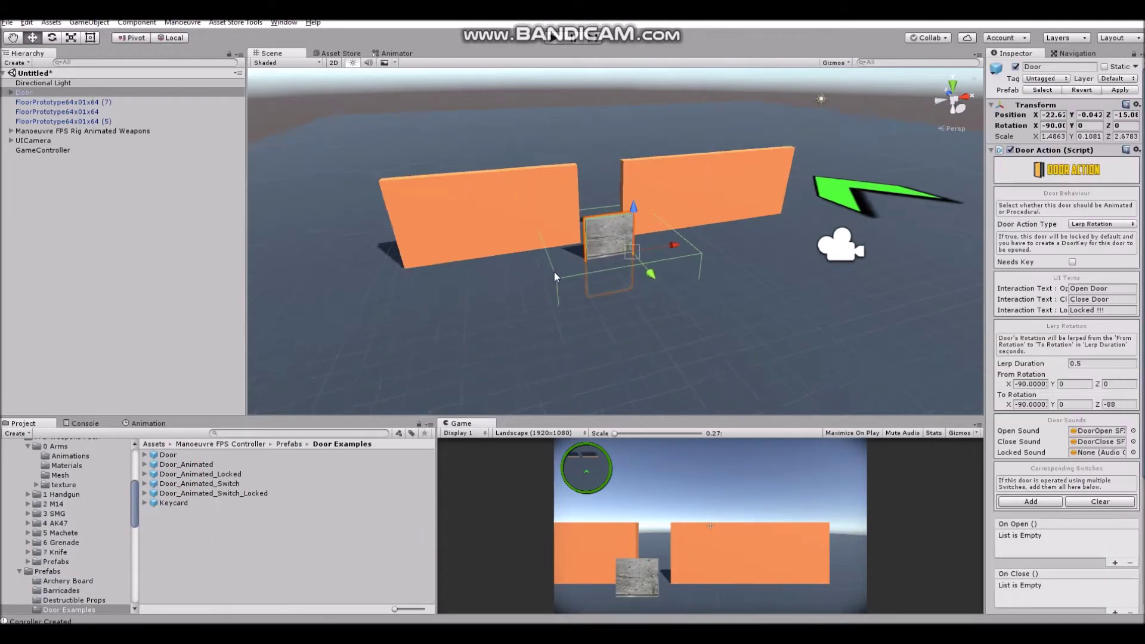
# Move the door into the gap between the two walls at about X -22.524, Y 1.264, Z -13.86, and widen the component settings area.
pyautogui.scroll(5, 510, 273)
pyautogui.moveTo(507, 272); pyautogui.dragTo(577, 305, button='right')
pyautogui.moveTo(579, 301); pyautogui.dragTo(519, 115)
pyautogui.keyDown('alt'); pyautogui.moveTo(682, 224); pyautogui.dragTo(848, 230); pyautogui.keyUp('alt')
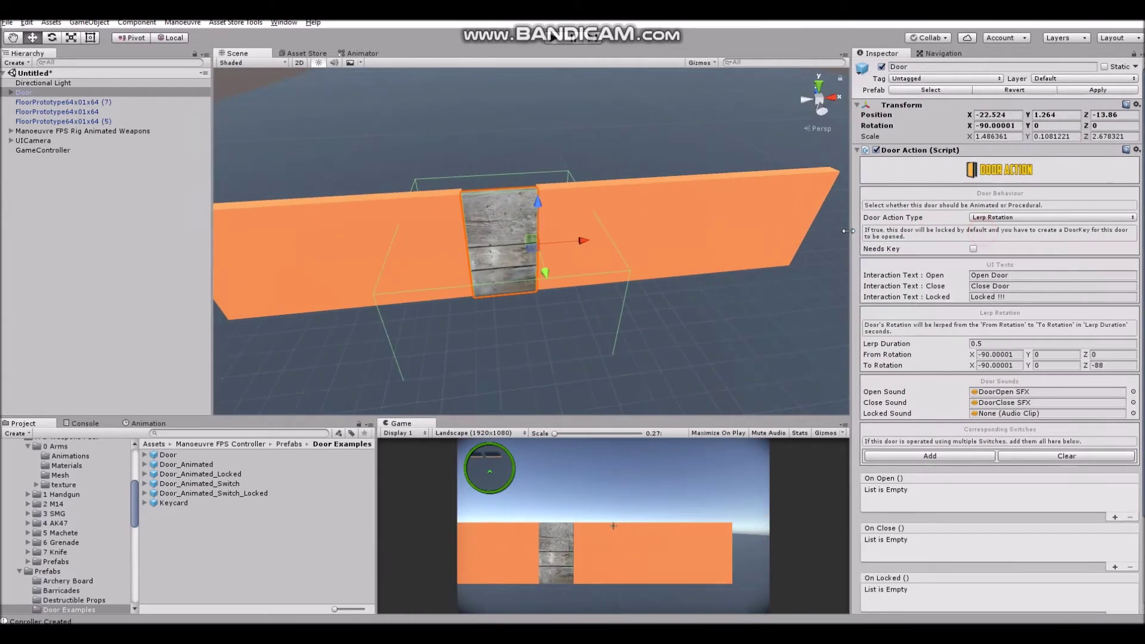
# Review the Door Action settings and choose Lerp Rotation as the door action type.
pyautogui.scroll(-3, 1132, 218)
pyautogui.scroll(3, 1074, 218)
pyautogui.click(1007, 219)
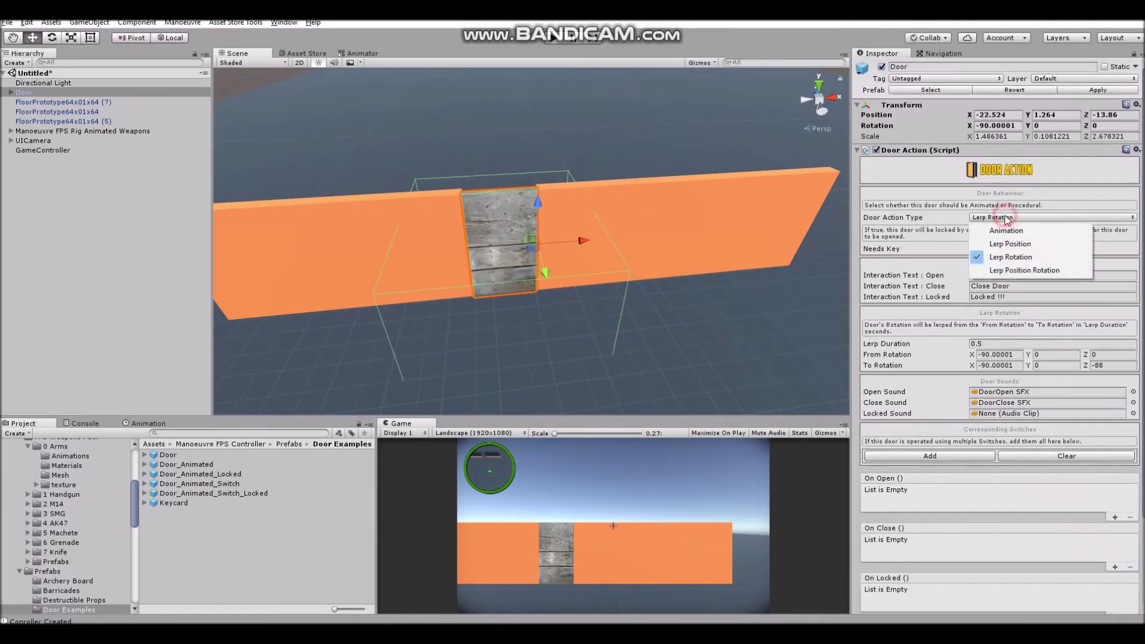
pyautogui.click(1012, 260)
# Rotate the door open to about 90 degrees on the Z axis and copy its Z rotation value.
pyautogui.moveTo(447, 278); pyautogui.dragTo(614, 260, button='middle')
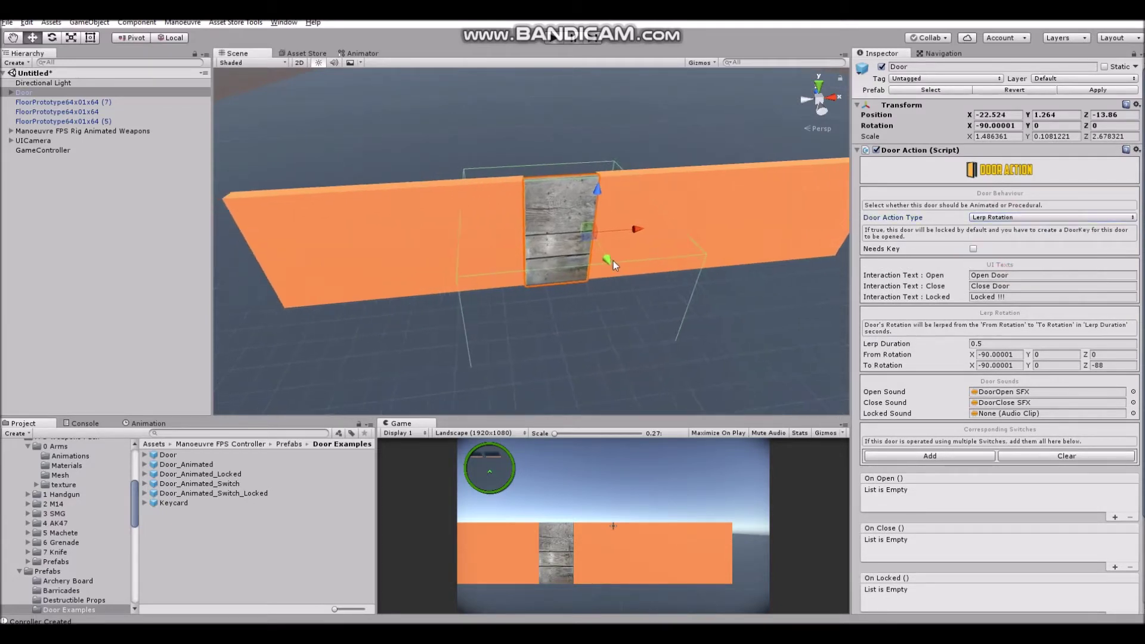
pyautogui.moveTo(593, 266)
pyautogui.mouseDown()
pyautogui.moveTo(463, 261)
pyautogui.moveTo(614, 274)
pyautogui.moveTo(478, 274)
pyautogui.moveTo(591, 265)
pyautogui.mouseUp()
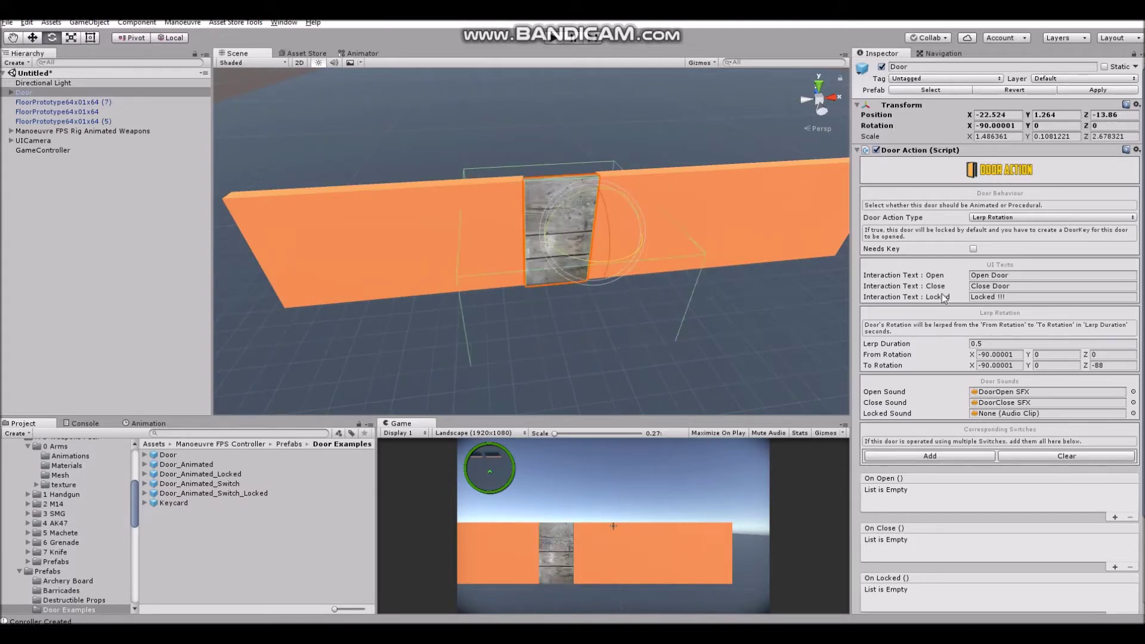
pyautogui.scroll(-1, 1115, 149)
pyautogui.moveTo(585, 263); pyautogui.dragTo(418, 280)
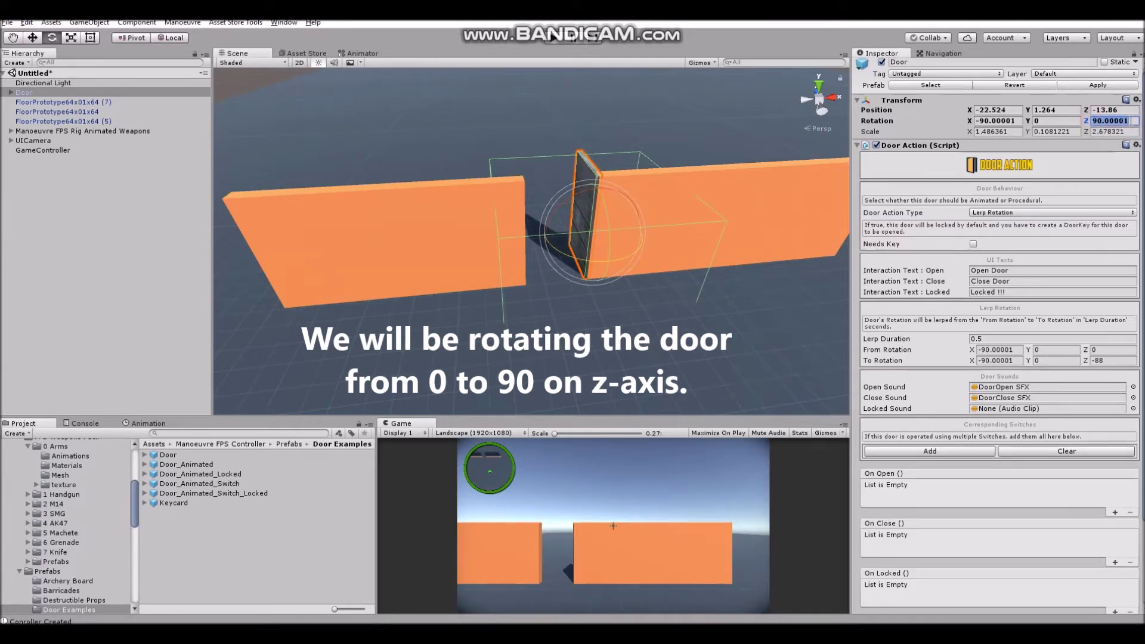
pyautogui.rightClick(1131, 122)
pyautogui.click(1131, 144)
# Return the door's Z rotation to 0 and set the To Rotation Z value to 90.00001.
pyautogui.moveTo(574, 260); pyautogui.dragTo(718, 276)
pyautogui.scroll(-2, 972, 328)
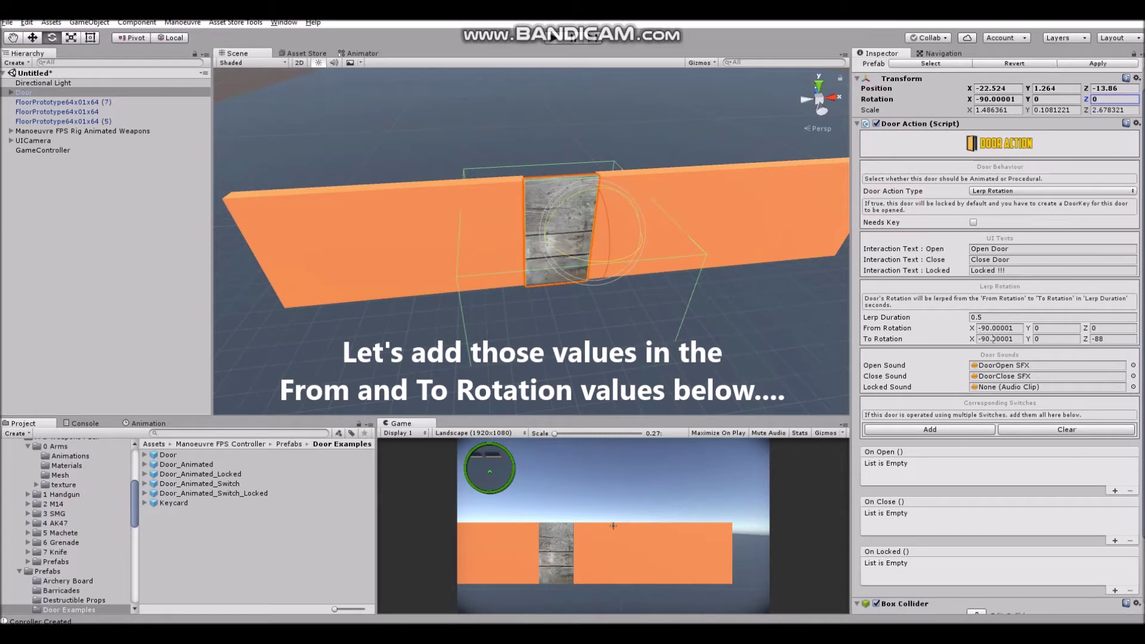
pyautogui.click(1103, 352)
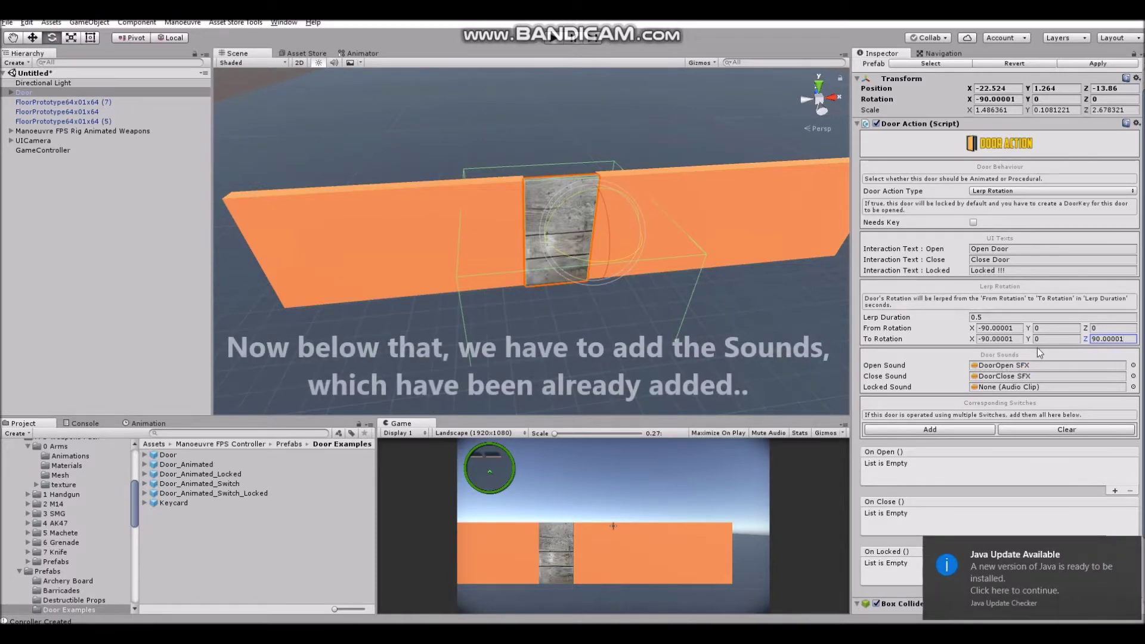
pyautogui.click(993, 578)
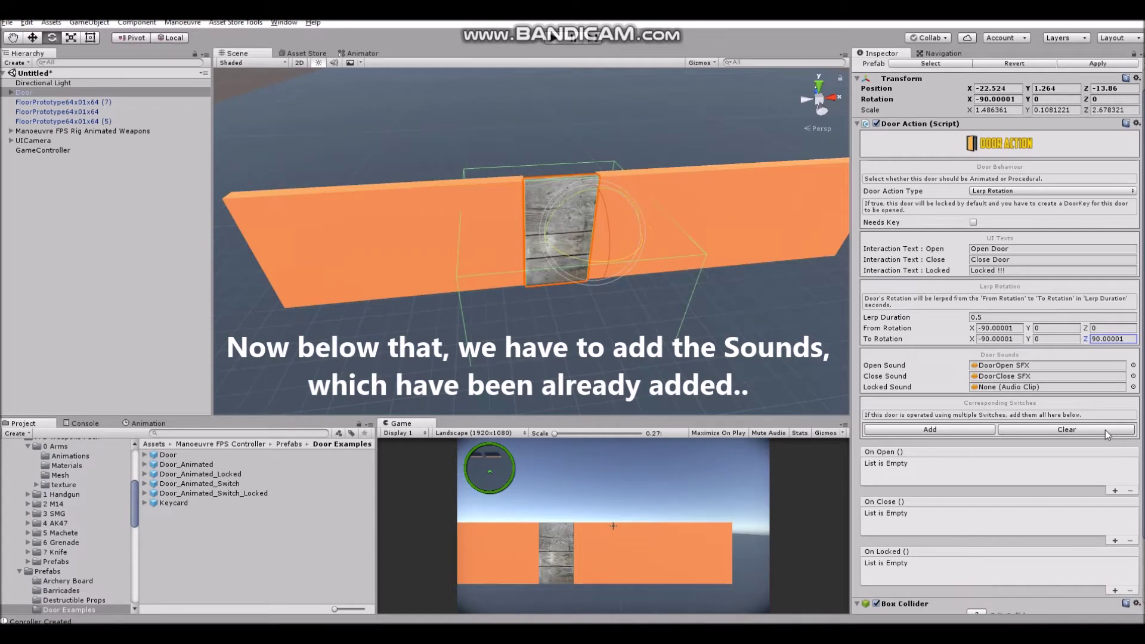
pyautogui.scroll(2, 1074, 402)
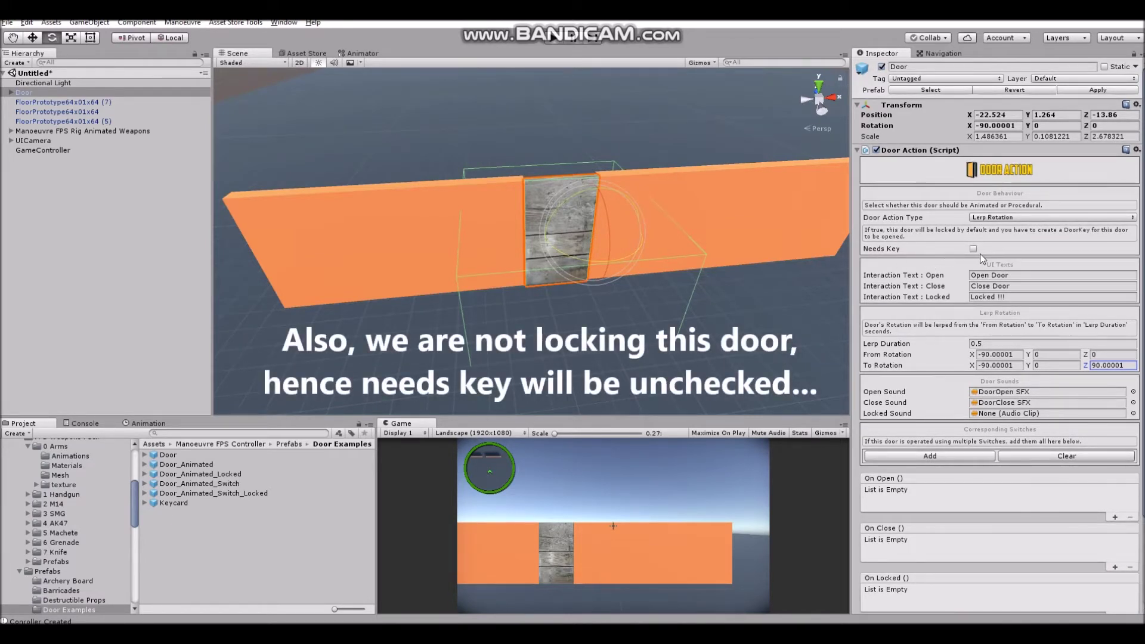
# Run the game, walk up to the door, and open and close it several times to test its rotation.
pyautogui.click(558, 39)
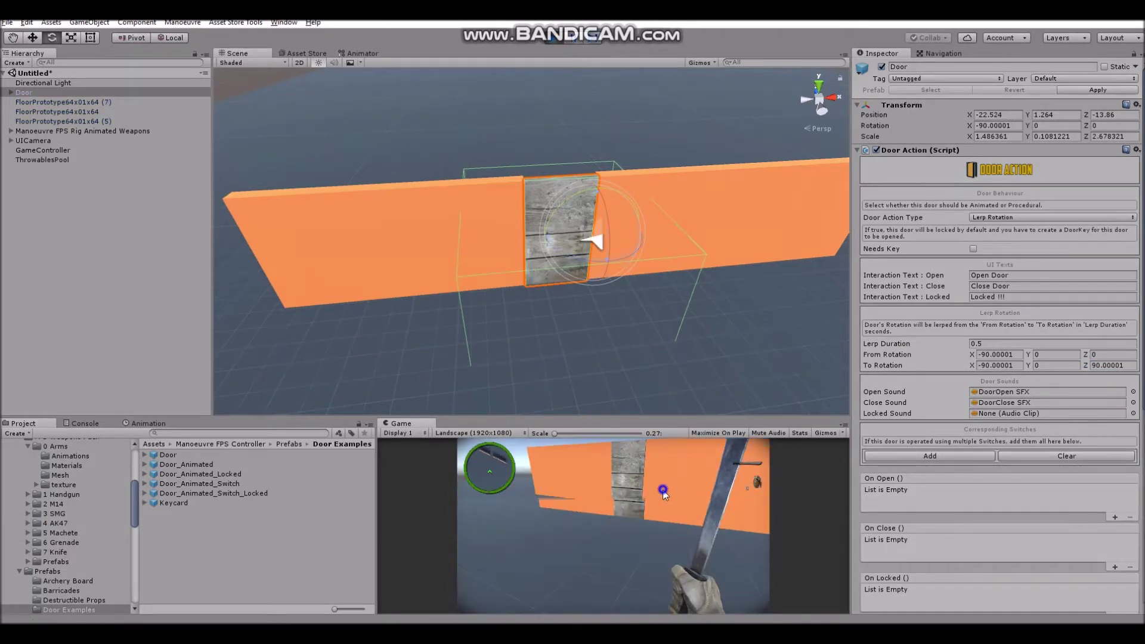
pyautogui.press('w')
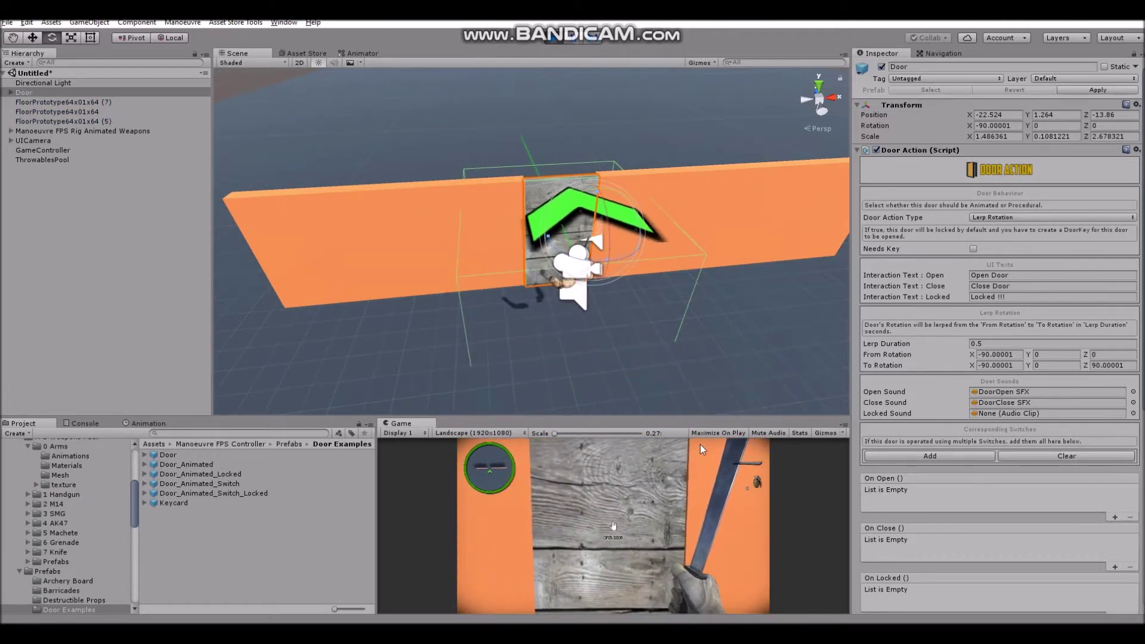
pyautogui.press('e')
pyautogui.press('w')
pyautogui.press('e')
pyautogui.press('e')
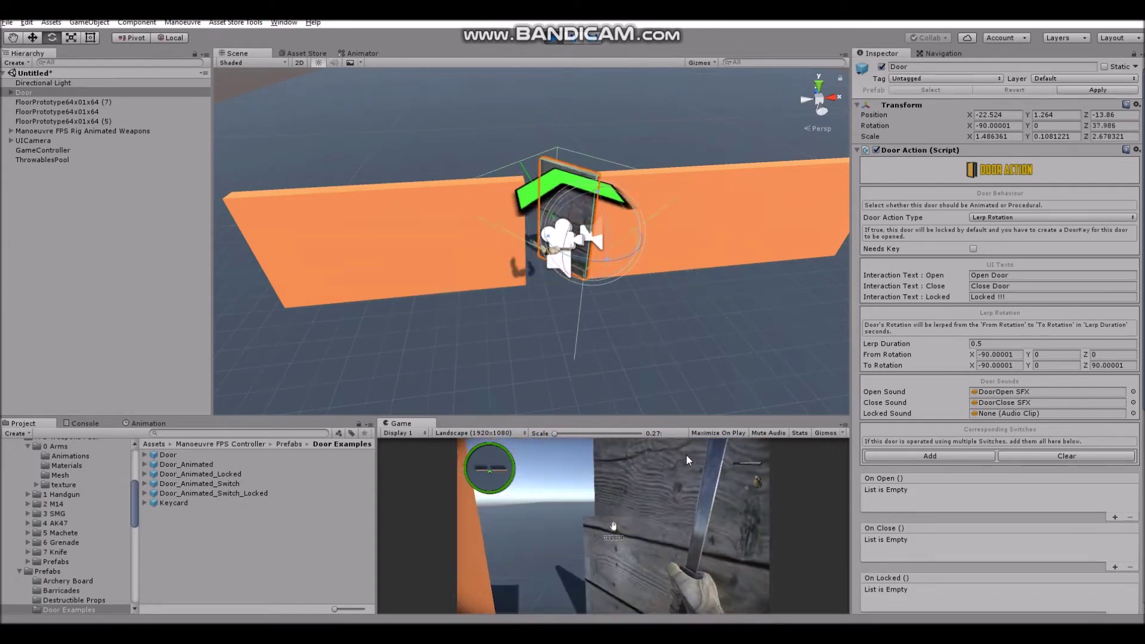
pyautogui.press('e')
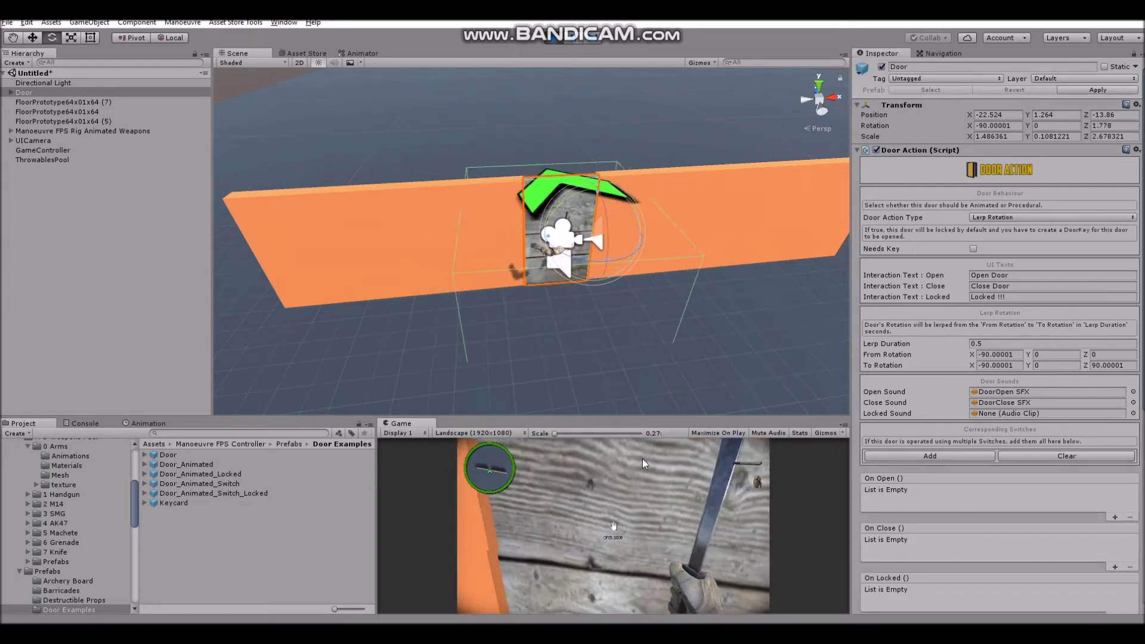
pyautogui.press('e')
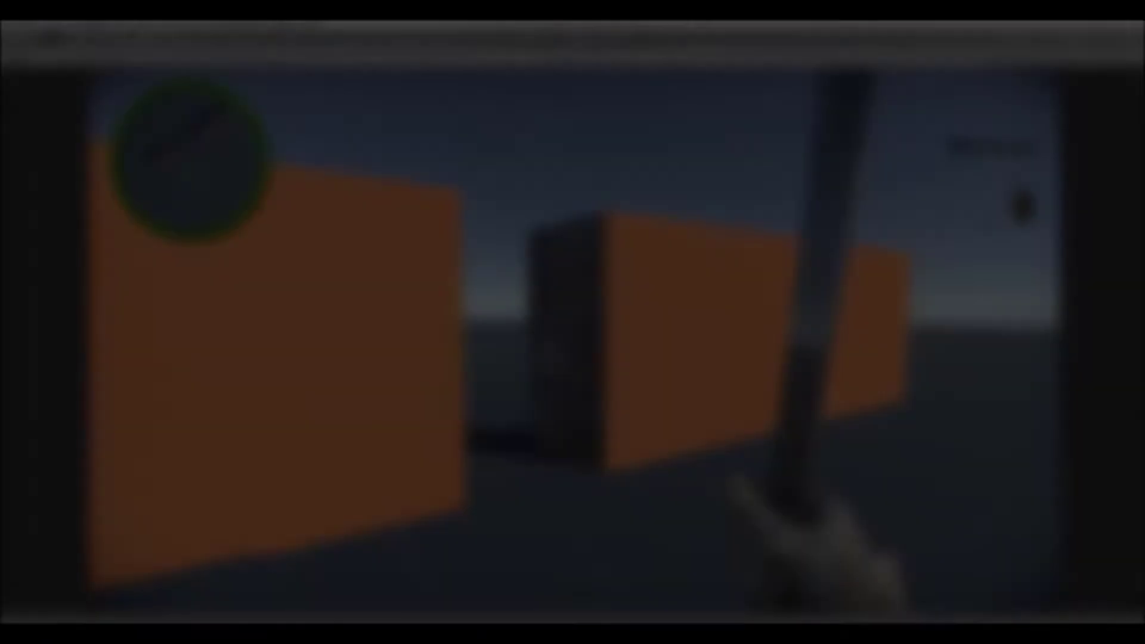
# Test opening and closing the door again in the maximized Game view, and end play mode.
pyautogui.press('w')
pyautogui.press('e')
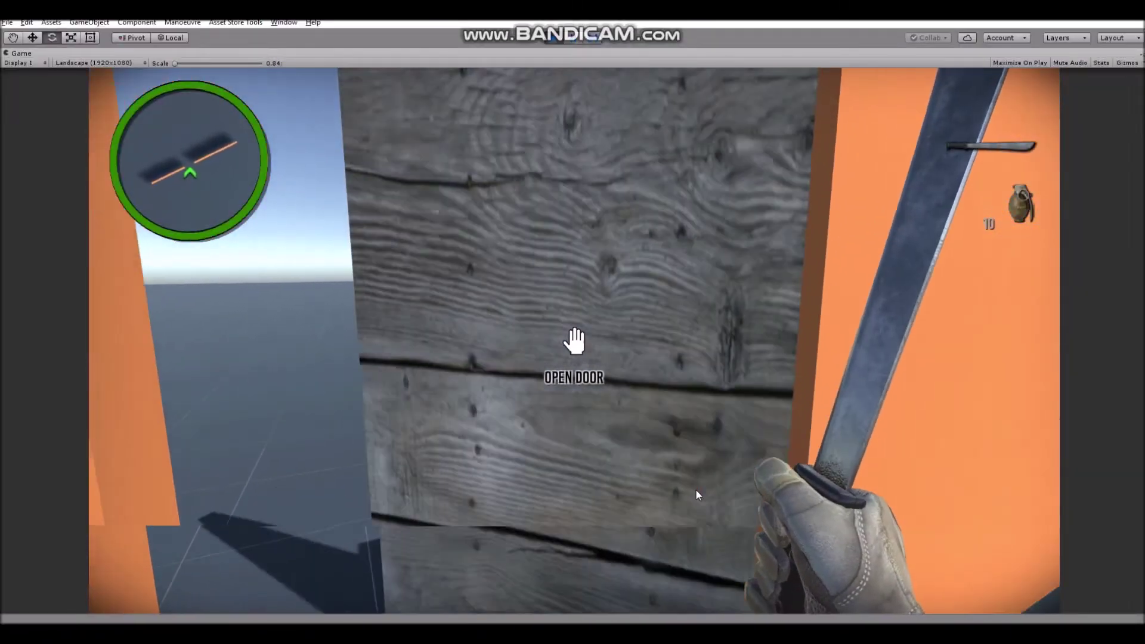
pyautogui.press('e')
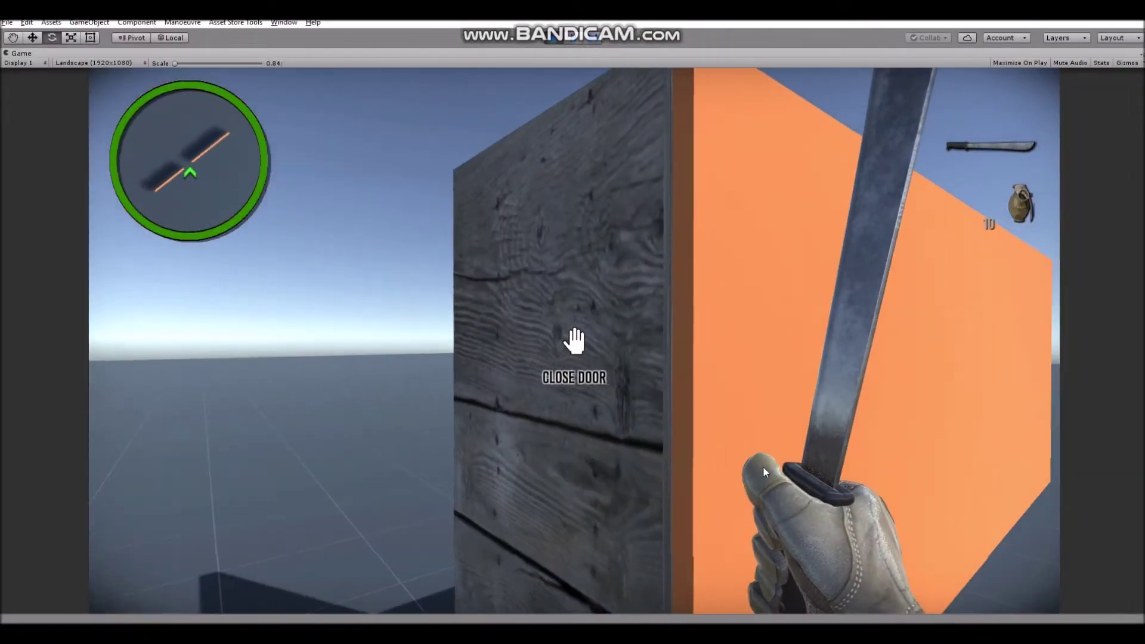
pyautogui.press('e')
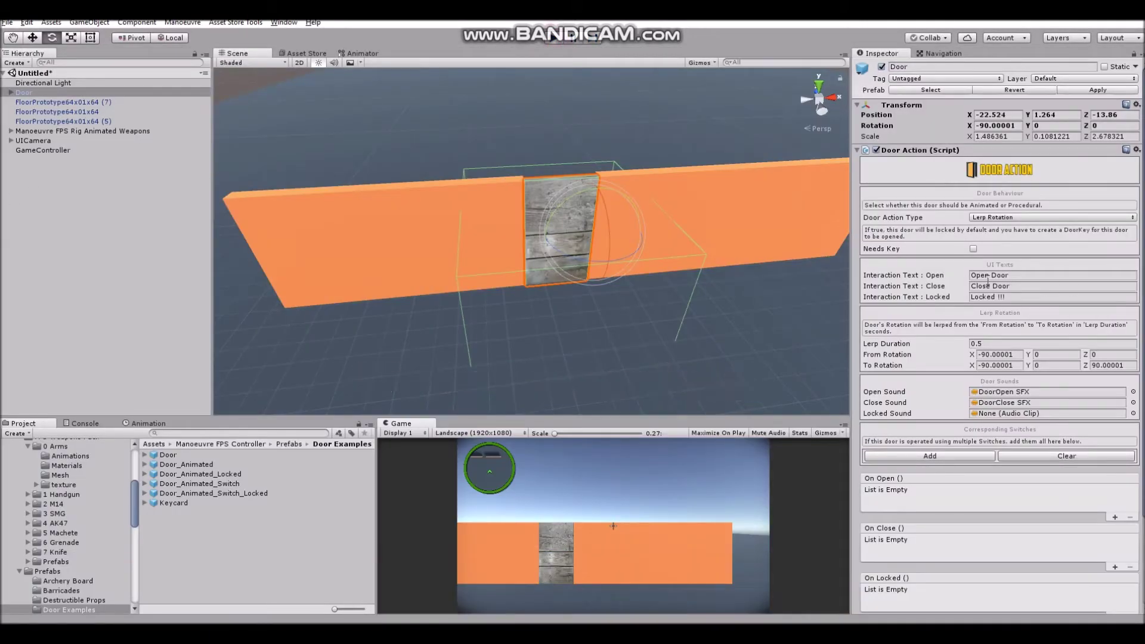
# Shorten the door's interaction texts to "Open" for opening and "Close" for closing.
pyautogui.moveTo(990, 276); pyautogui.dragTo(1086, 283)
pyautogui.press('Tab')
pyautogui.press('Right')
pyautogui.hotkey('ctrl', 'shift', 'Left')
pyautogui.press('BackSpace')
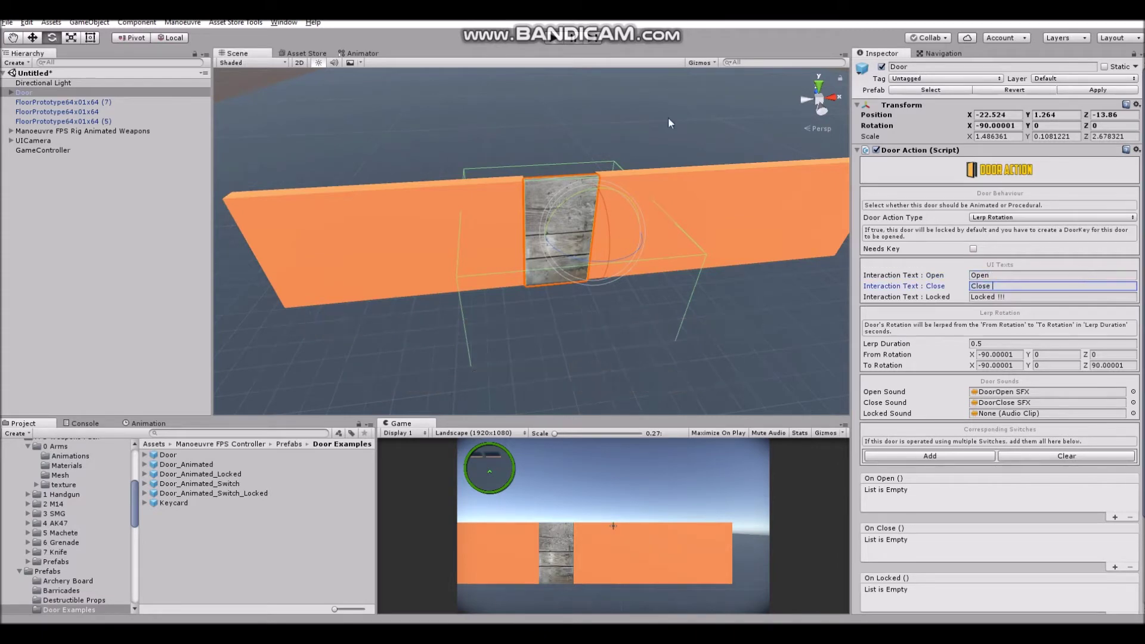
# Run the game in a maximized Game view, walk up to the door, and switch from the machete to the rifle.
pyautogui.click(555, 38)
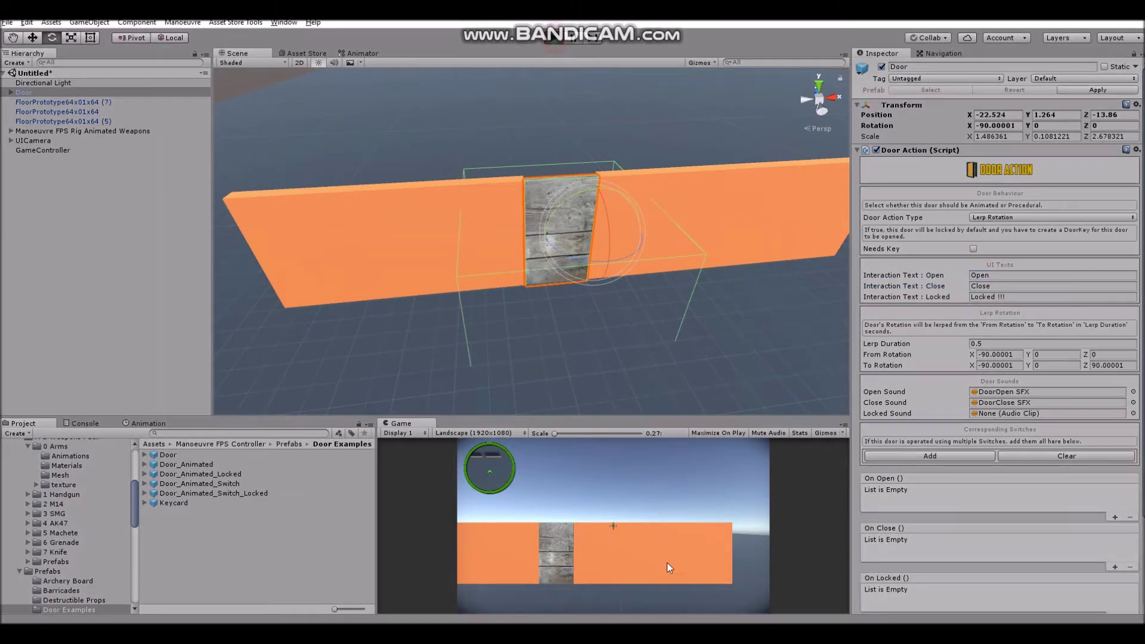
pyautogui.rightClick(430, 425)
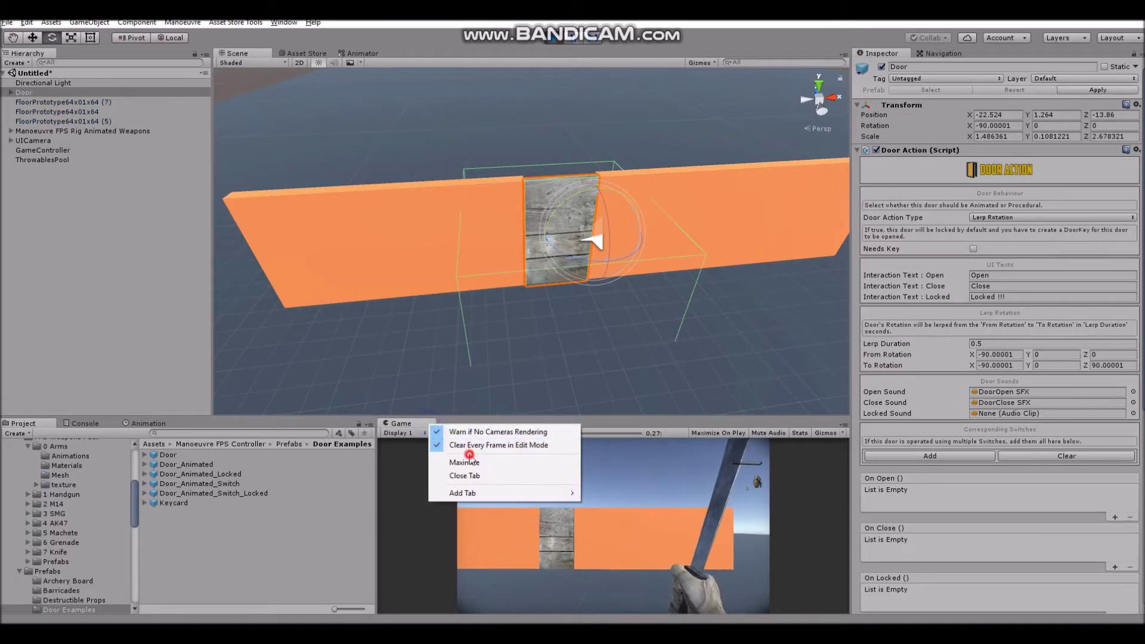
pyautogui.click(470, 460)
pyautogui.press('w')
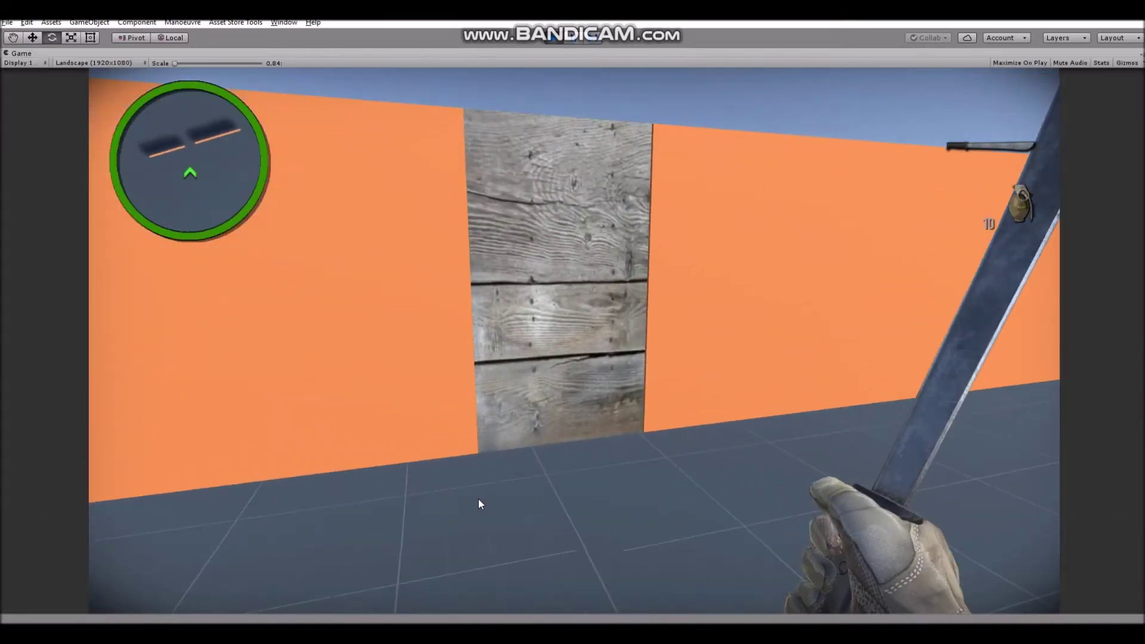
pyautogui.press('w')
pyautogui.scroll(-1, 446, 490)
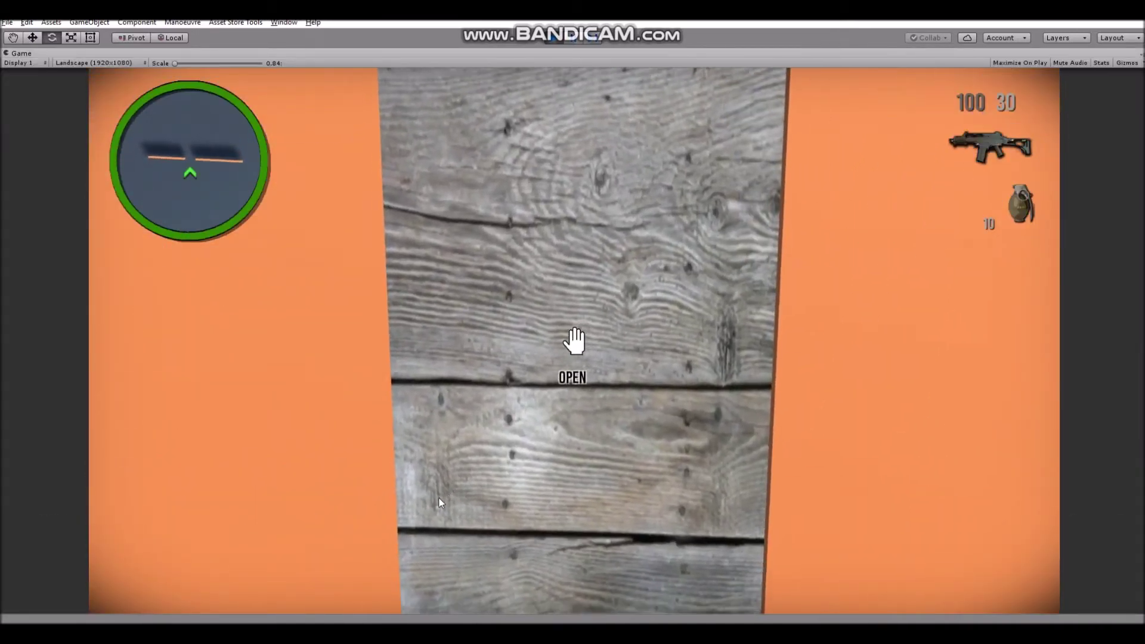
# Open and close the door repeatedly to check the shortened interaction prompts, and stop the game.
pyautogui.press('e')
pyautogui.press('w')
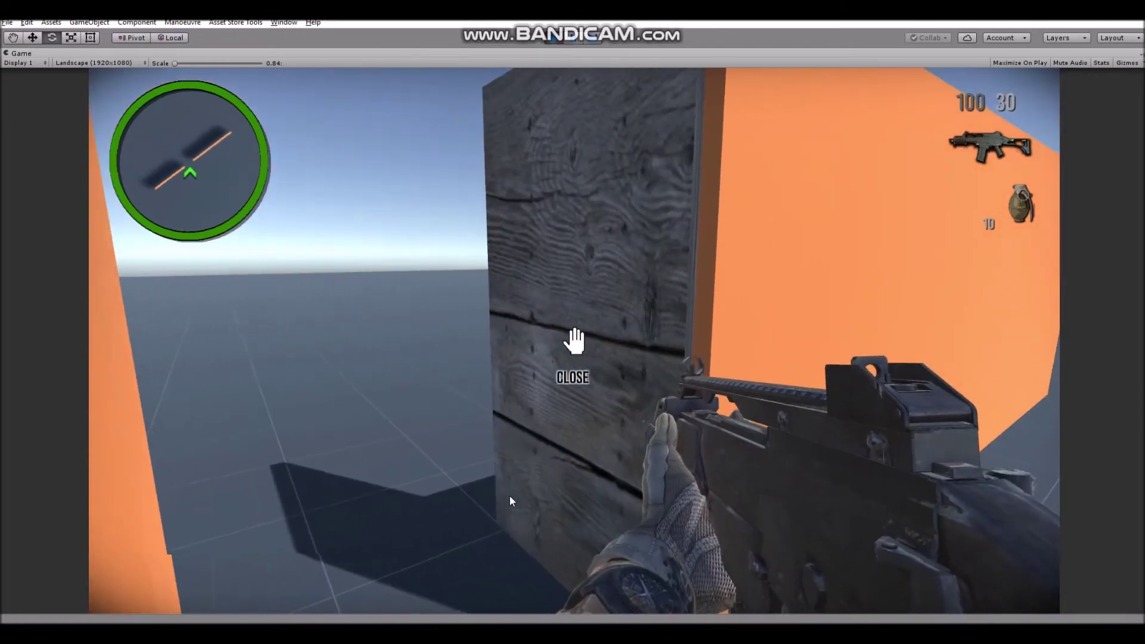
pyautogui.press('e')
pyautogui.press('e')
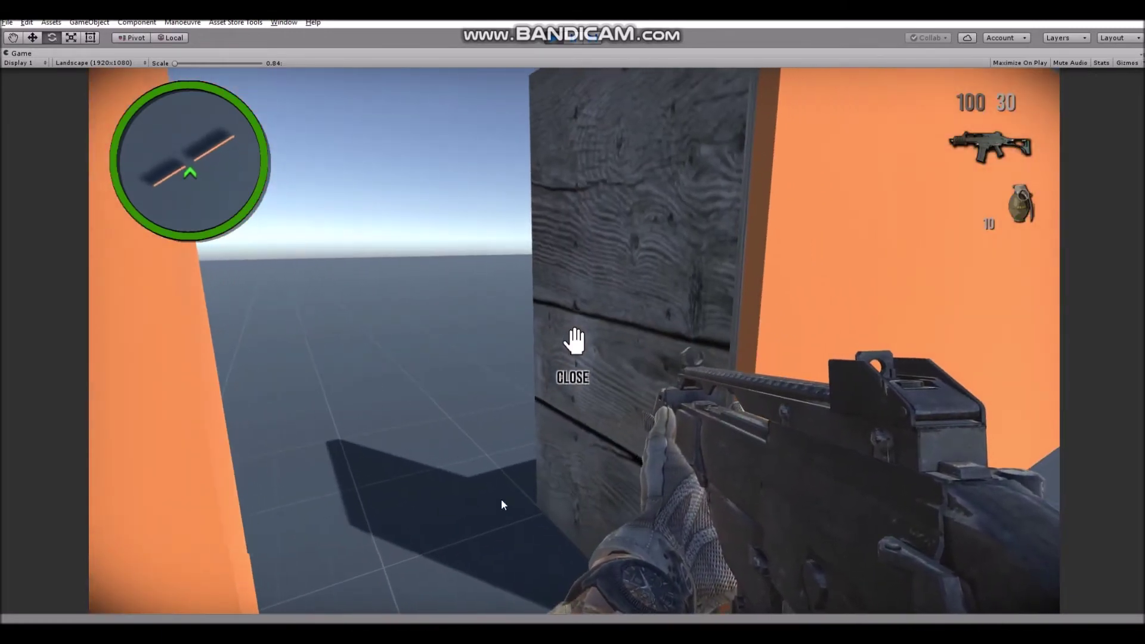
pyautogui.press('e')
pyautogui.hotkey('ctrl', 'p')
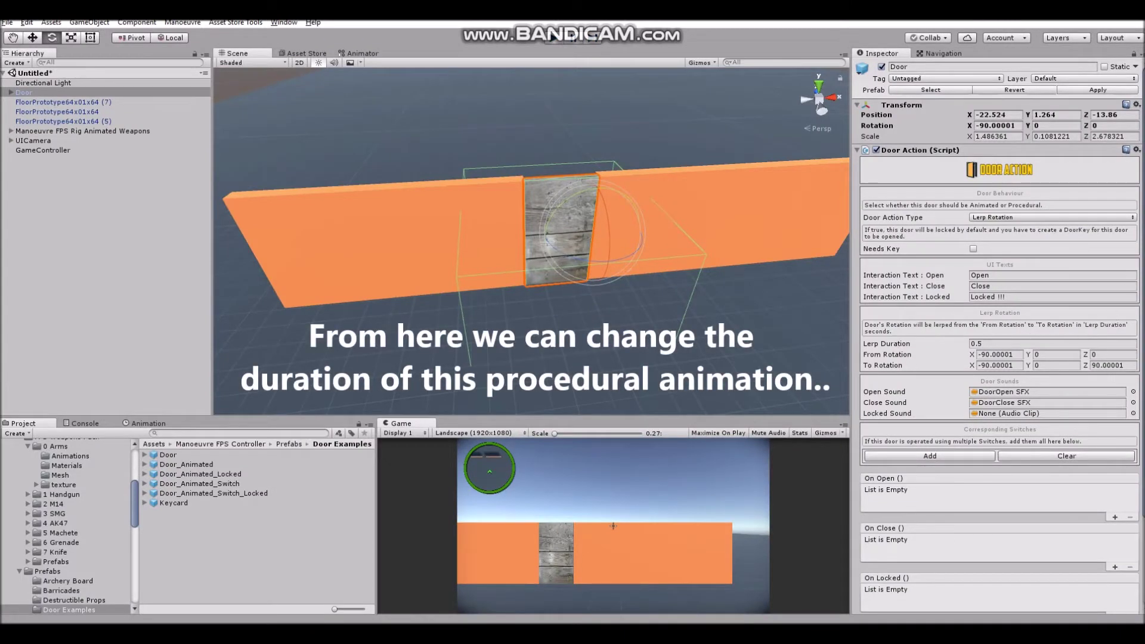
# Set the door's Lerp Duration to 1.31 seconds, and test the slower opening and closing in play mode.
pyautogui.scroll(-1, 898, 351)
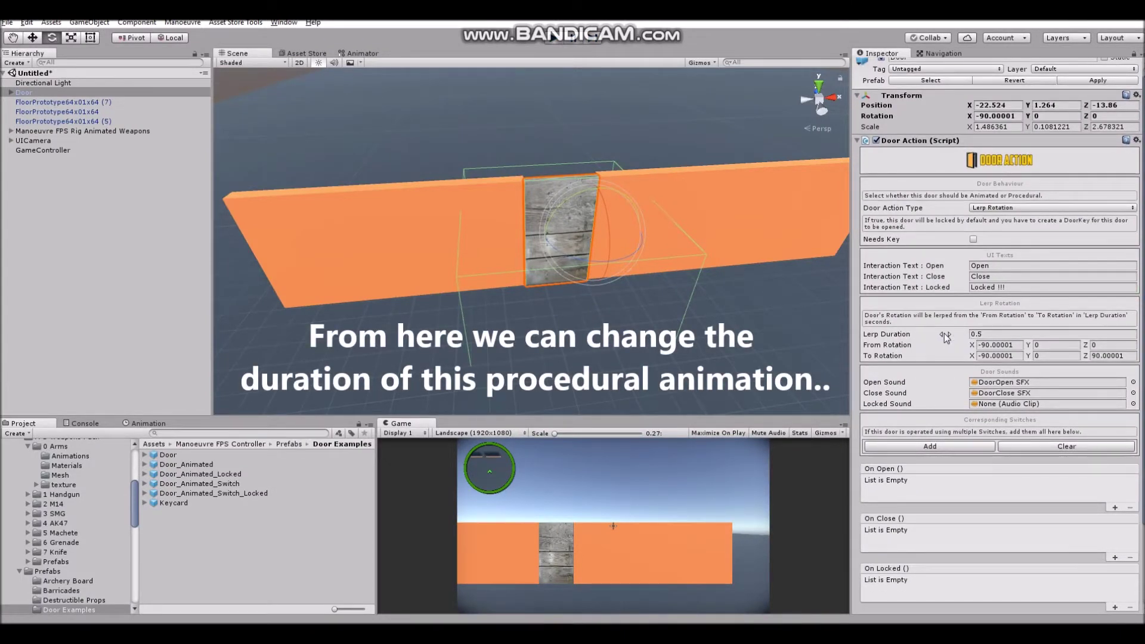
pyautogui.moveTo(947, 338); pyautogui.dragTo(950, 338)
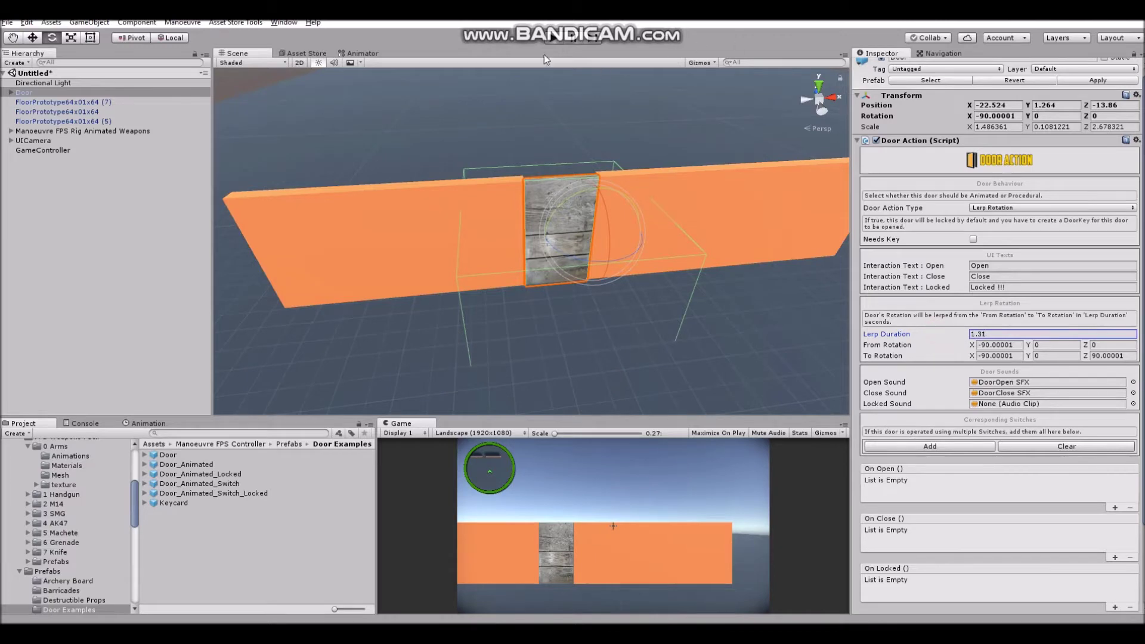
pyautogui.click(553, 40)
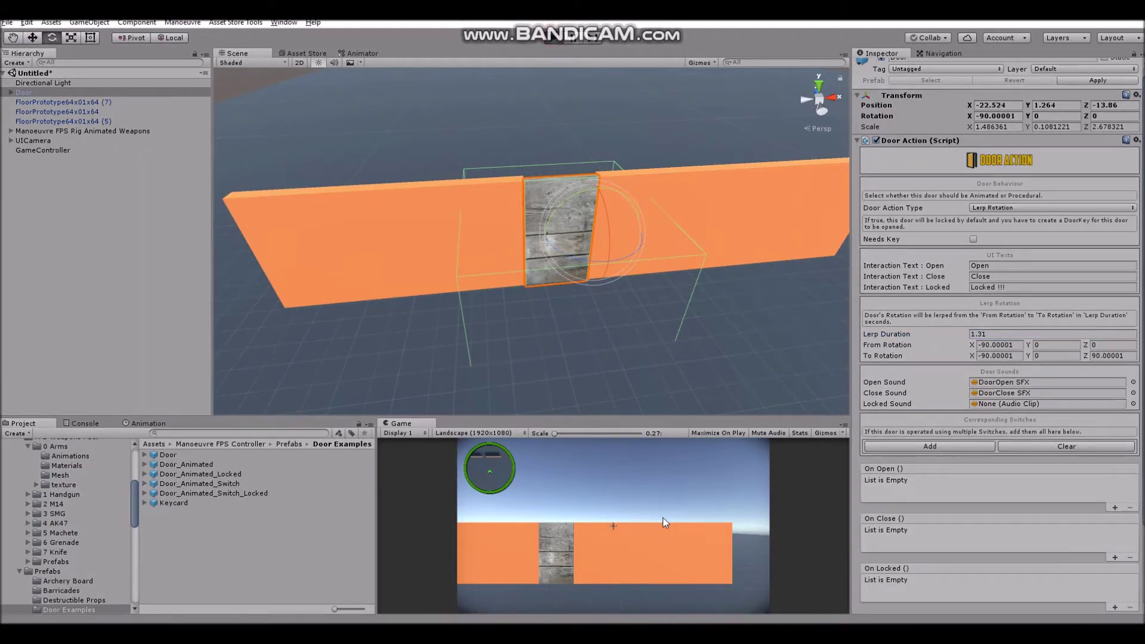
pyautogui.press('w')
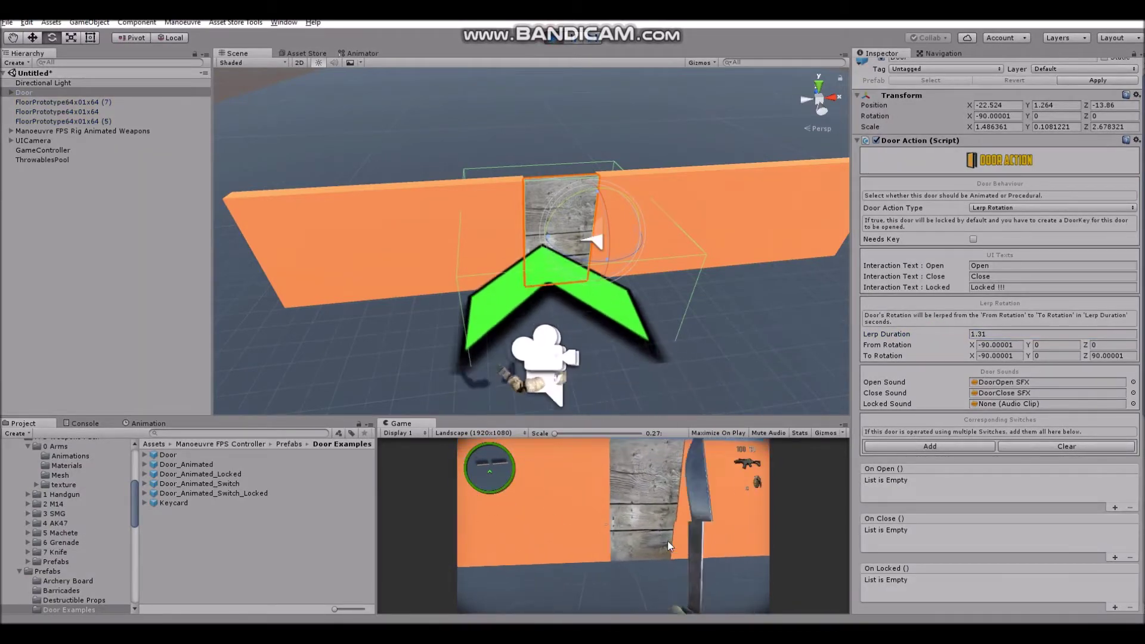
pyautogui.press('w')
pyautogui.press('e')
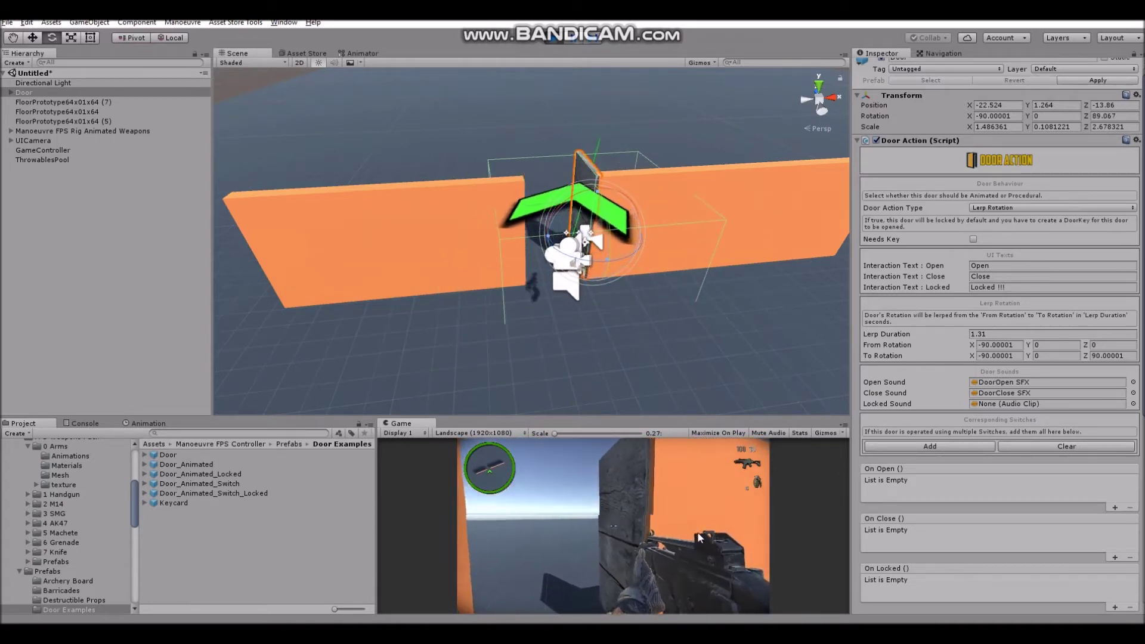
pyautogui.press('w')
pyautogui.press('e')
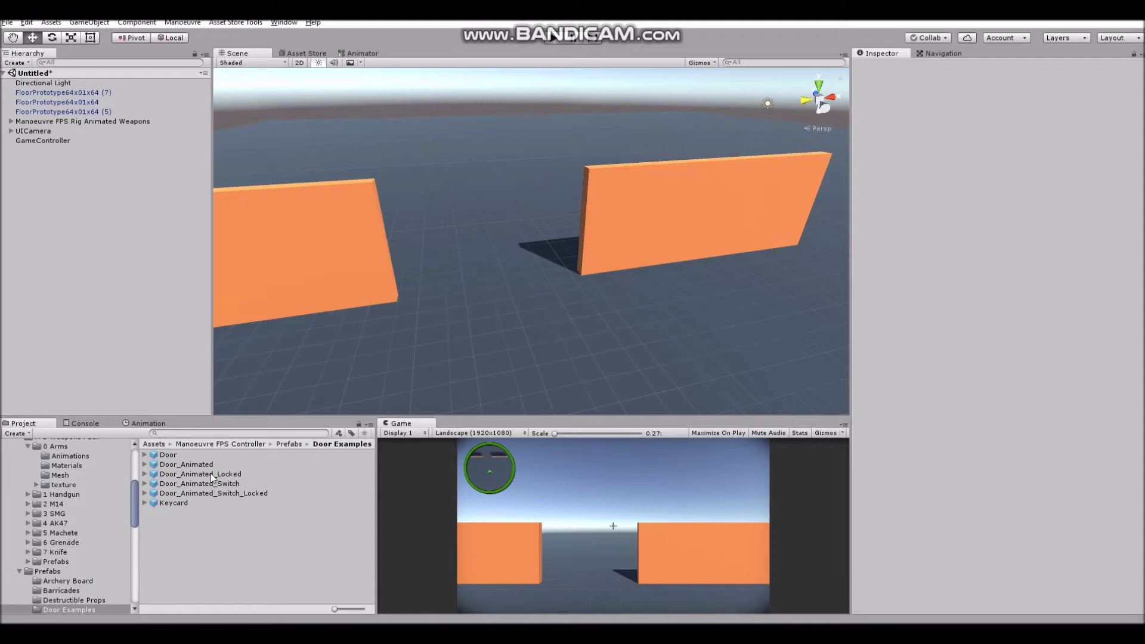
# Place the Door_Animated prefab in the gap between the walls at -20.19, 1.26, -13.67, with a Y rotation of -90.
pyautogui.click(213, 465)
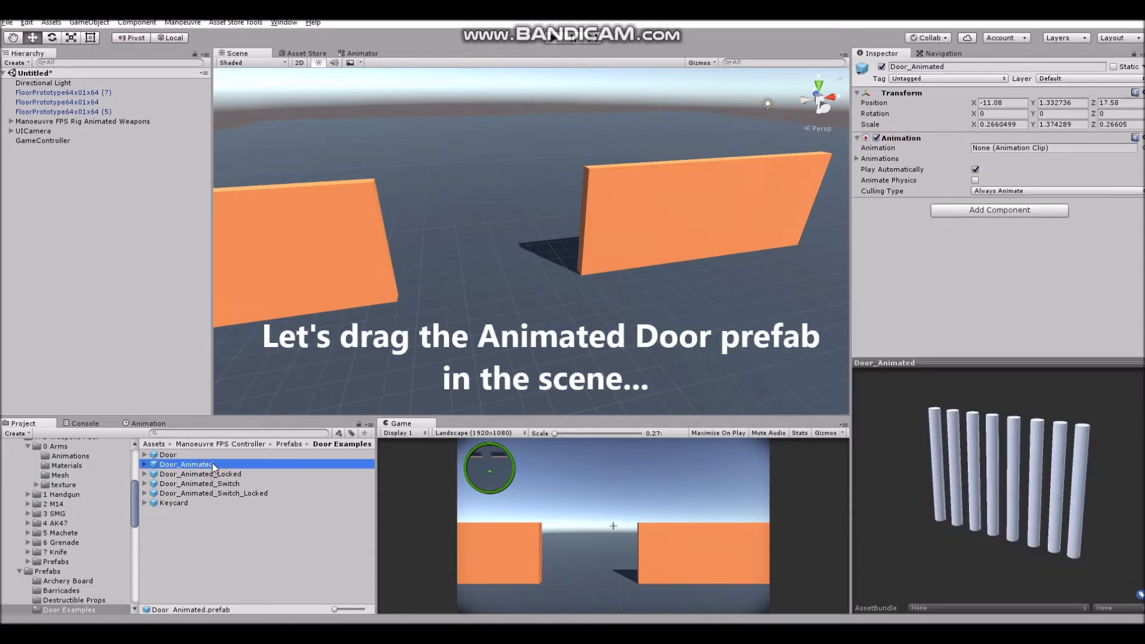
pyautogui.moveTo(1045, 495); pyautogui.dragTo(925, 495)
pyautogui.moveTo(250, 462); pyautogui.dragTo(668, 340)
pyautogui.press('e')
pyautogui.press('w')
pyautogui.moveTo(478, 317); pyautogui.dragTo(556, 279)
pyautogui.moveTo(559, 231); pyautogui.dragTo(565, 178)
pyautogui.click(659, 266)
pyautogui.click(42, 92)
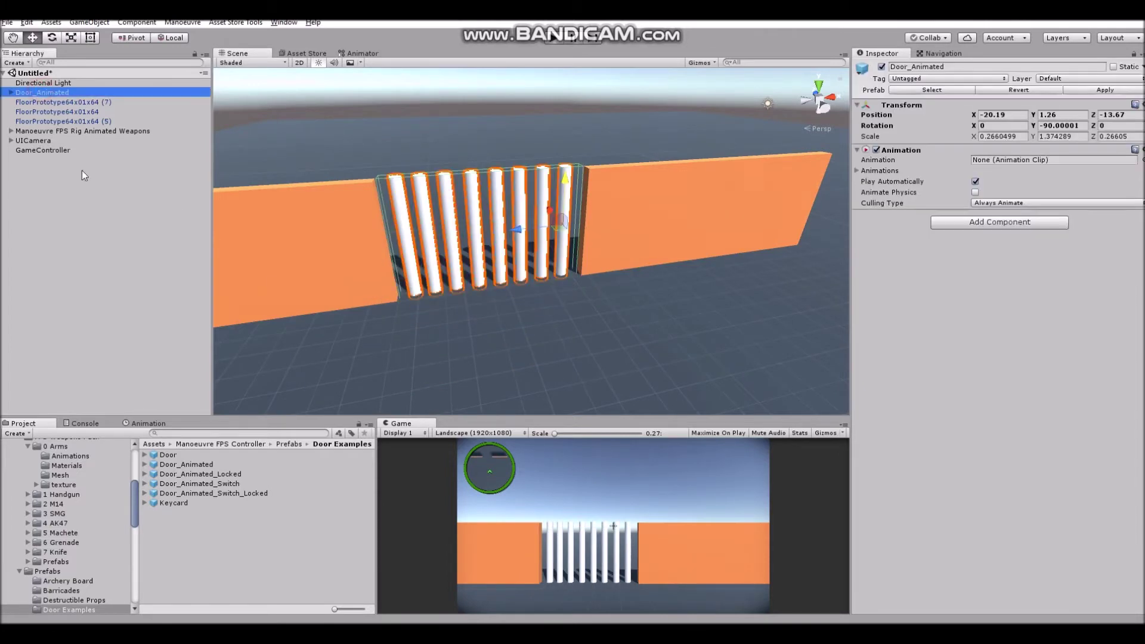
# Examine the Animation component of Door_Animated and the keyframes of its Door_Open and Door_Closed clips.
pyautogui.click(876, 172)
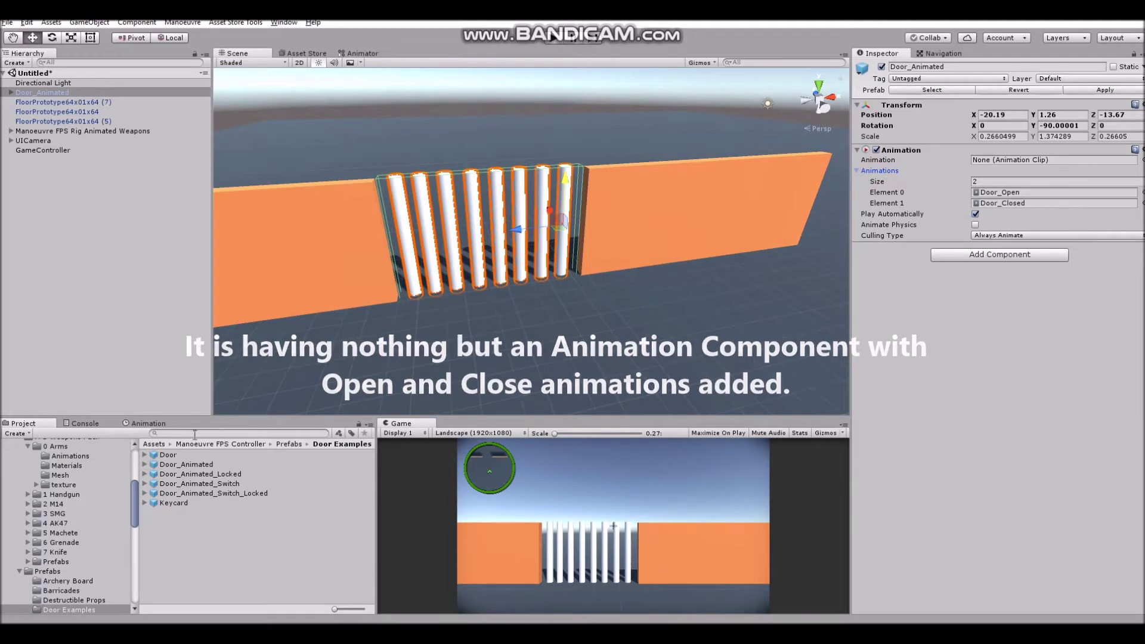
pyautogui.click(145, 423)
pyautogui.moveTo(179, 417)
pyautogui.mouseDown()
pyautogui.moveTo(215, 398)
pyautogui.moveTo(213, 414)
pyautogui.moveTo(343, 418)
pyautogui.moveTo(195, 419)
pyautogui.mouseUp()
pyautogui.click(24, 423)
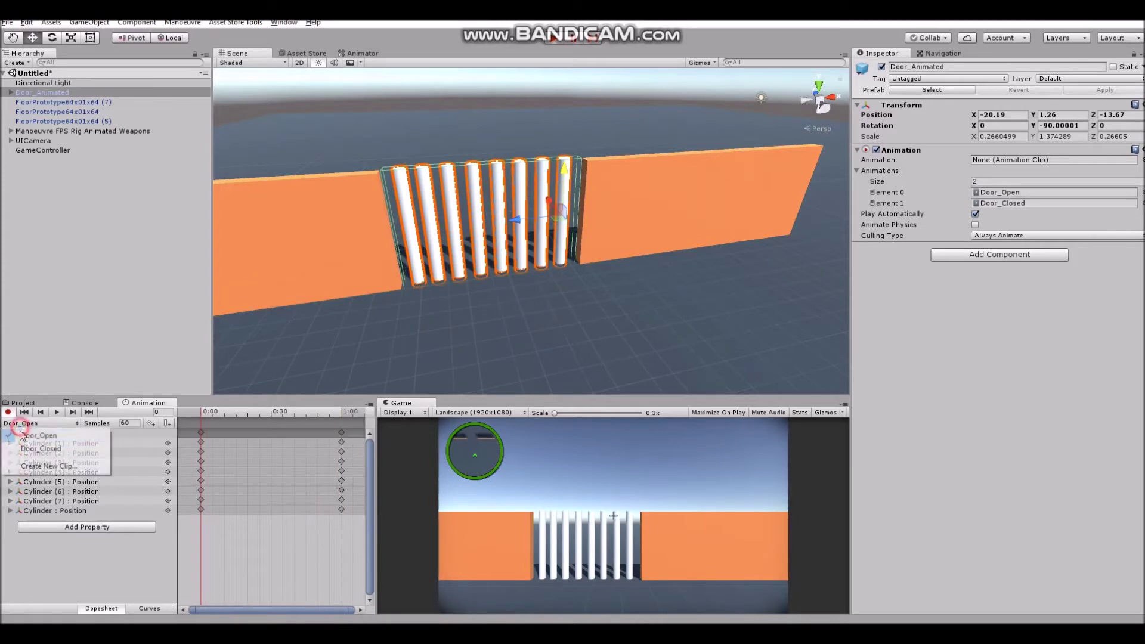
pyautogui.click(27, 449)
pyautogui.moveTo(201, 420)
pyautogui.mouseDown()
pyautogui.moveTo(332, 418)
pyautogui.moveTo(201, 425)
pyautogui.mouseUp()
pyautogui.click(6, 413)
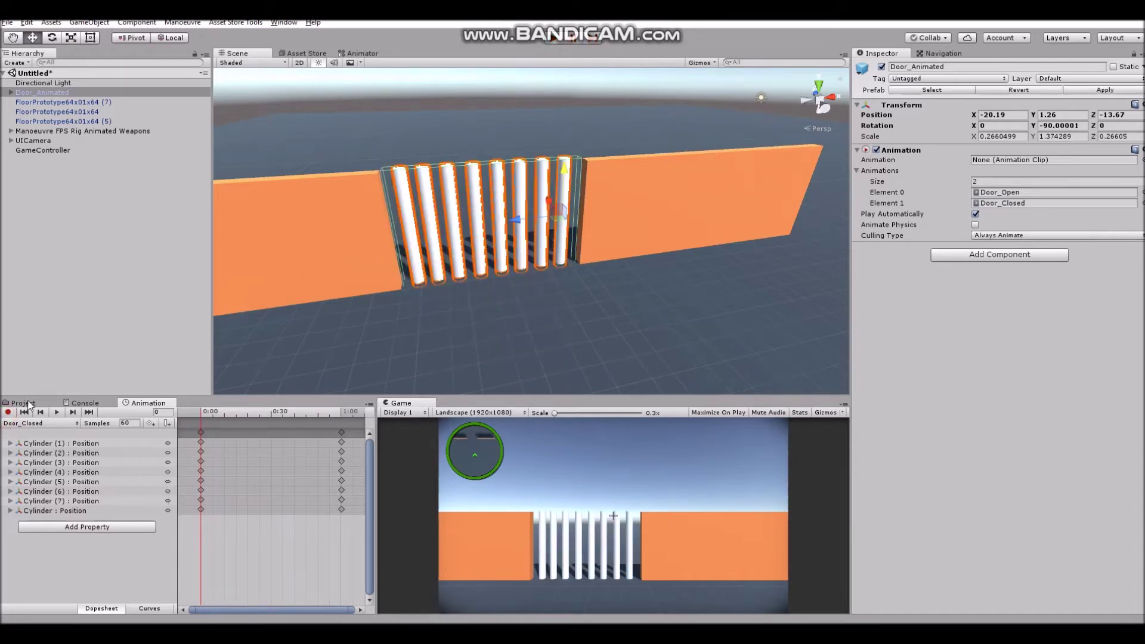
pyautogui.click(24, 403)
# Add the Door_Animated_Switch prefab in front of the animated door and rotate it to 90 degrees about Y.
pyautogui.keyDown('alt'); pyautogui.moveTo(667, 236); pyautogui.dragTo(524, 265); pyautogui.keyUp('alt')
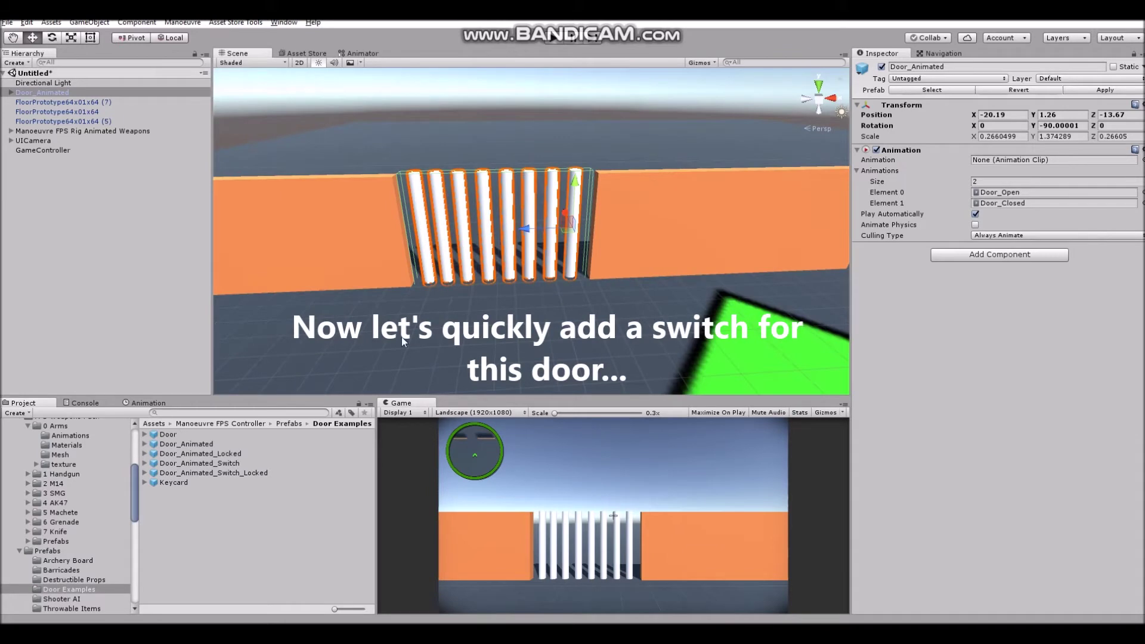
pyautogui.click(517, 460)
pyautogui.click(462, 473)
pyautogui.click(196, 463)
pyautogui.moveTo(197, 463); pyautogui.dragTo(411, 334)
pyautogui.moveTo(356, 379); pyautogui.dragTo(539, 322)
pyautogui.moveTo(538, 322); pyautogui.dragTo(637, 303, button='middle')
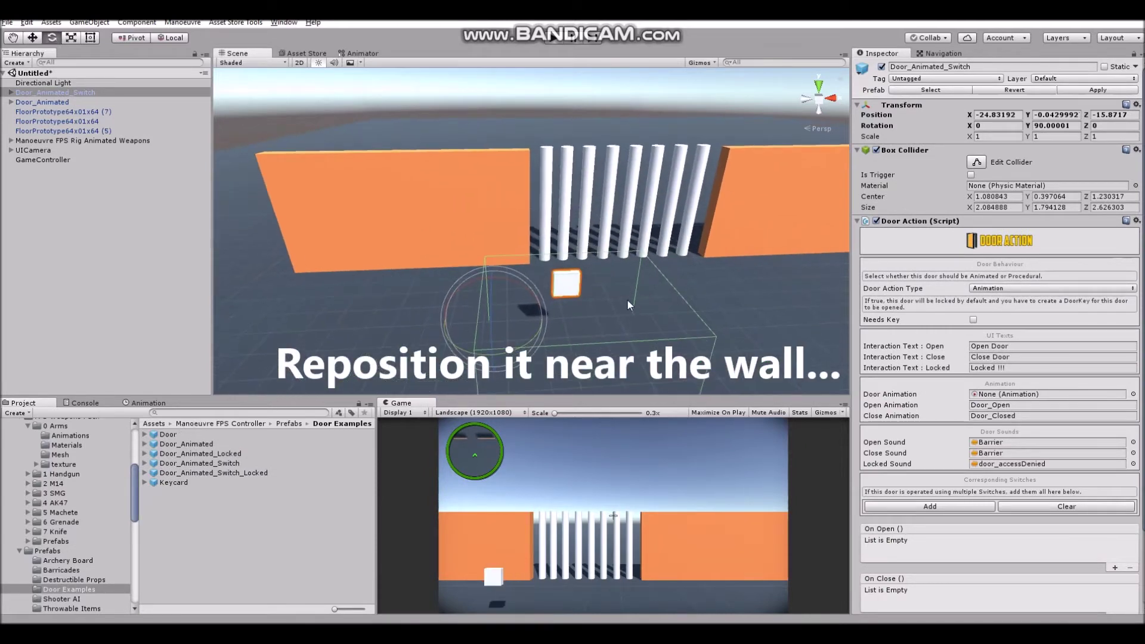
# Move the switch onto the front of the wall left of the door, at X -27.14 and Z -13.36.
pyautogui.moveTo(538, 318); pyautogui.dragTo(421, 281)
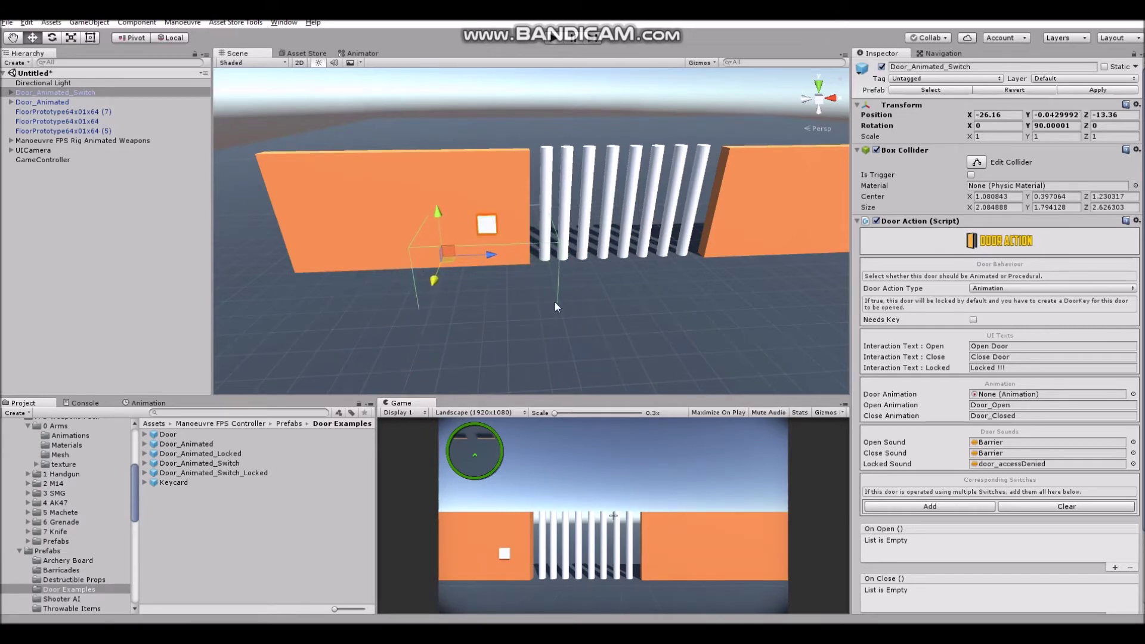
pyautogui.moveTo(484, 255); pyautogui.dragTo(444, 257)
pyautogui.keyDown('alt'); pyautogui.moveTo(652, 203); pyautogui.dragTo(547, 271); pyautogui.keyUp('alt')
pyautogui.keyDown('alt'); pyautogui.moveTo(546, 270); pyautogui.dragTo(549, 262, button='right'); pyautogui.keyUp('alt')
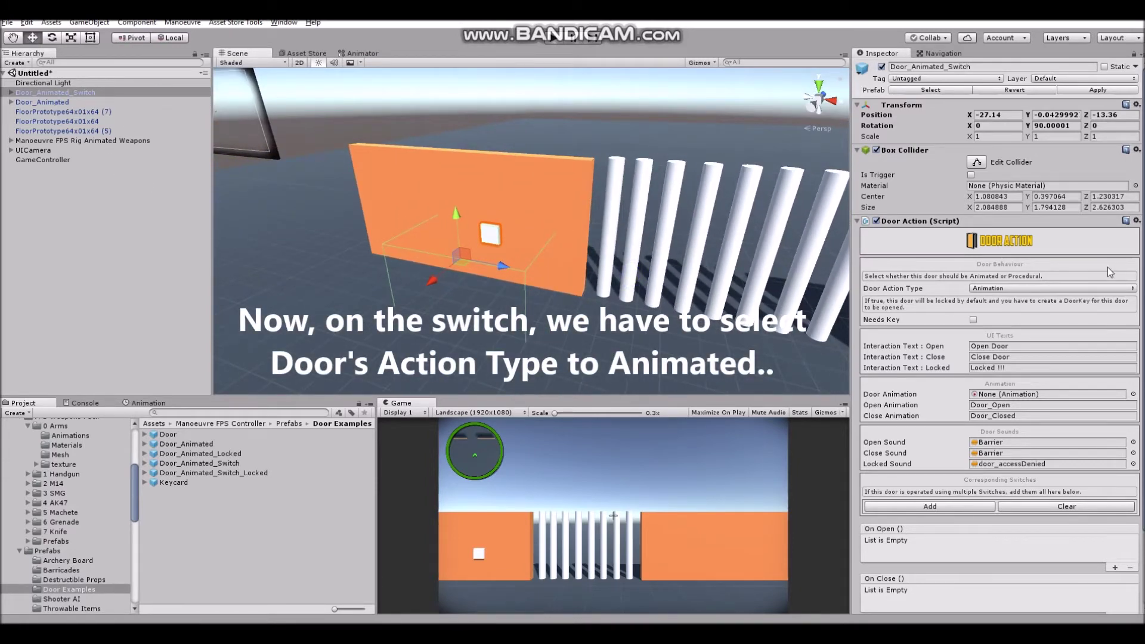
# Set the switch's Door Action Type to Animation, assign Door_Animated as its Door Animation, and compare the open and close clip names.
pyautogui.scroll(-3, 1111, 272)
pyautogui.click(1013, 201)
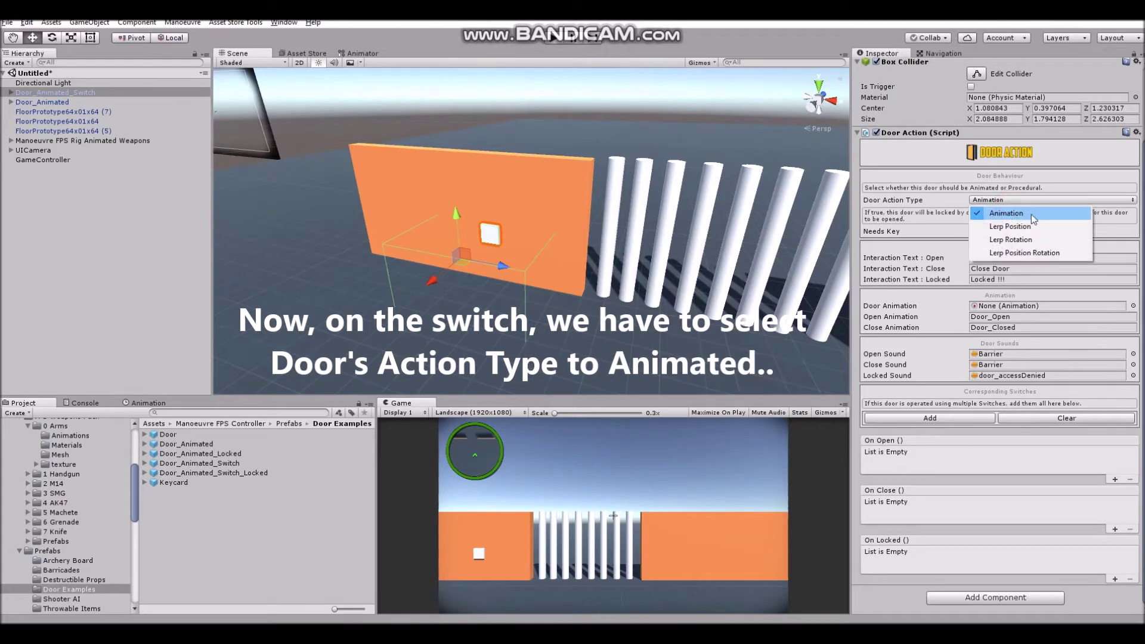
pyautogui.click(1032, 216)
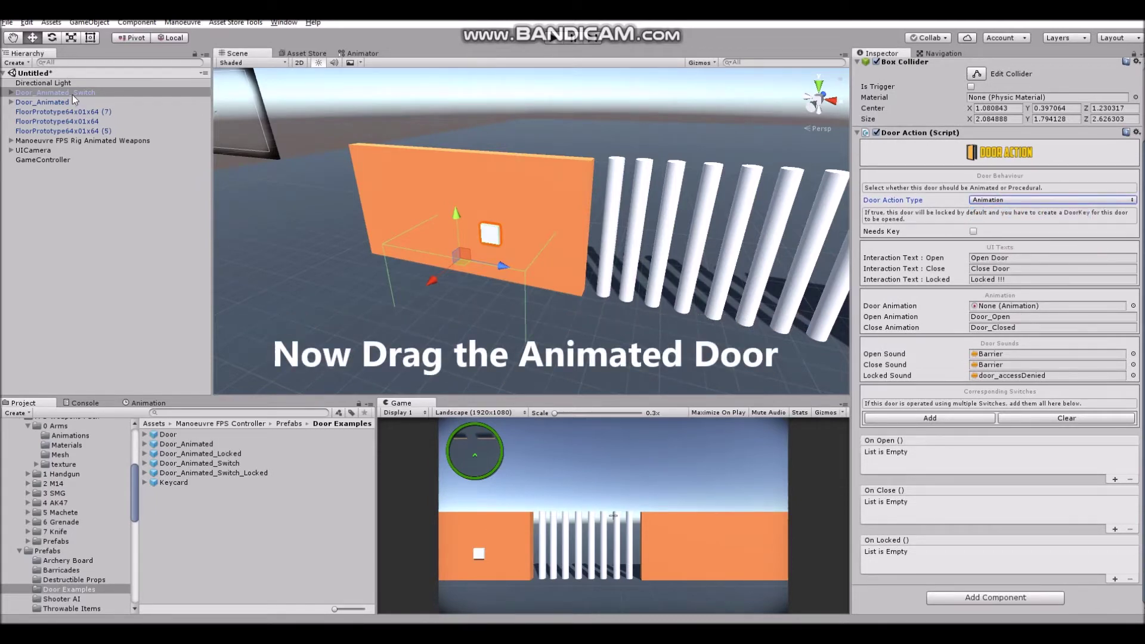
pyautogui.moveTo(73, 101); pyautogui.dragTo(865, 332)
pyautogui.moveTo(1012, 311); pyautogui.dragTo(1032, 307)
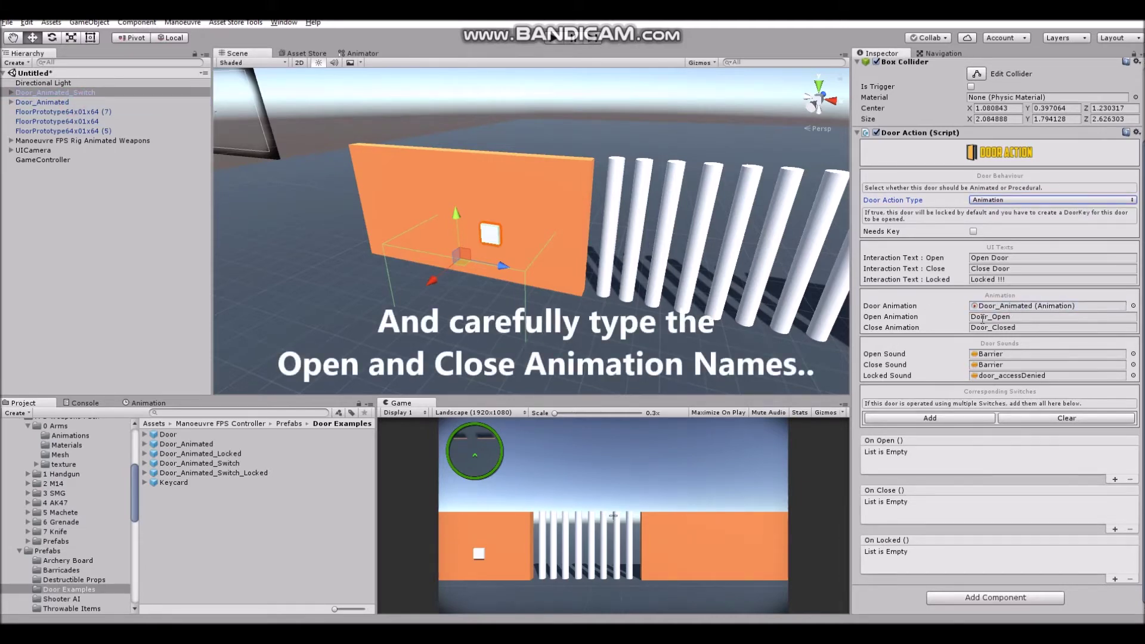
pyautogui.click(77, 102)
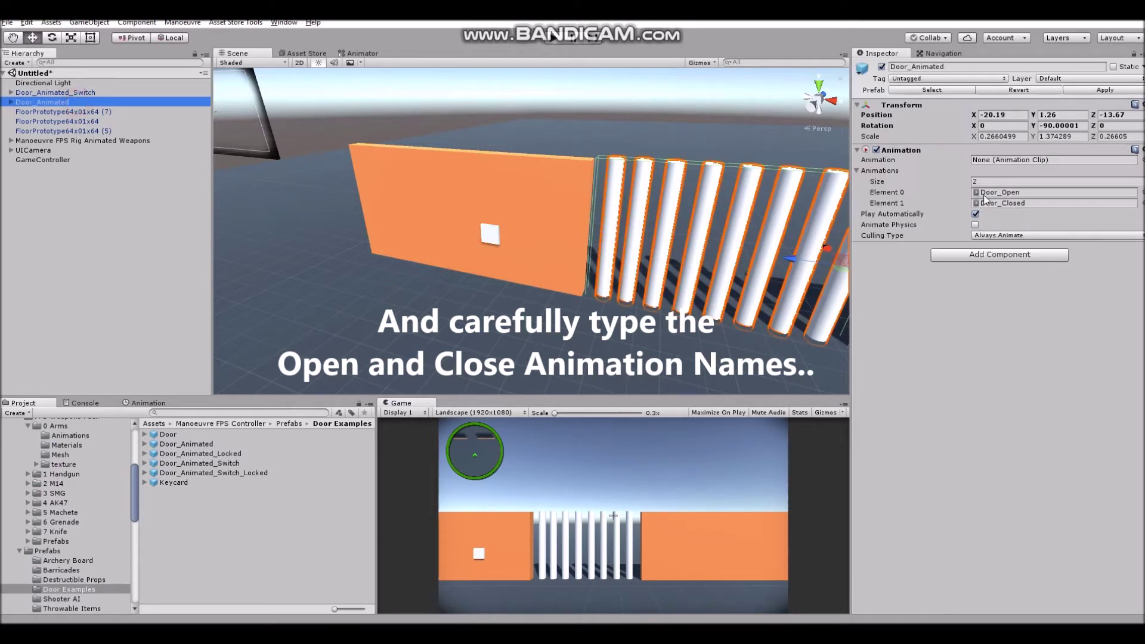
pyautogui.click(74, 94)
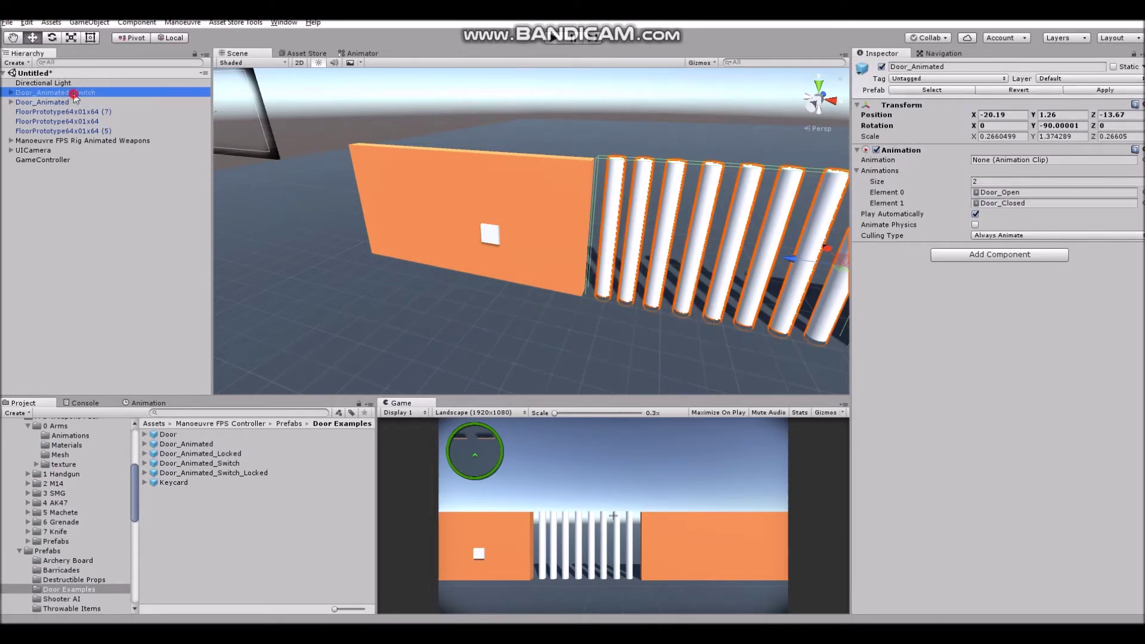
# Raise the Dummy Switch cube to Y 1.7, and test opening and closing the animated door with it in play mode.
pyautogui.click(490, 233)
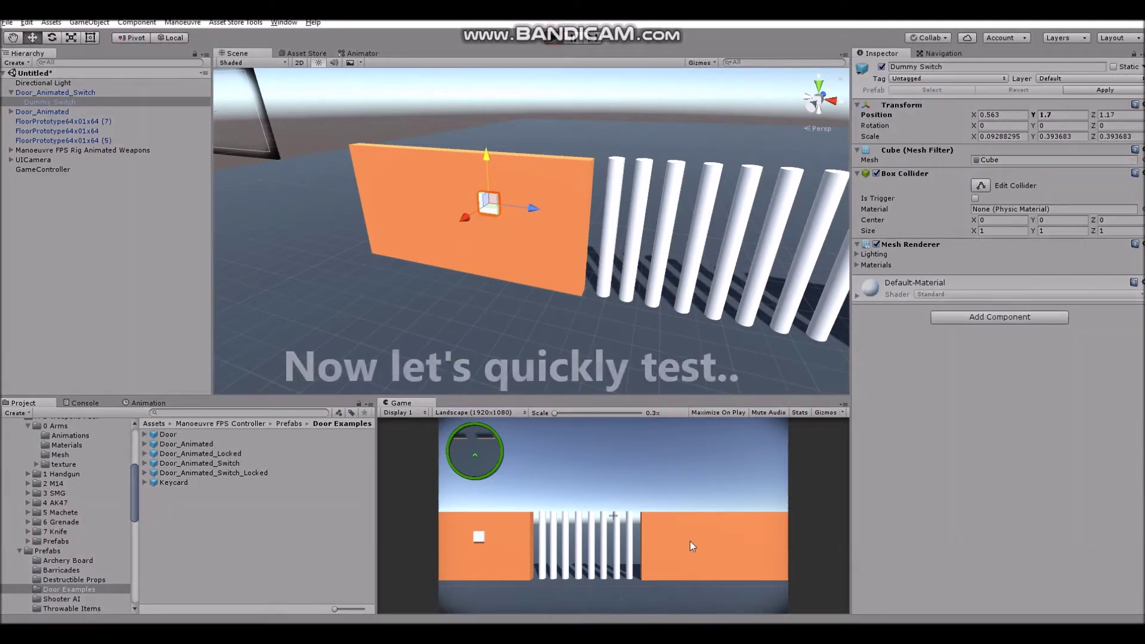
pyautogui.hotkey('ctrl', 'p')
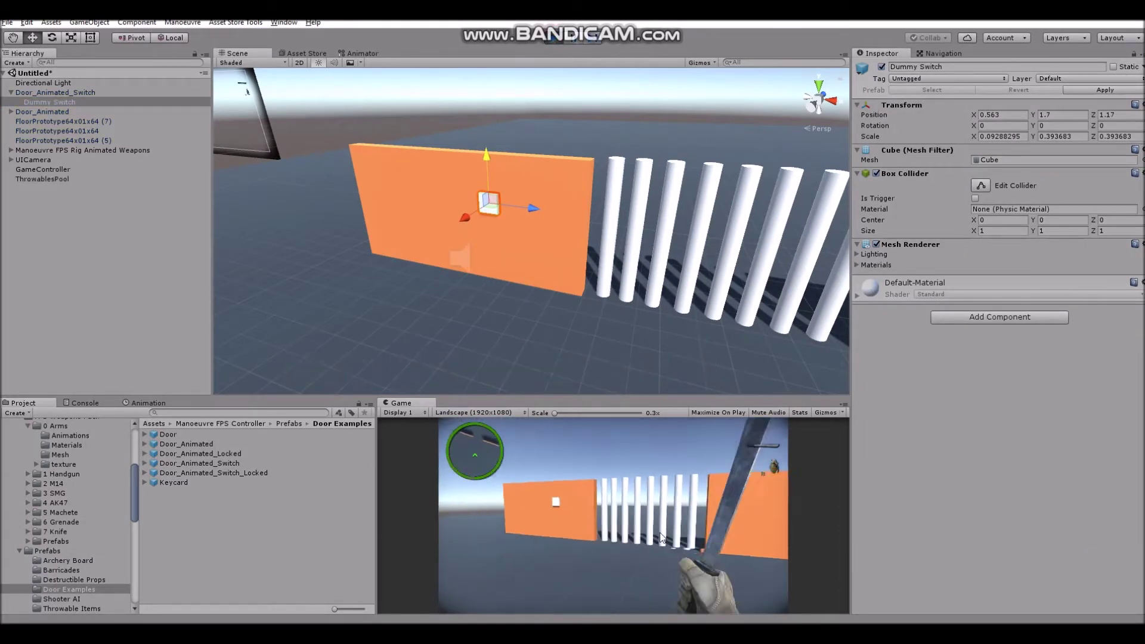
pyautogui.press('w')
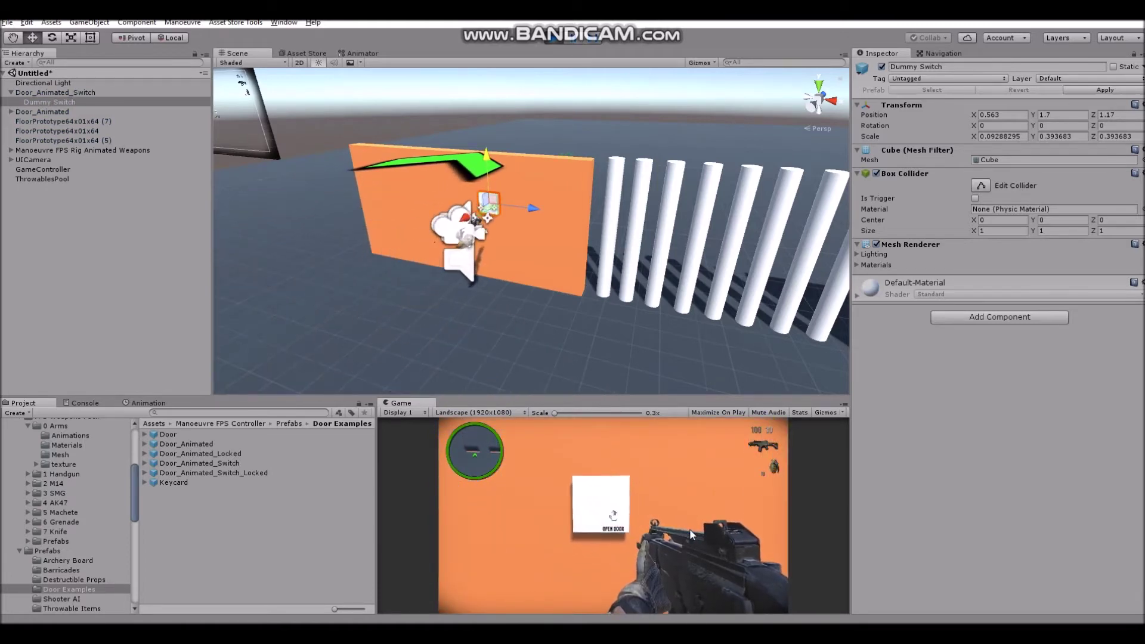
pyautogui.press('e')
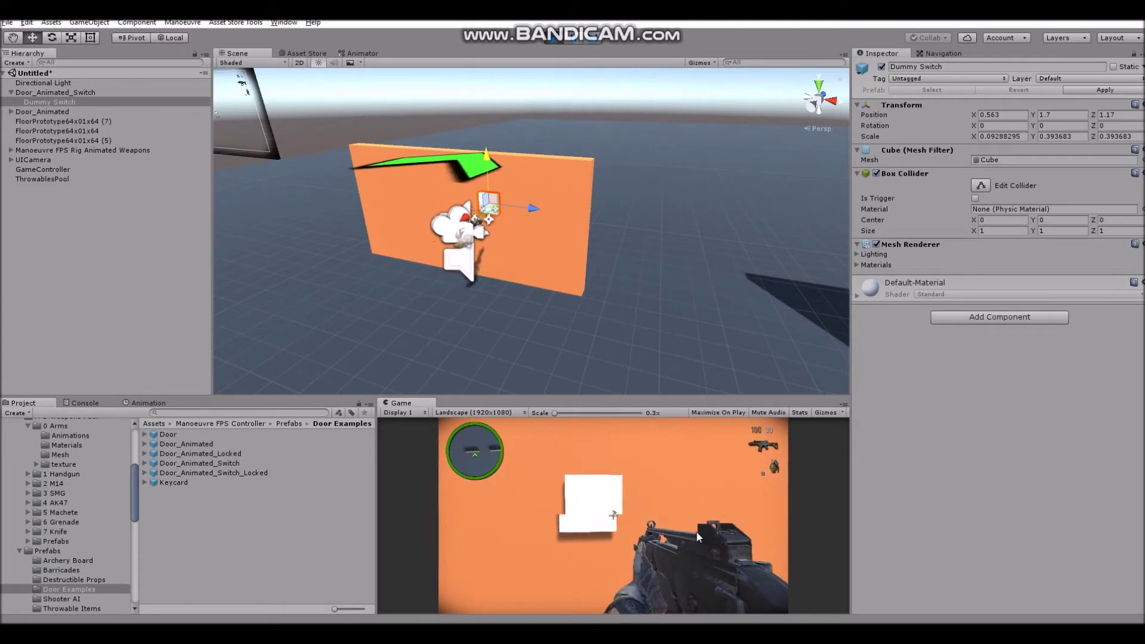
pyautogui.press('e')
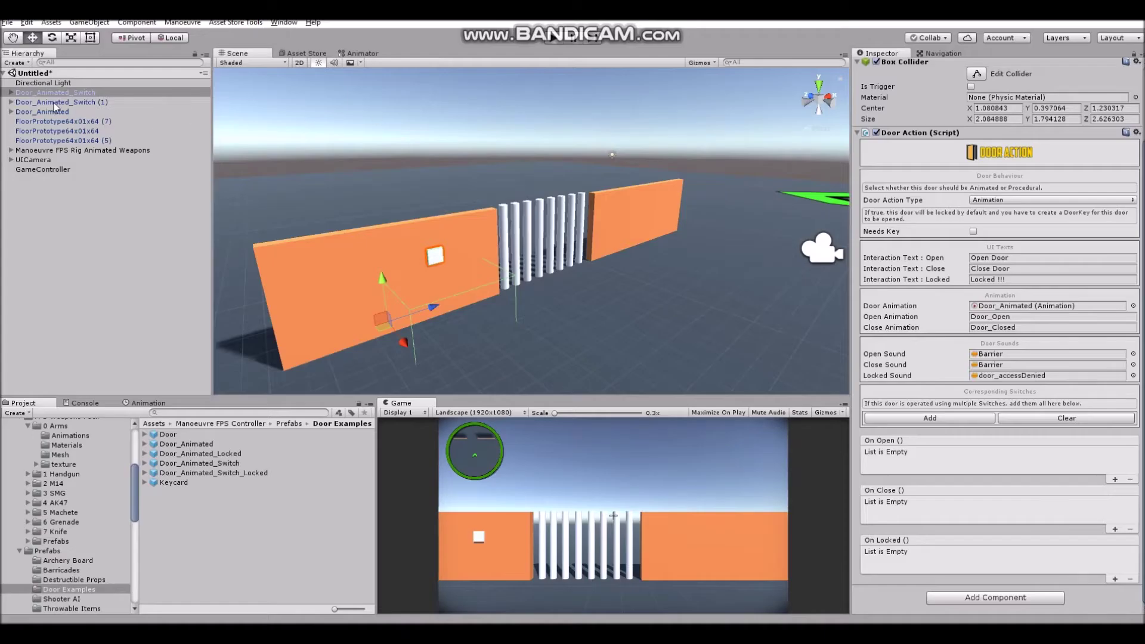
# Remove the extra switch copy and break the prefab instance of Door_Animated_Switch.
pyautogui.click(55, 102)
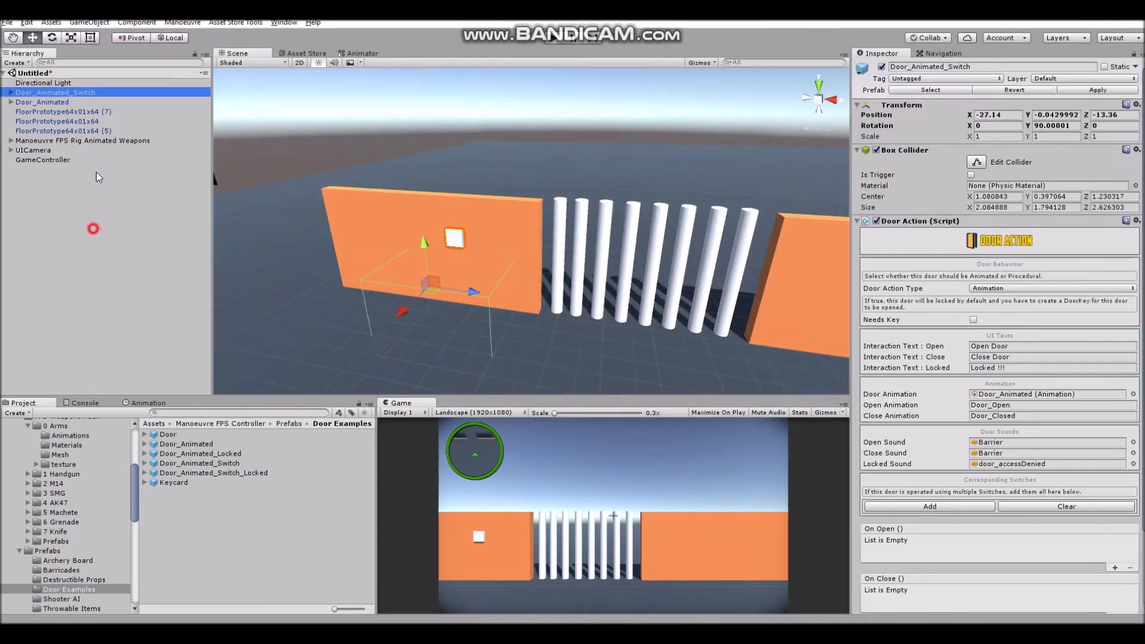
pyautogui.click(93, 229)
pyautogui.click(71, 93)
pyautogui.click(89, 22)
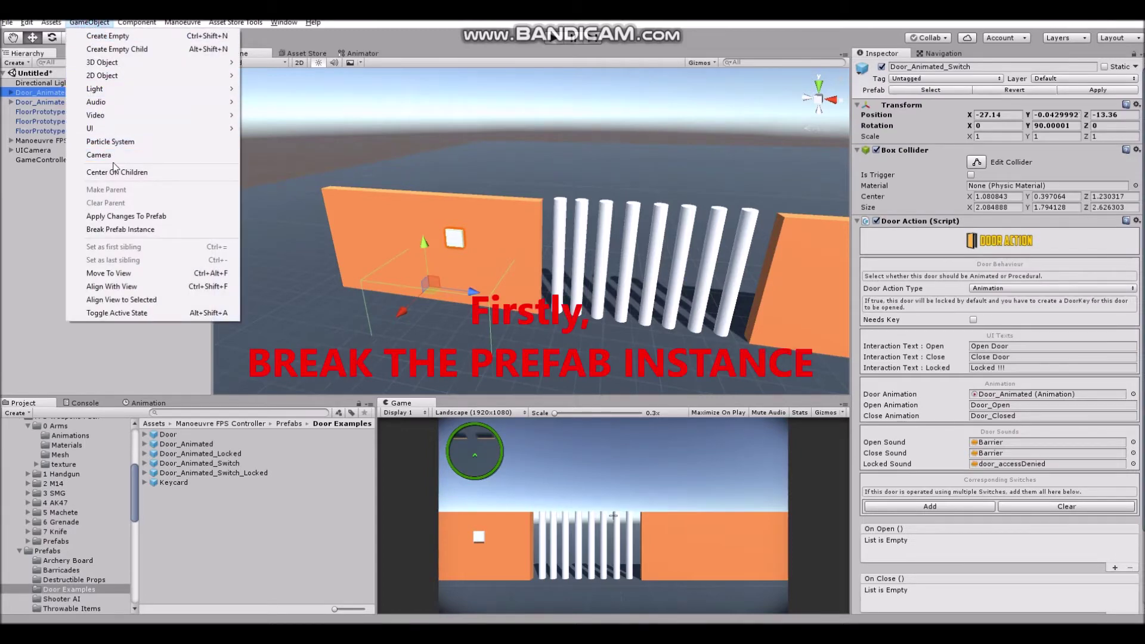
pyautogui.click(159, 227)
# Duplicate Door_Animated_Switch, turn the copy to -90 degrees about Y, and move it to X -17.22.
pyautogui.click(78, 92)
pyautogui.moveTo(561, 234); pyautogui.dragTo(466, 264, button='right')
pyautogui.scroll(-3, 465, 263)
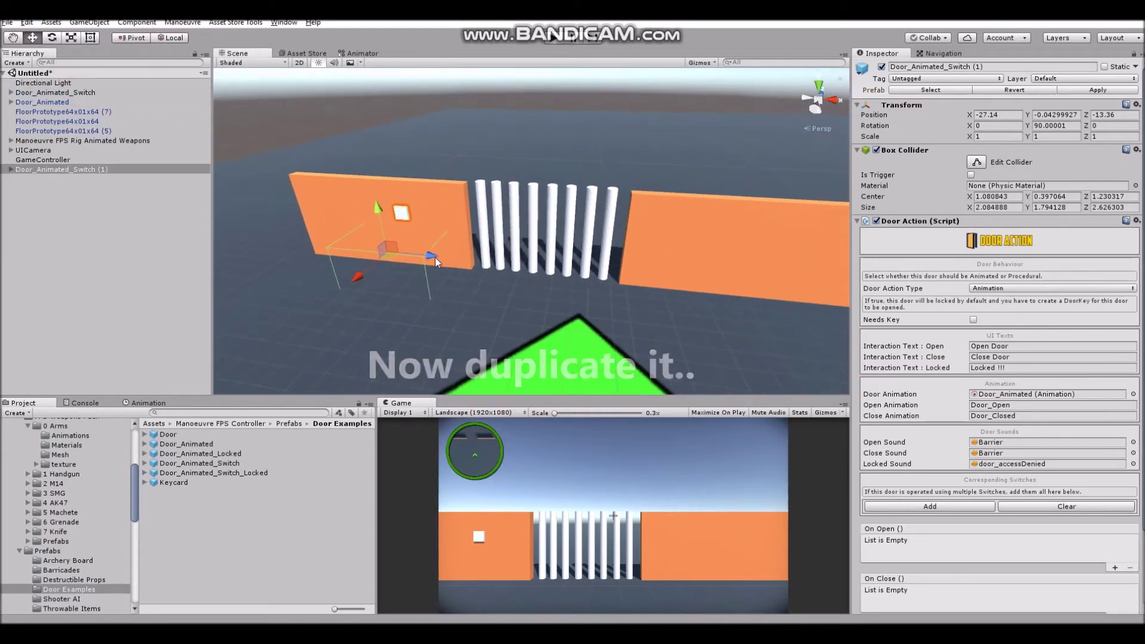
pyautogui.moveTo(685, 303); pyautogui.dragTo(586, 289, button='right')
pyautogui.moveTo(586, 288); pyautogui.dragTo(505, 230, button='middle')
pyautogui.press('e')
pyautogui.keyDown('ctrl'); pyautogui.moveTo(460, 249); pyautogui.dragTo(768, 241); pyautogui.keyUp('ctrl')
pyautogui.scroll(3, 621, 193)
pyautogui.moveTo(621, 192); pyautogui.dragTo(559, 172, button='right')
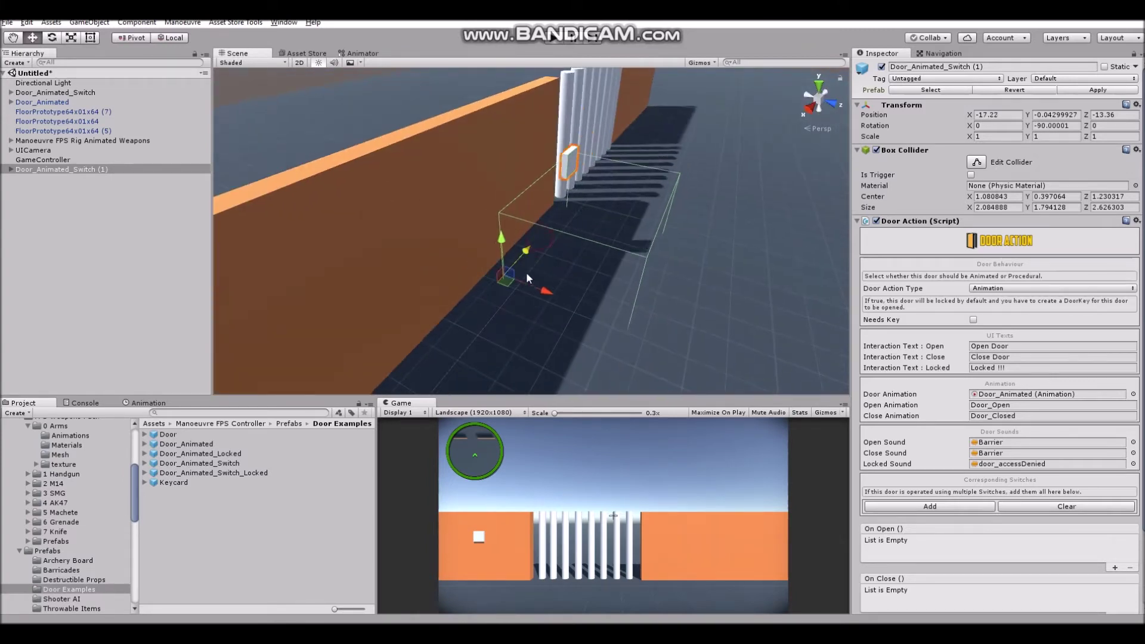
# Fit the duplicated switch against the back face of the wall right of the door.
pyautogui.moveTo(513, 285); pyautogui.dragTo(739, 179)
pyautogui.scroll(4, 740, 179)
pyautogui.moveTo(656, 191); pyautogui.dragTo(799, 191, button='middle')
# Move Door_Animated_Switch below its copy in the object list, and add both switches to its Corresponding Switches.
pyautogui.moveTo(67, 92); pyautogui.dragTo(72, 200)
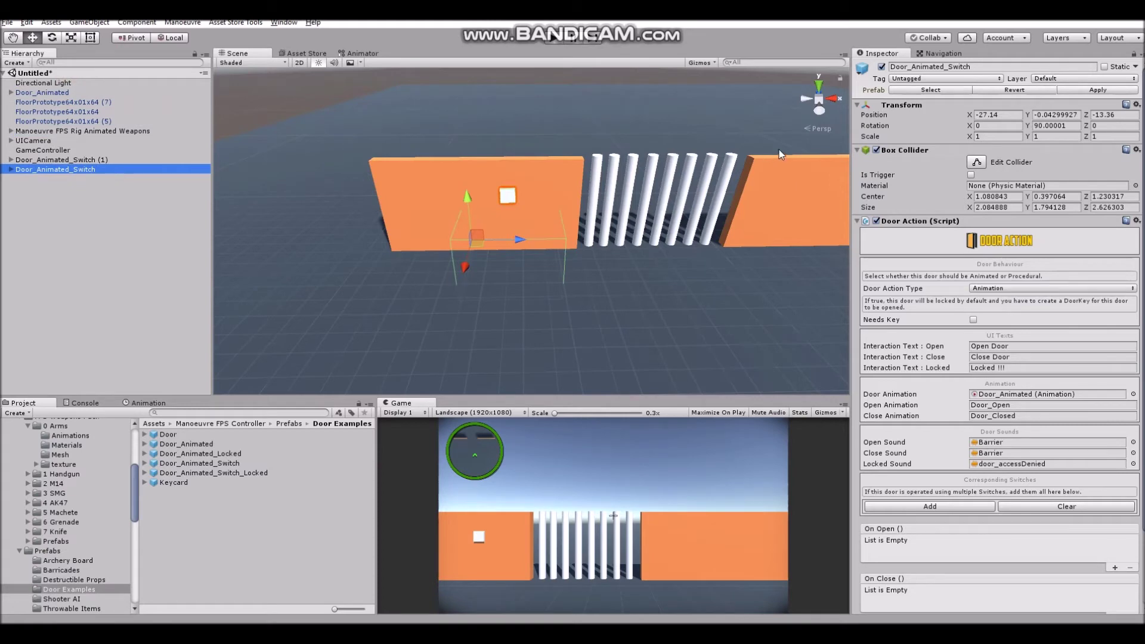
pyautogui.scroll(-4, 931, 412)
pyautogui.click(930, 418)
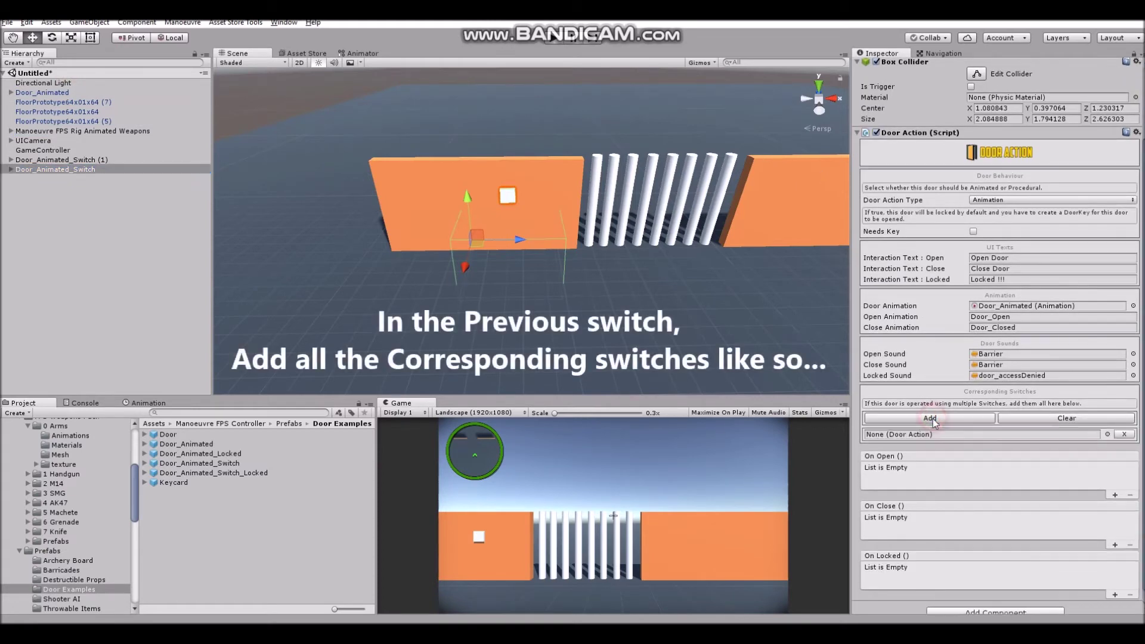
pyautogui.click(942, 419)
pyautogui.moveTo(114, 170); pyautogui.dragTo(677, 407)
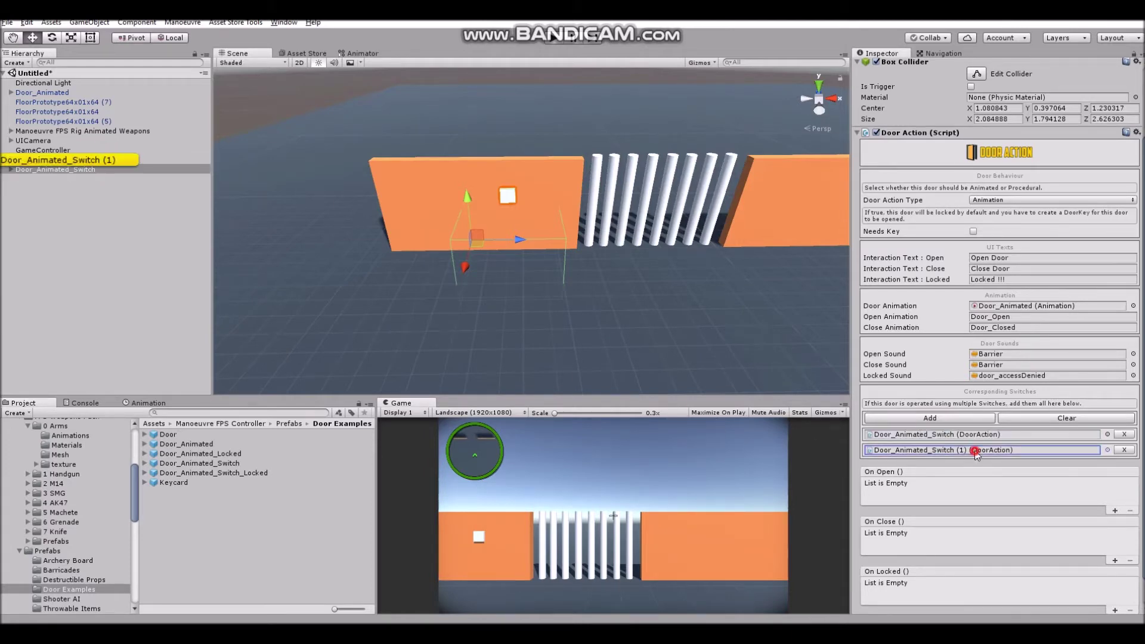
pyautogui.click(963, 434)
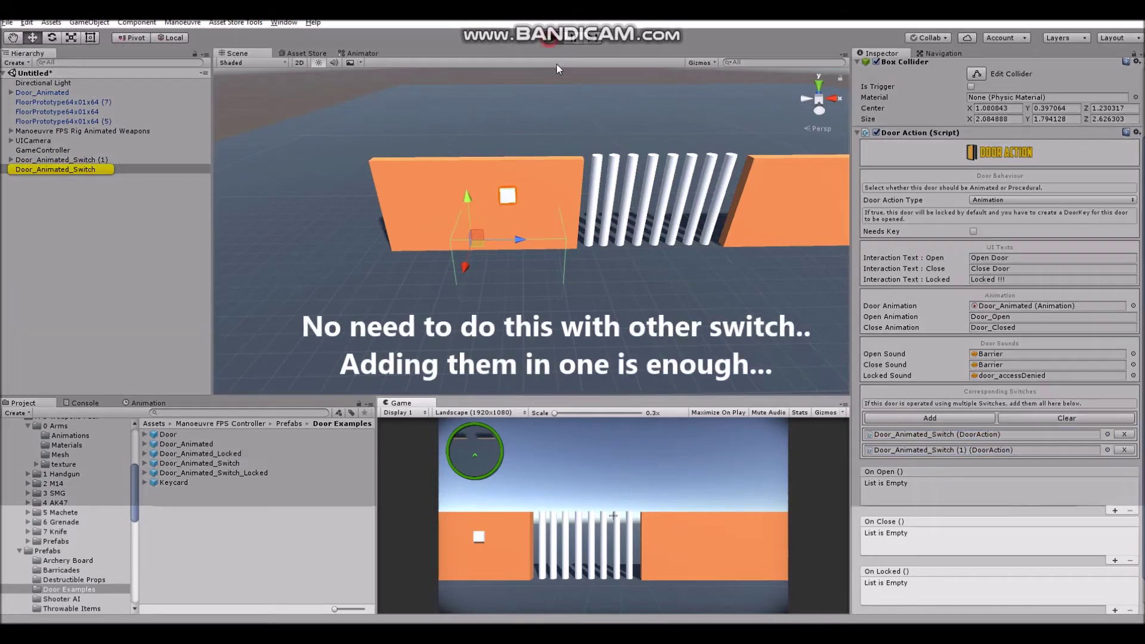
# Run the scene and operate the animated door repeatedly with the switch on the front of the wall.
pyautogui.click(599, 469)
pyautogui.hotkey('ctrl', 'p')
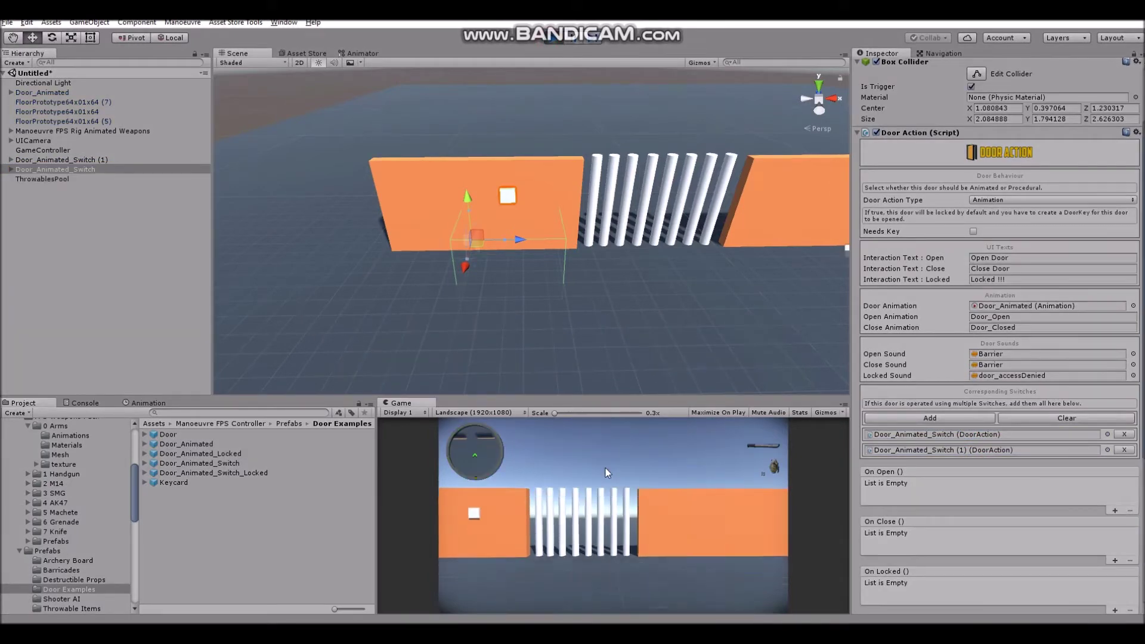
pyautogui.press('w')
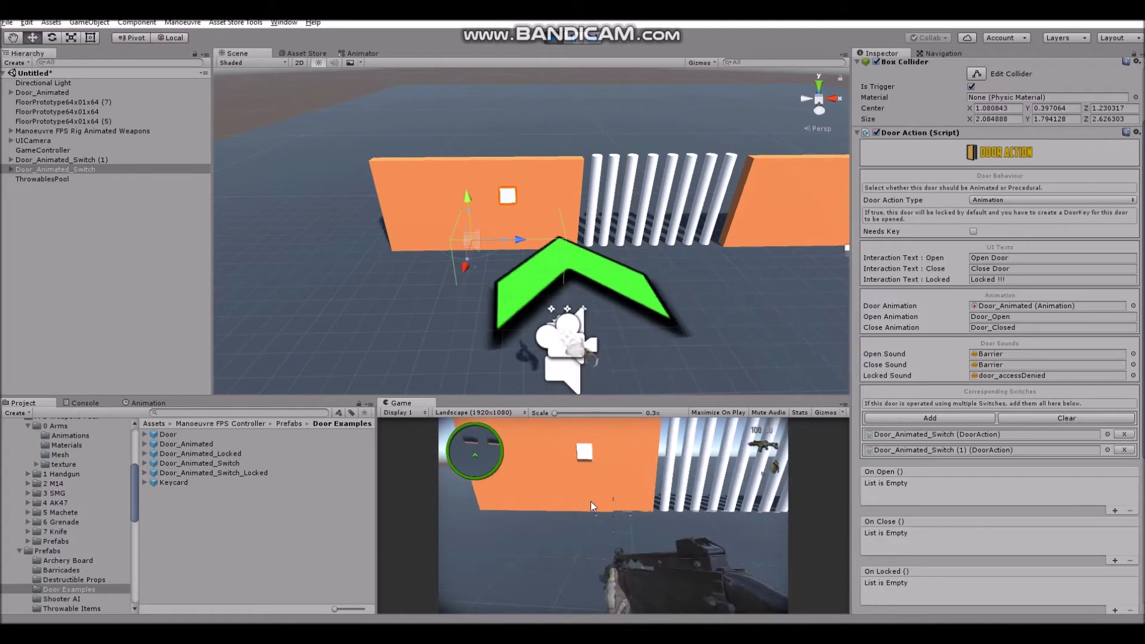
pyautogui.press('e')
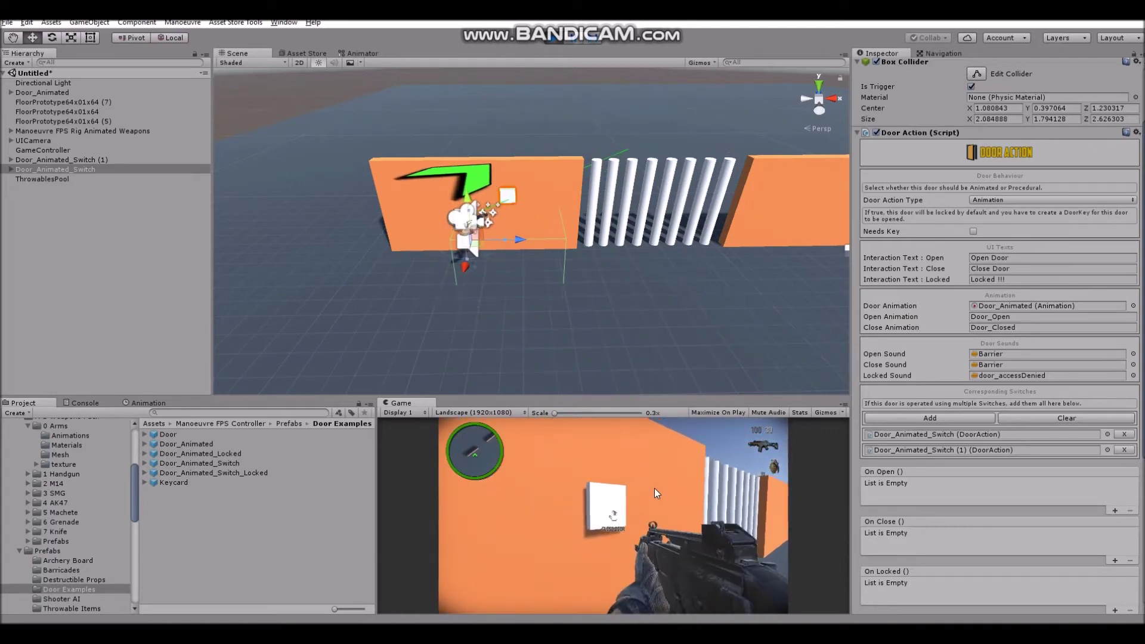
pyautogui.press('e')
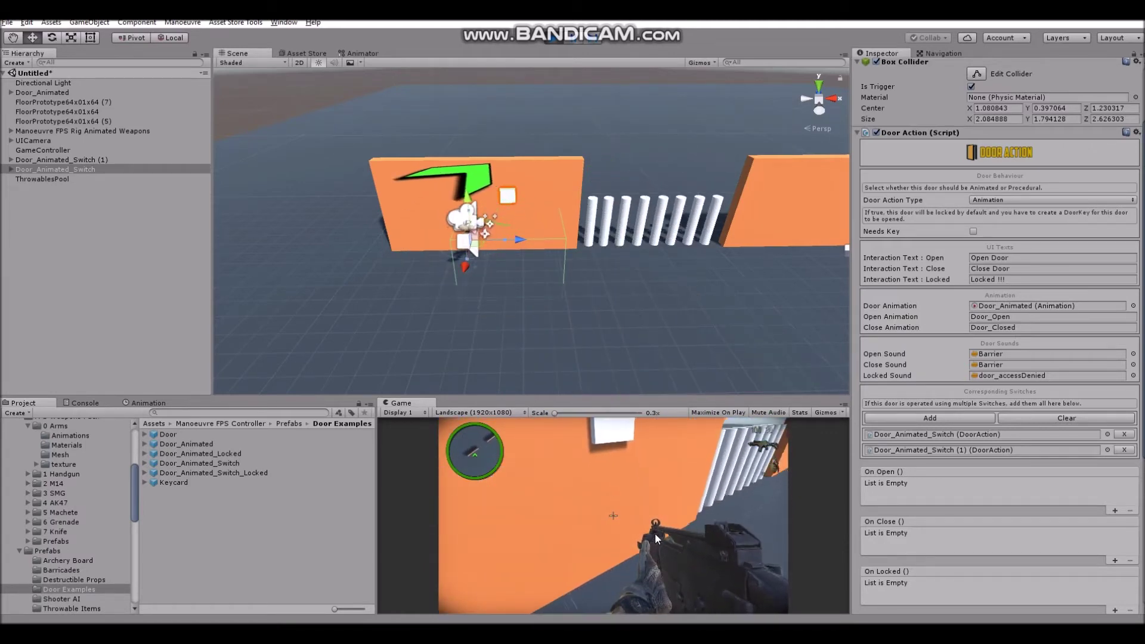
pyautogui.press('e')
pyautogui.press('e')
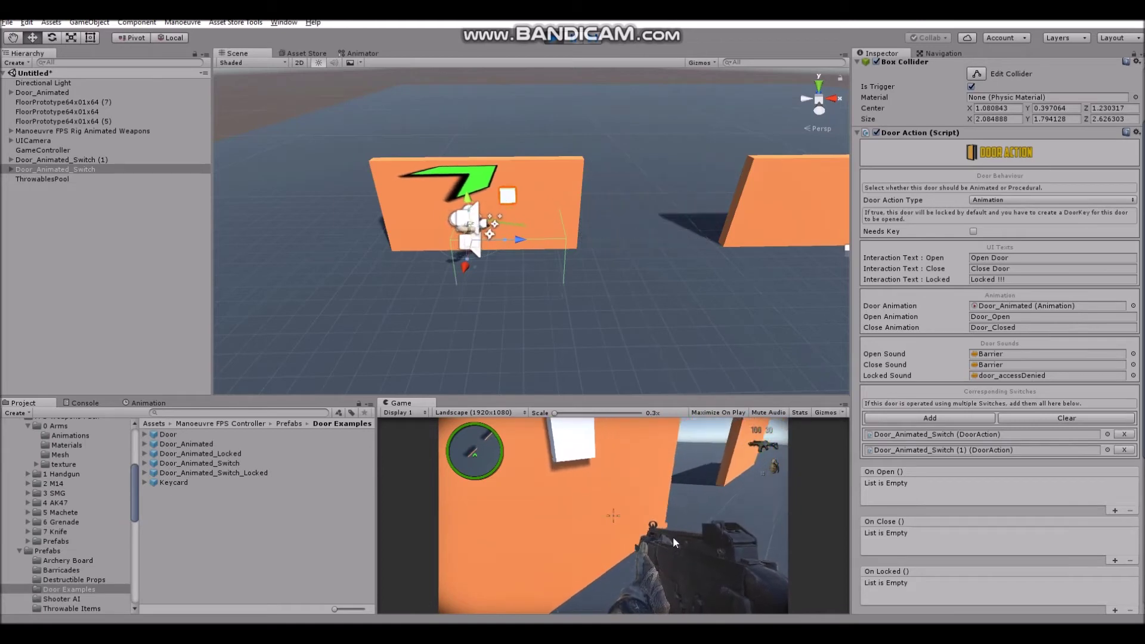
# Walk through the doorway and operate the door repeatedly with the switch on the back of the wall.
pyautogui.press('w')
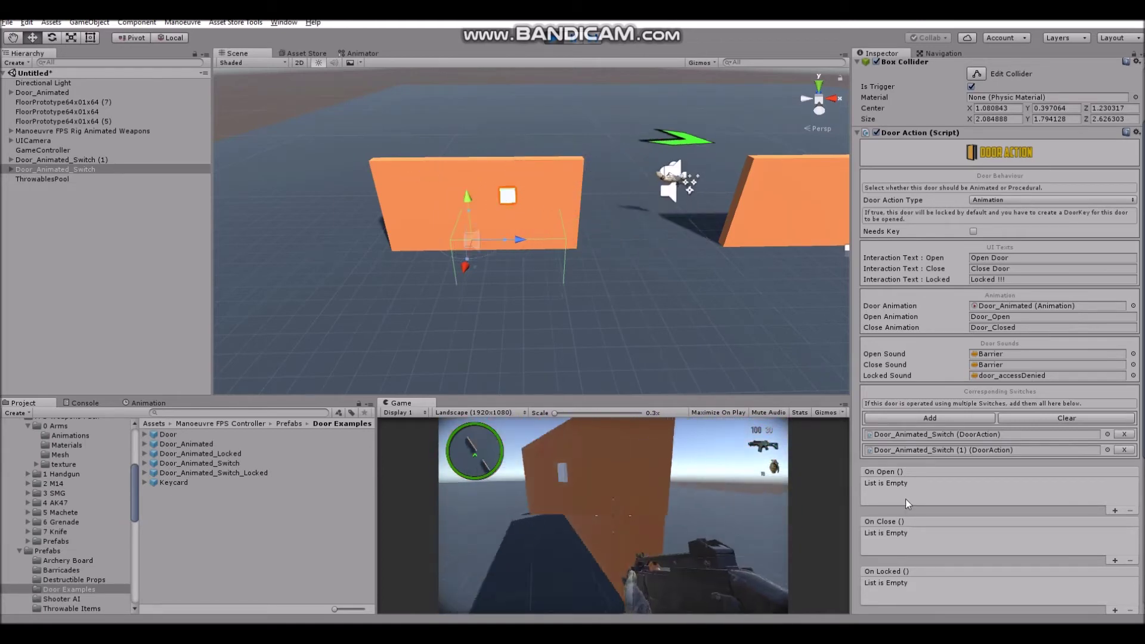
pyautogui.press('s')
pyautogui.press('w')
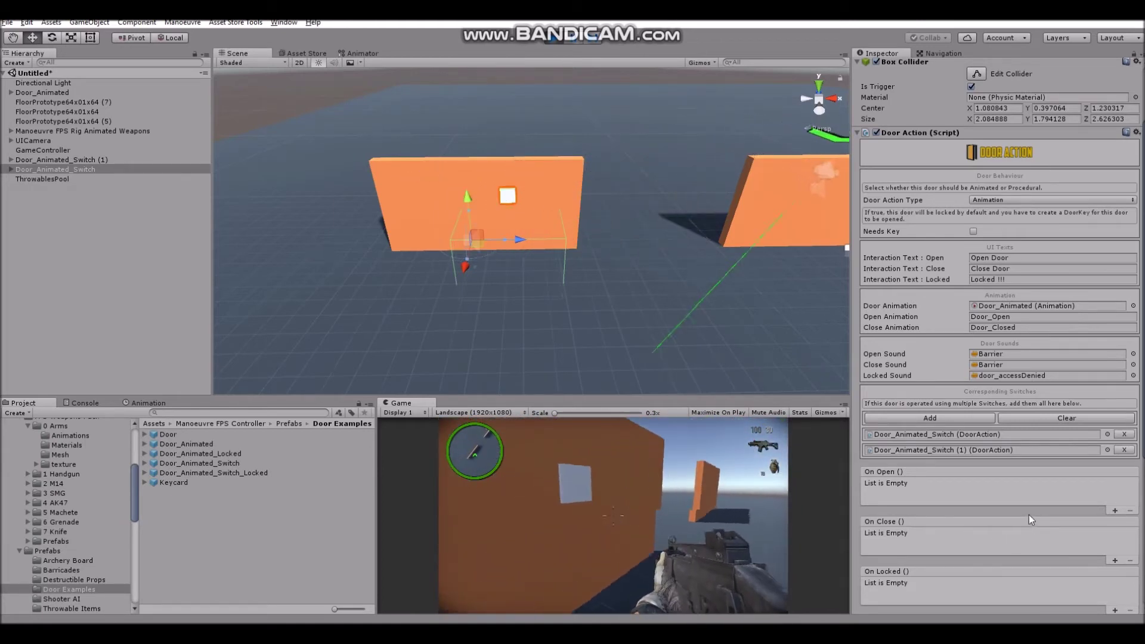
pyautogui.press('e')
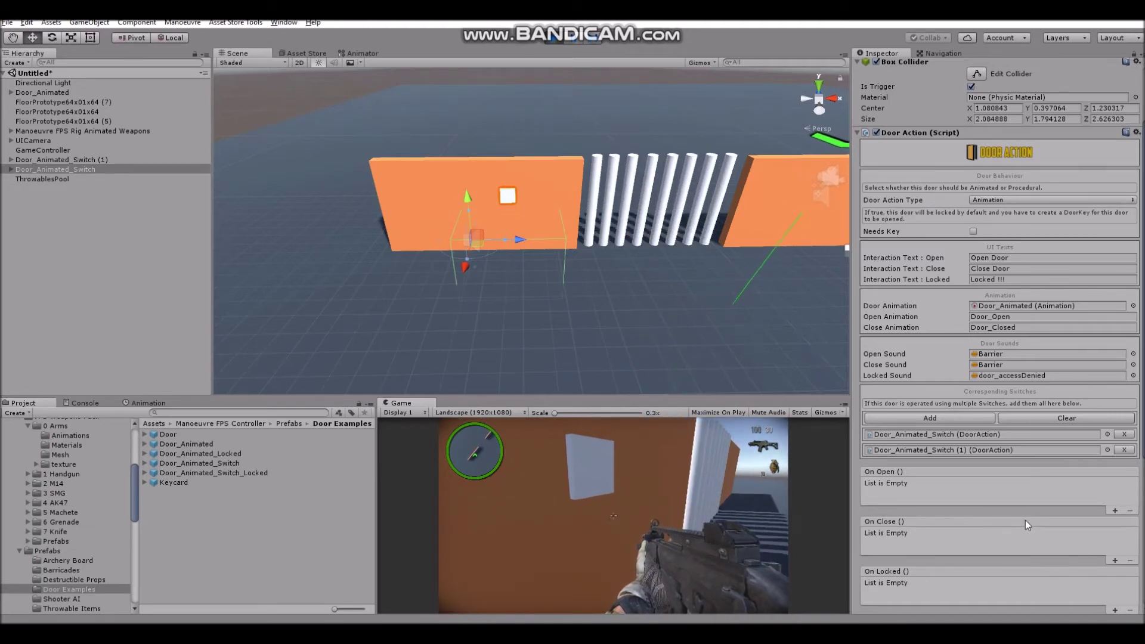
pyautogui.press('e')
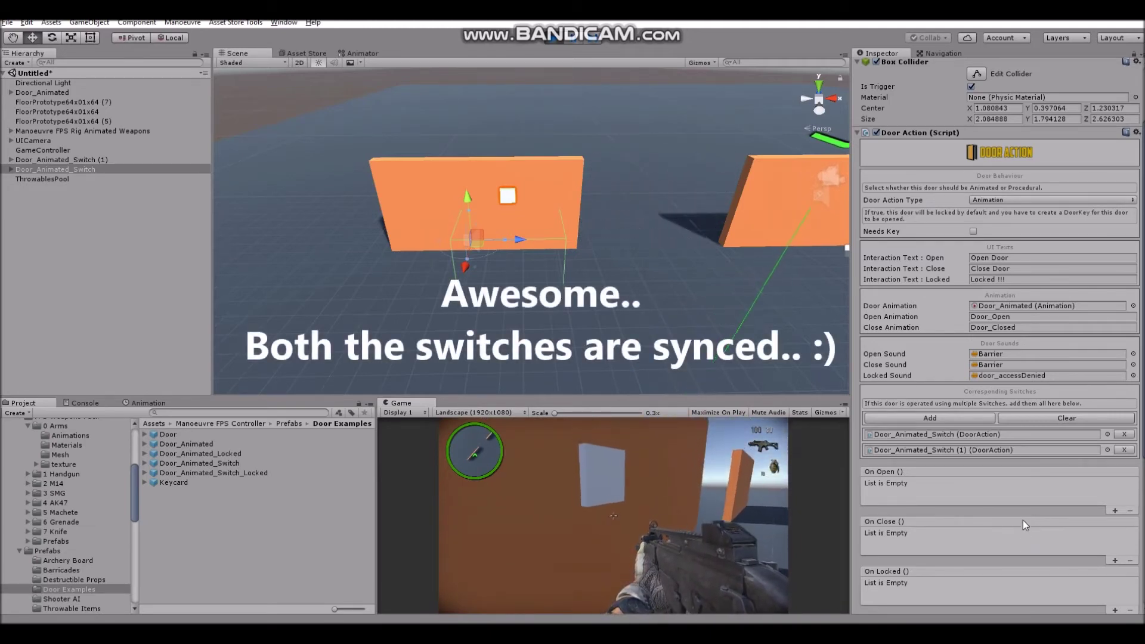
pyautogui.press('w')
pyautogui.press('e')
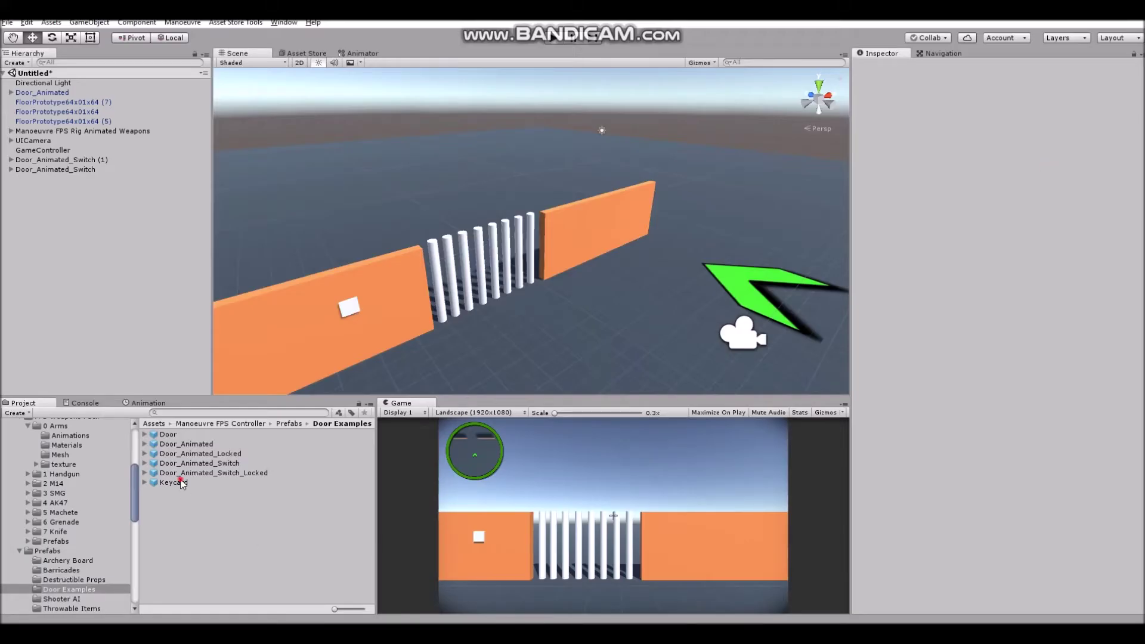
# Add the Keycard prefab from Door Examples to the scene and break its prefab instance.
pyautogui.click(180, 482)
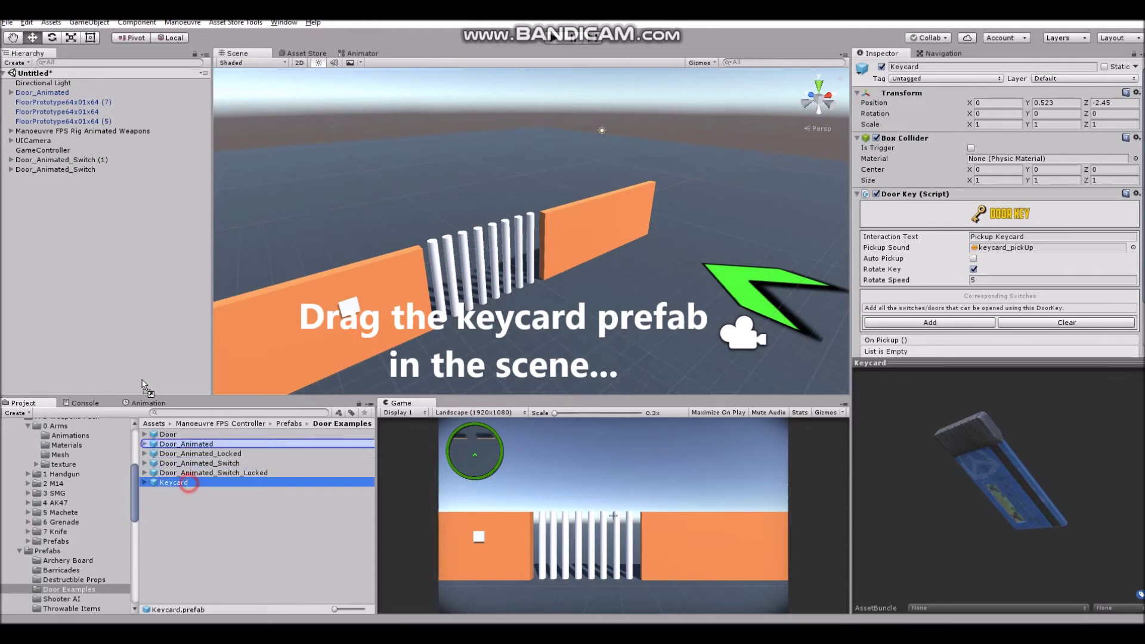
pyautogui.moveTo(151, 403); pyautogui.dragTo(149, 341)
pyautogui.click(139, 23)
pyautogui.moveTo(108, 24)
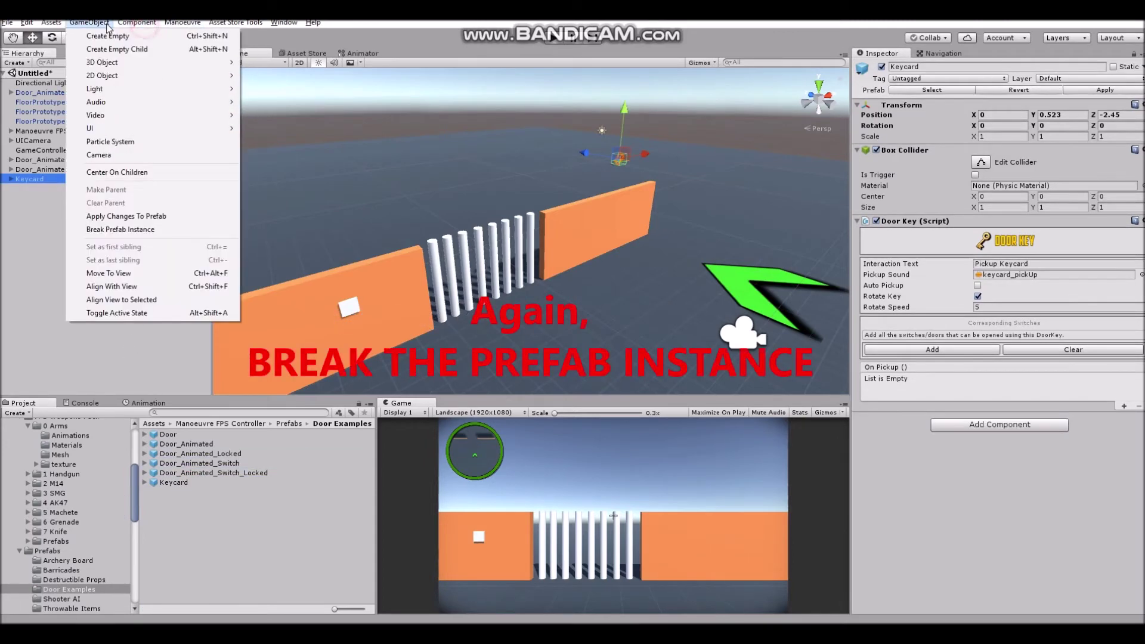
pyautogui.click(129, 229)
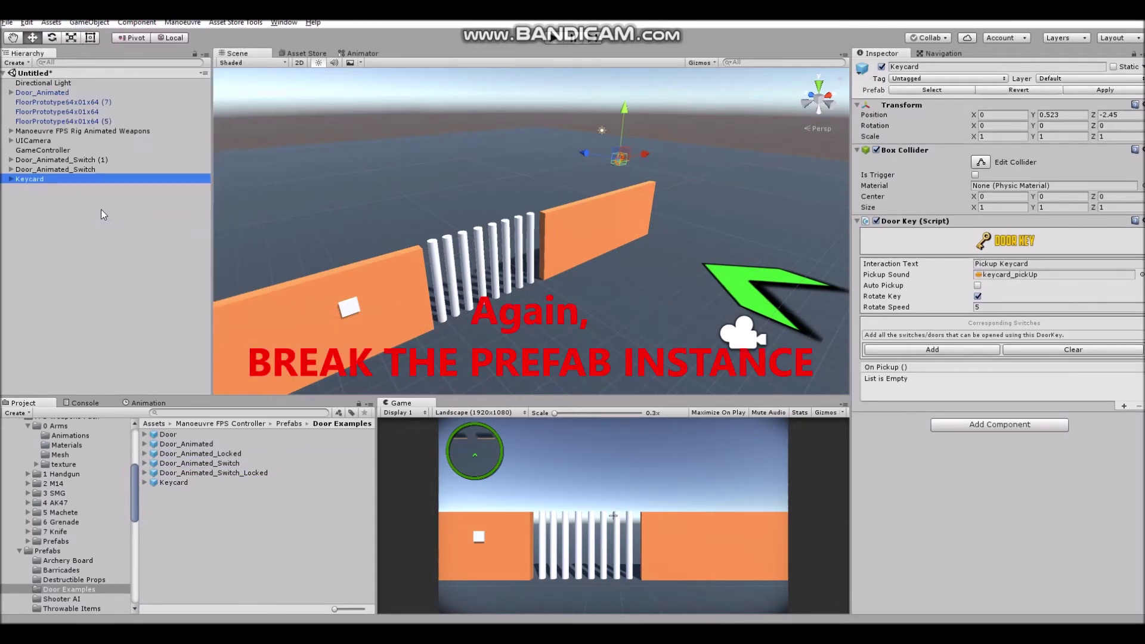
# Move the Keycard onto the open floor in front of the door, at X -16.83 and Z -24.66.
pyautogui.moveTo(605, 231); pyautogui.dragTo(566, 234, button='right')
pyautogui.press('s')
pyautogui.press('d')
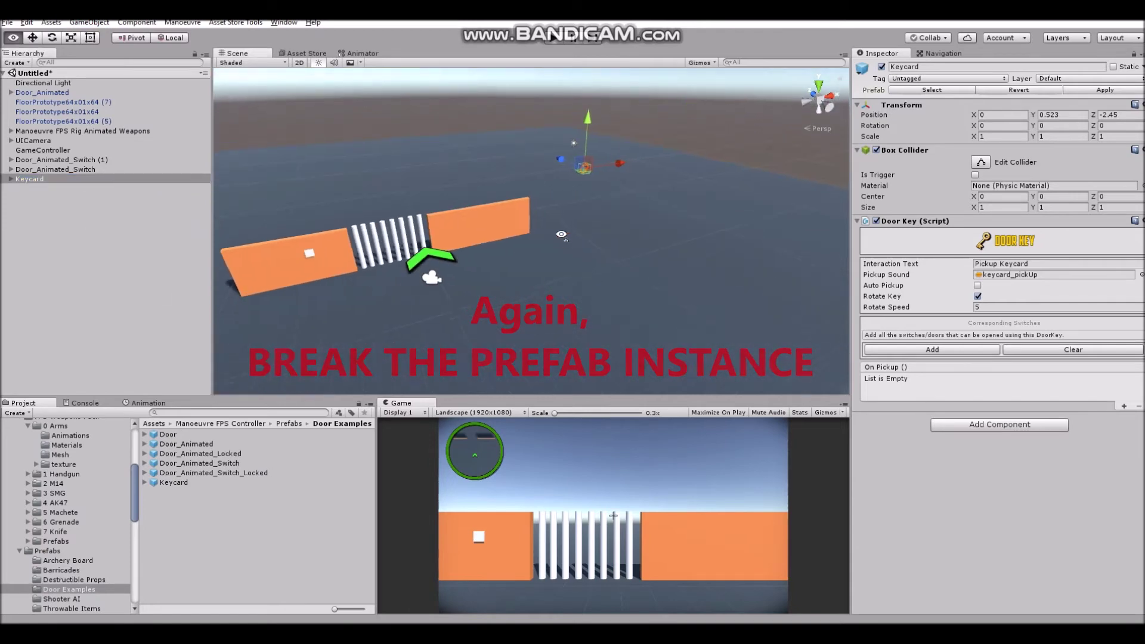
pyautogui.moveTo(586, 181); pyautogui.dragTo(559, 410)
pyautogui.moveTo(470, 284); pyautogui.dragTo(475, 274, button='right')
pyautogui.press('a')
pyautogui.keyDown('alt'); pyautogui.moveTo(475, 275); pyautogui.dragTo(466, 284); pyautogui.keyUp('alt')
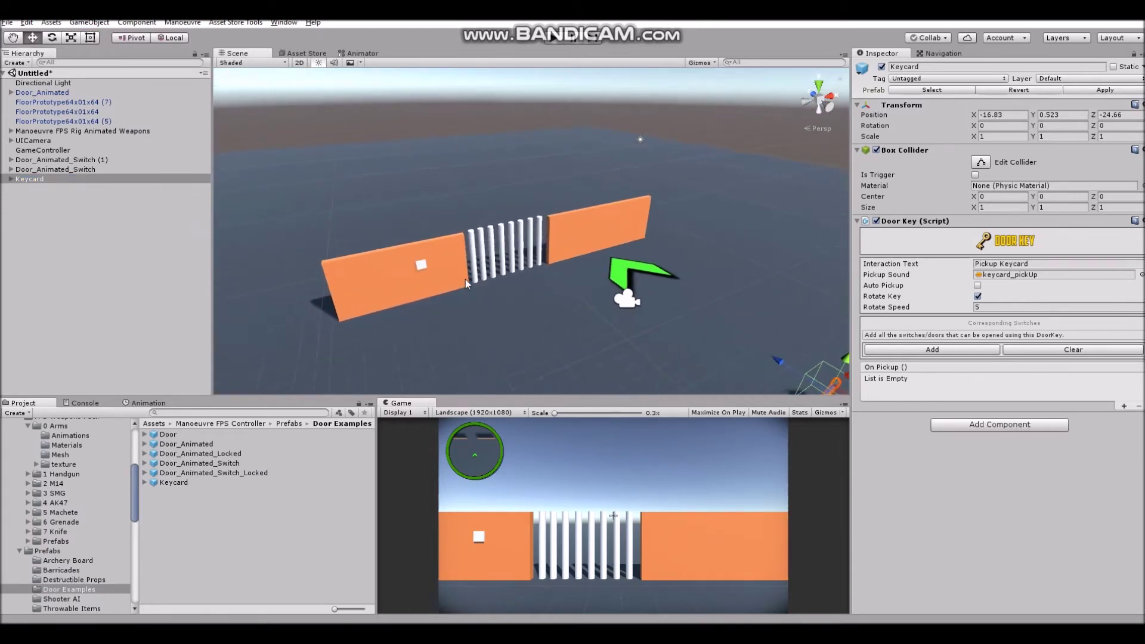
# Add Door_Animated_Switch and Door_Animated_Switch (1) to the Keycard's Corresponding Switches.
pyautogui.click(940, 351)
pyautogui.click(939, 351)
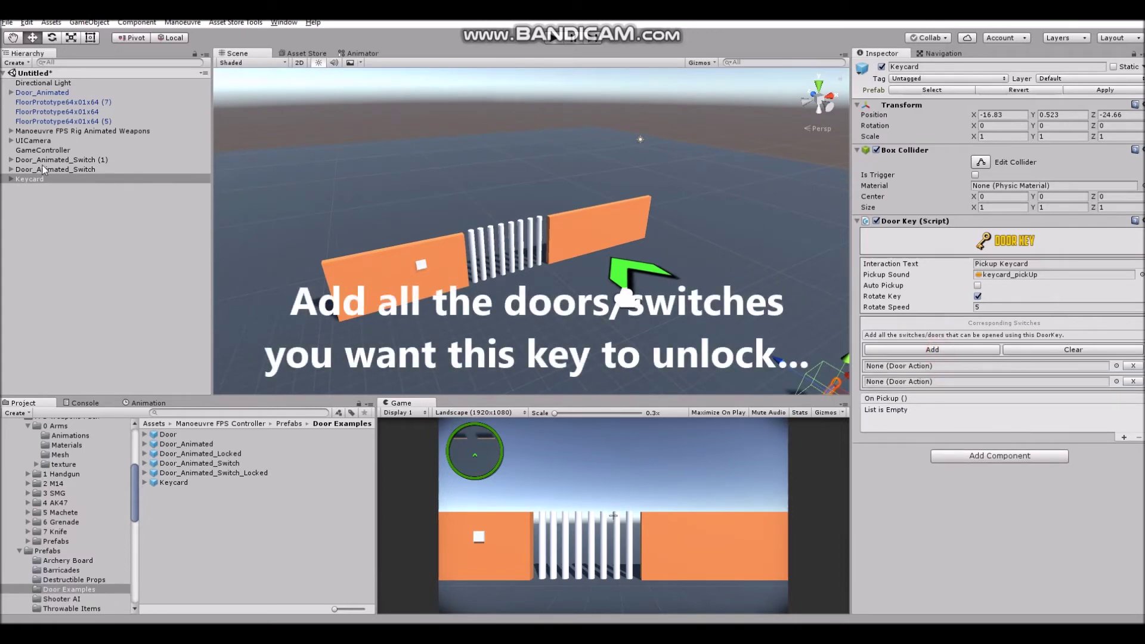
pyautogui.moveTo(817, 383); pyautogui.dragTo(984, 381)
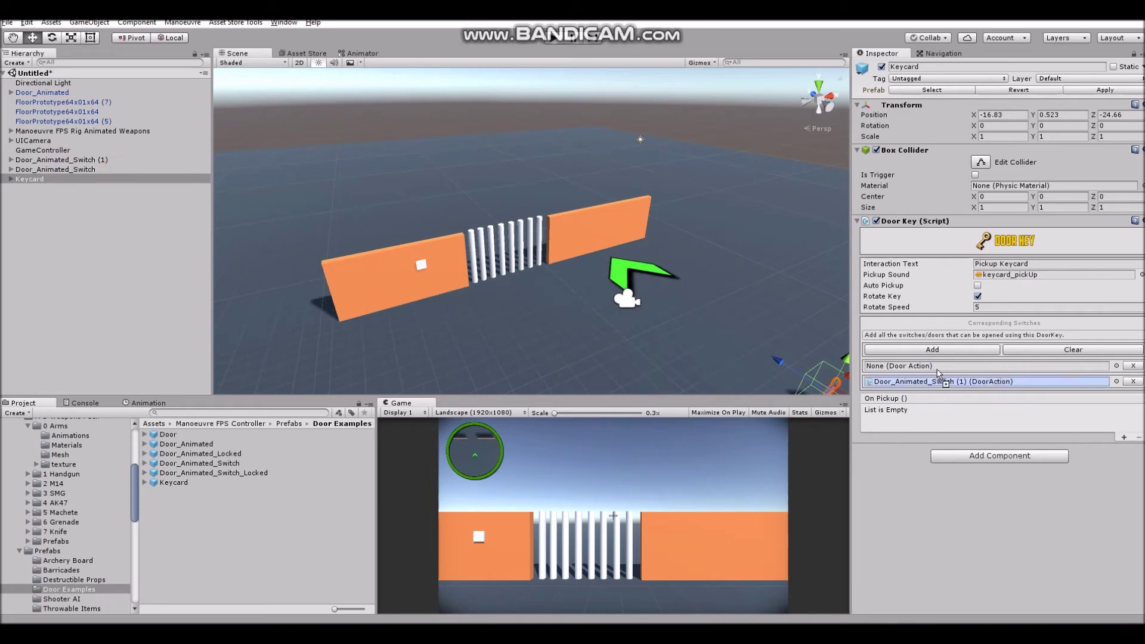
# Enable Needs Key on both Door_Animated_Switch (1) and Door_Animated_Switch.
pyautogui.click(79, 159)
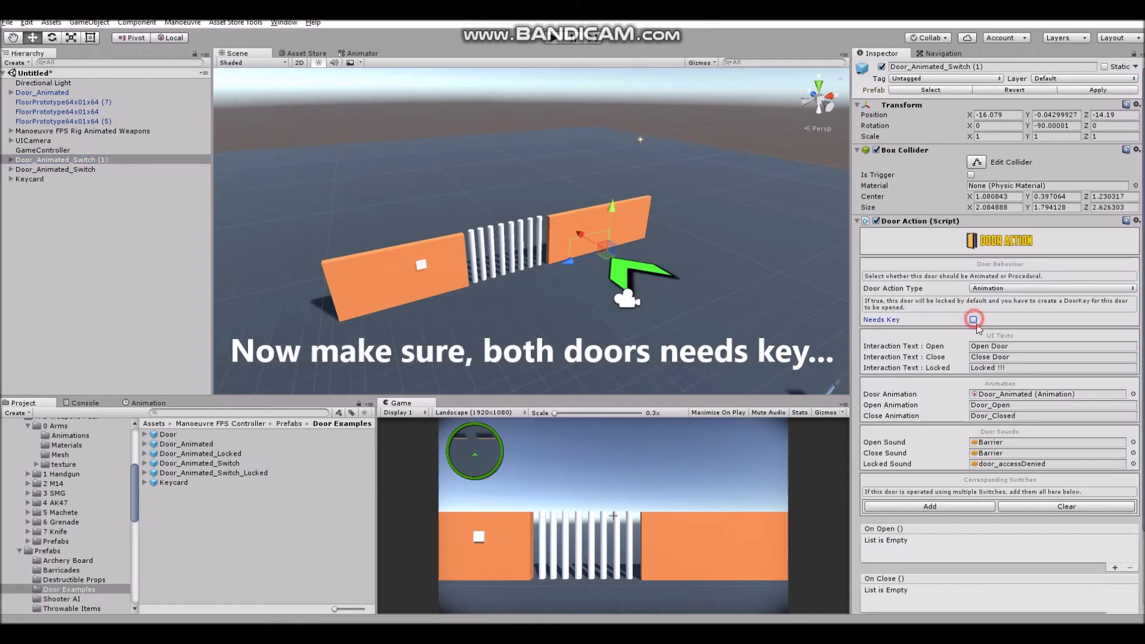
pyautogui.click(107, 170)
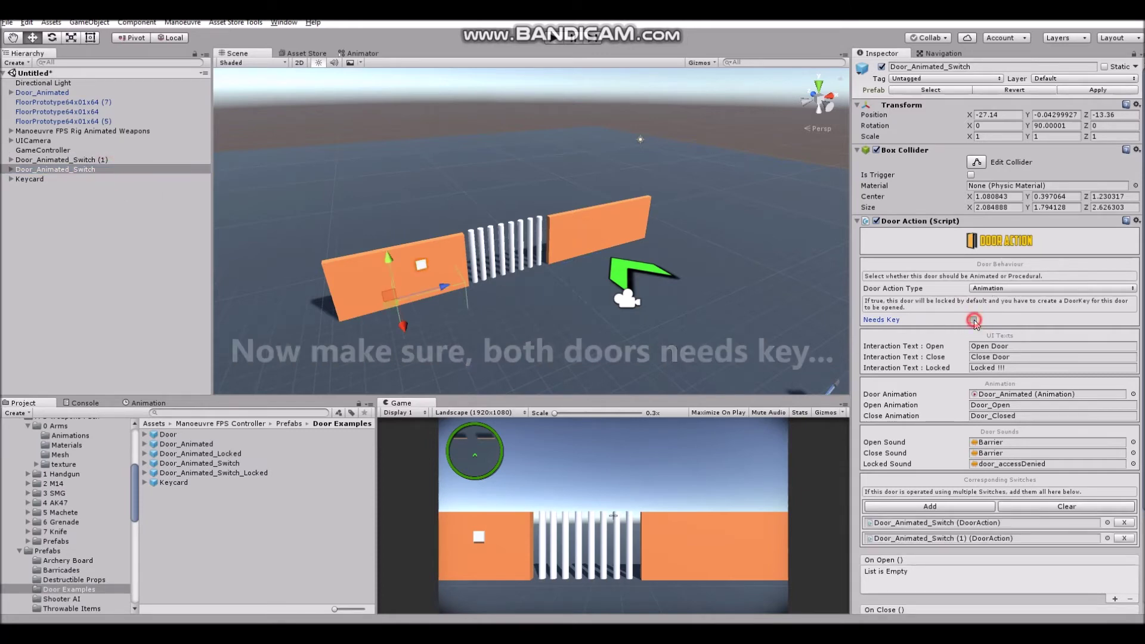
# Run the scene and walk to the front switch to test whether the door needs the key.
pyautogui.keyDown('alt'); pyautogui.moveTo(642, 275); pyautogui.dragTo(588, 221); pyautogui.keyUp('alt')
pyautogui.moveTo(588, 221); pyautogui.dragTo(650, 281, button='right')
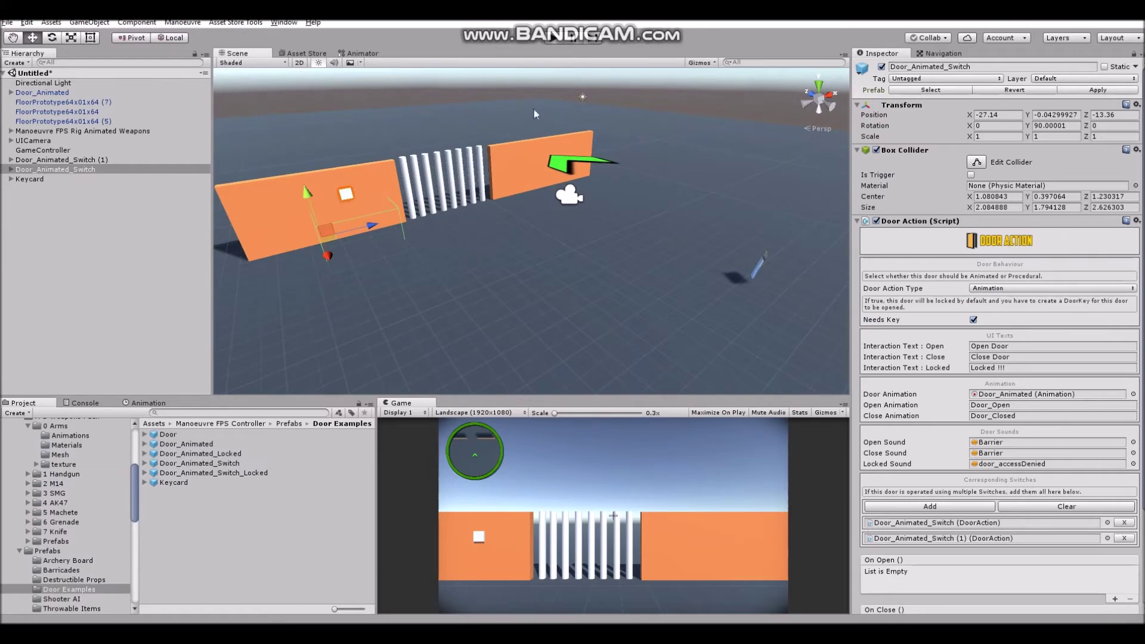
pyautogui.click(559, 40)
pyautogui.hotkey('ctrl', 'p')
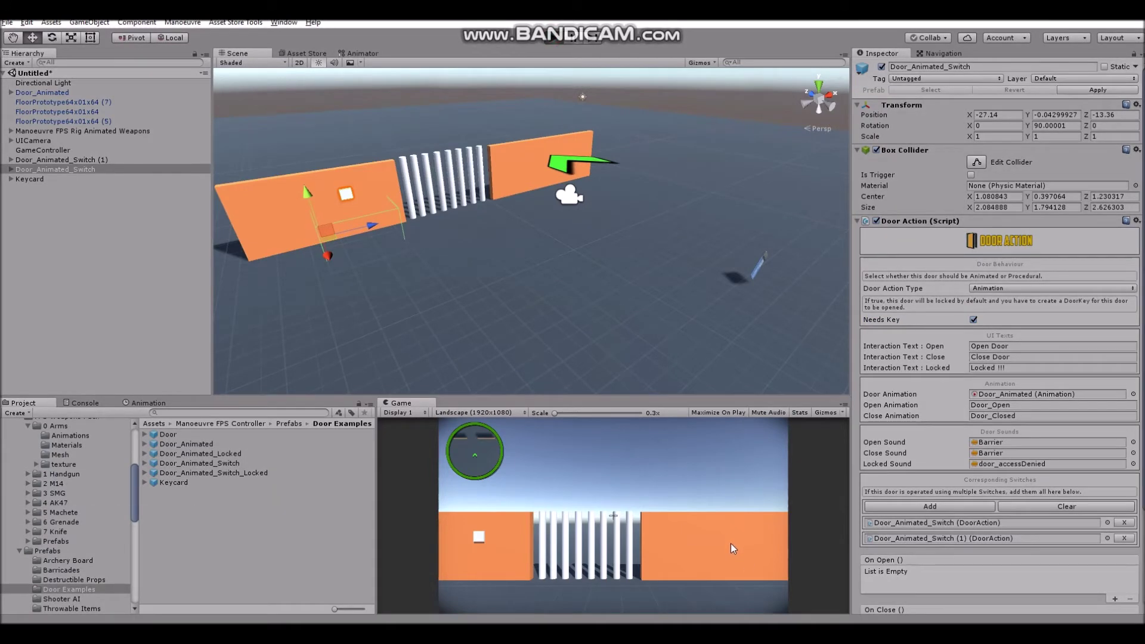
pyautogui.press('w')
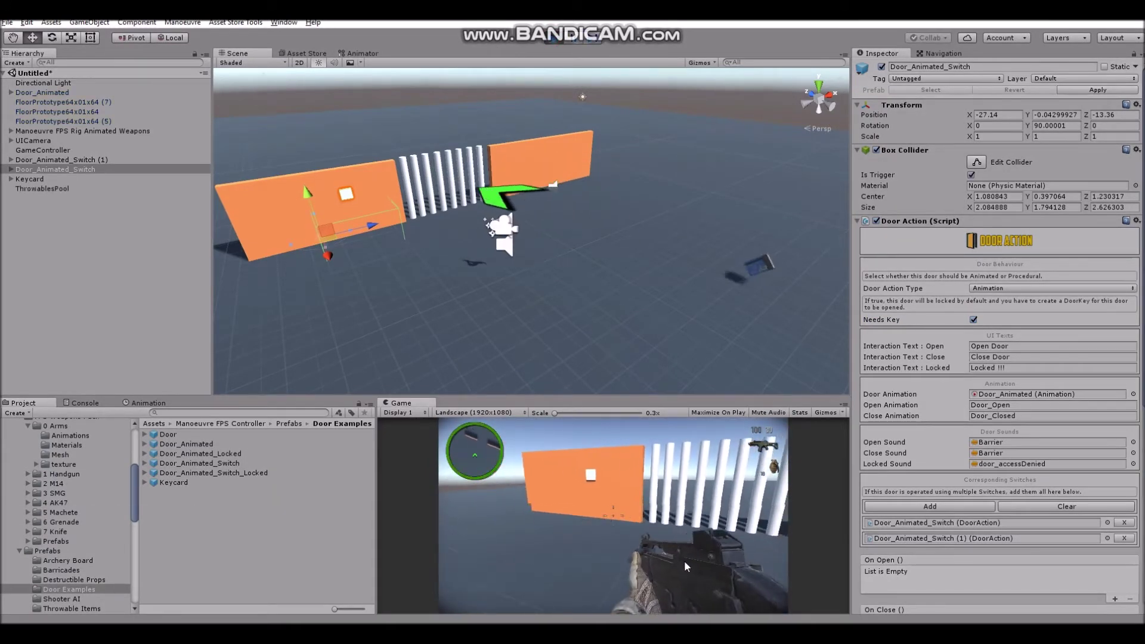
pyautogui.press('w')
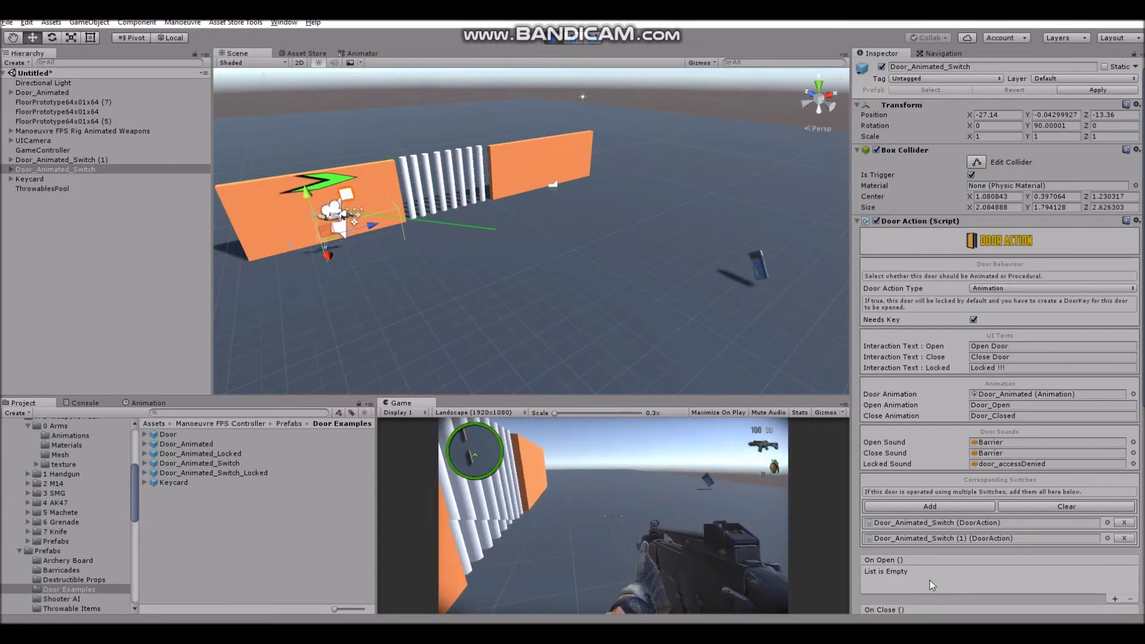
# Walk around the wall to the back switch and test it without the keycard.
pyautogui.press('w')
pyautogui.press('w')
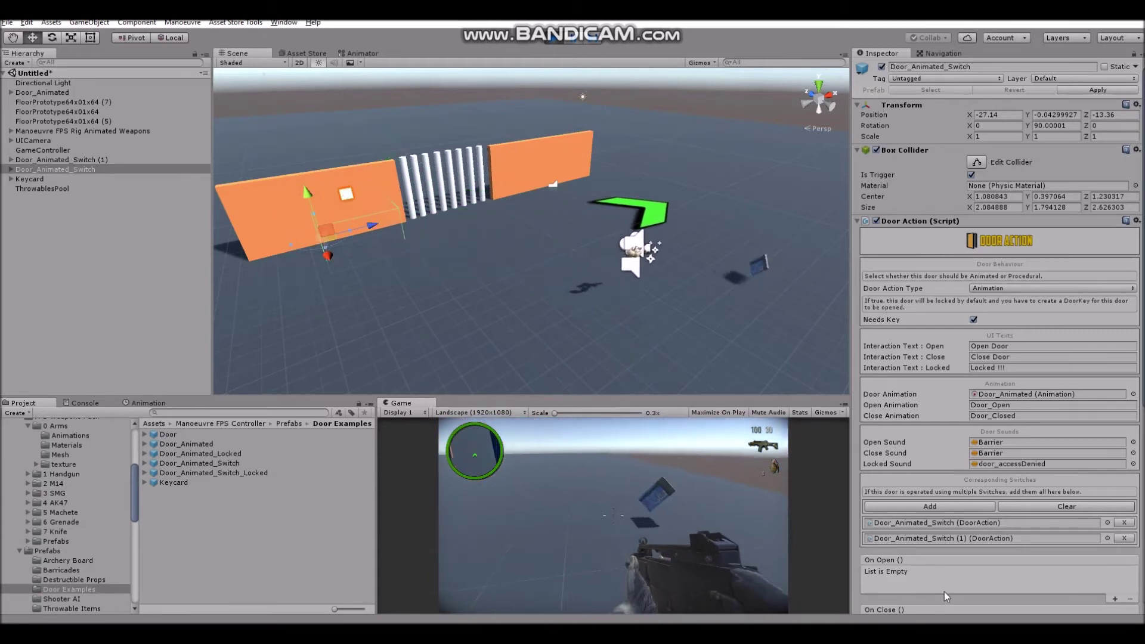
pyautogui.press('w')
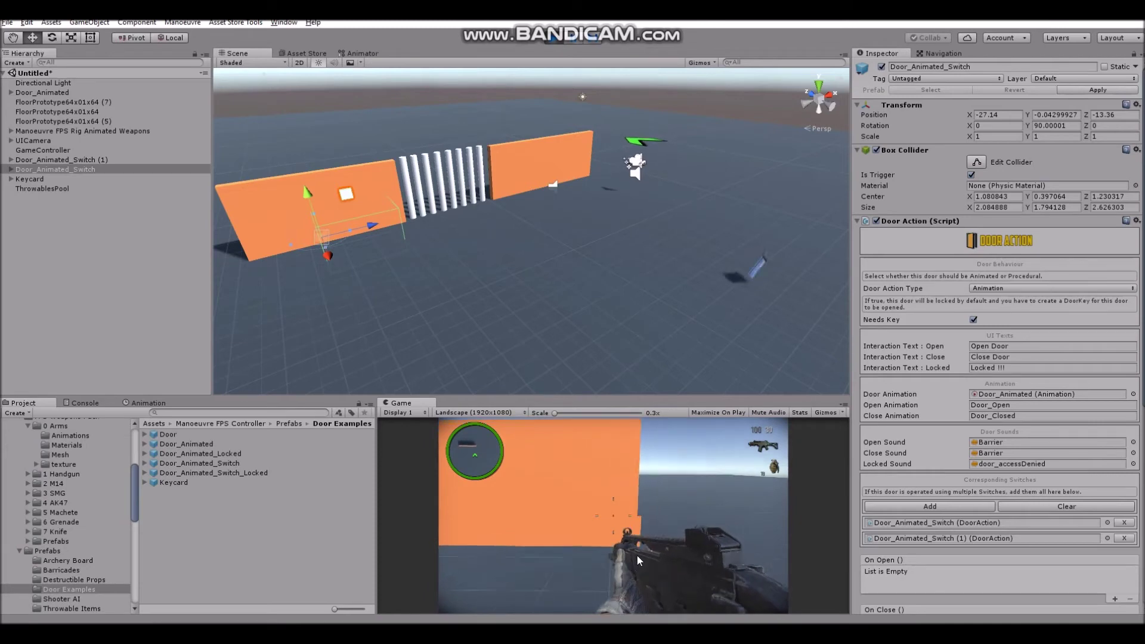
pyautogui.press('w')
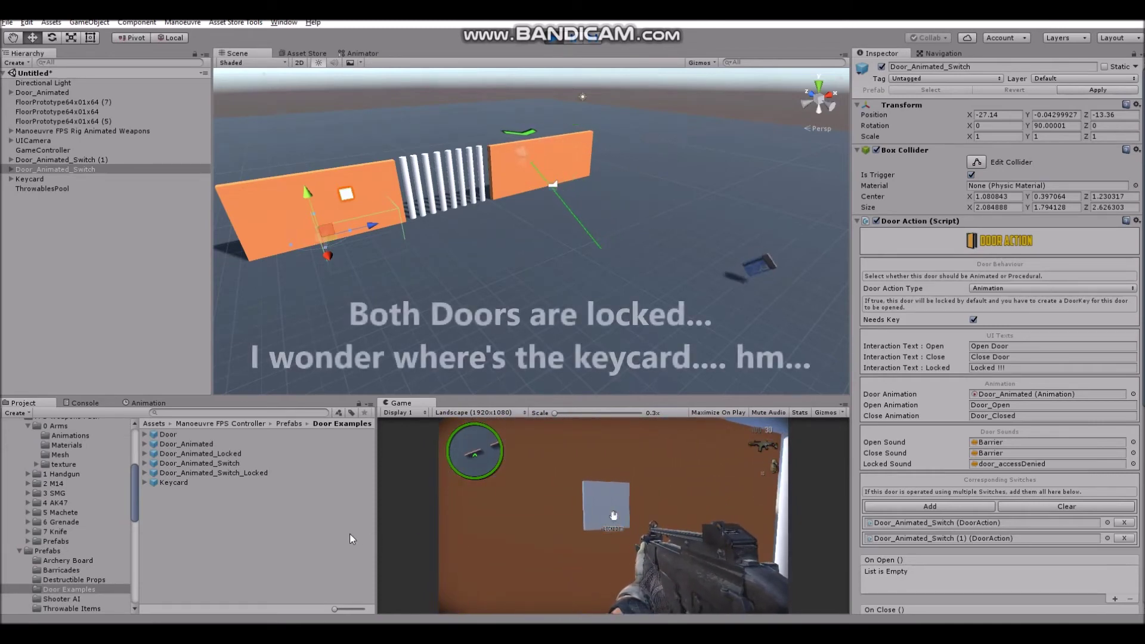
# Walk back around the wall to the rotating keycard and pick it up.
pyautogui.press('w')
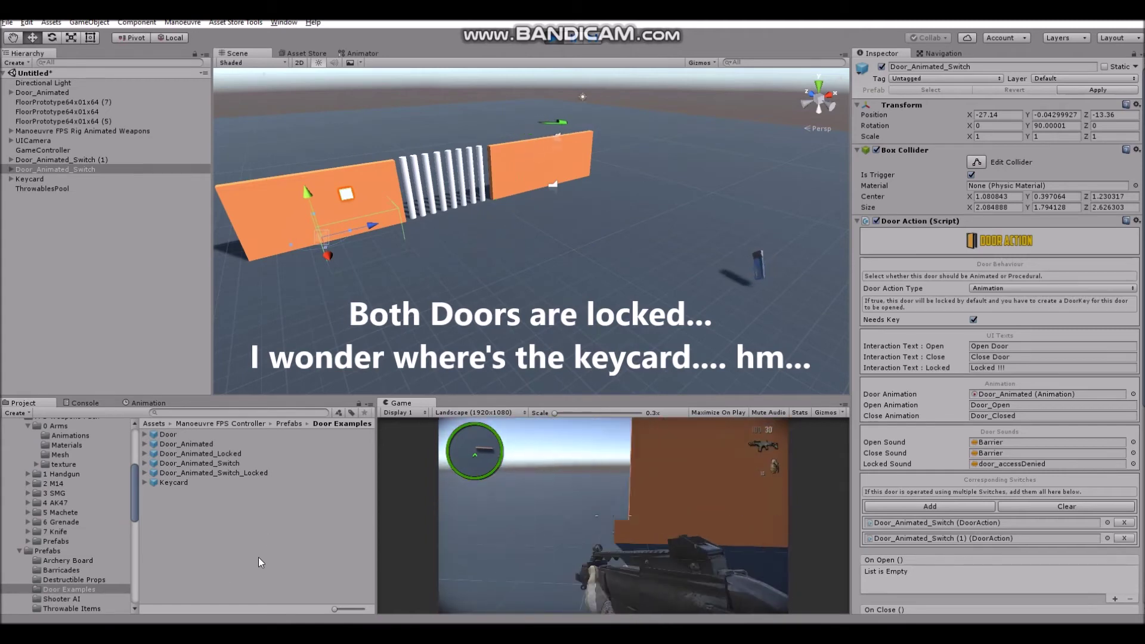
pyautogui.press('w')
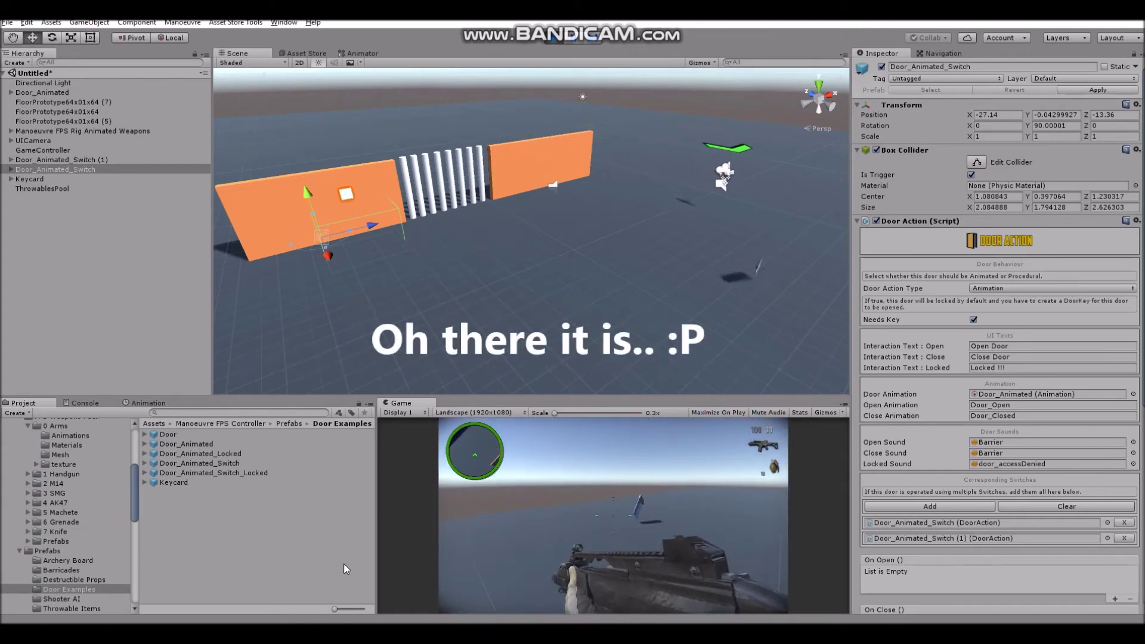
pyautogui.press('w')
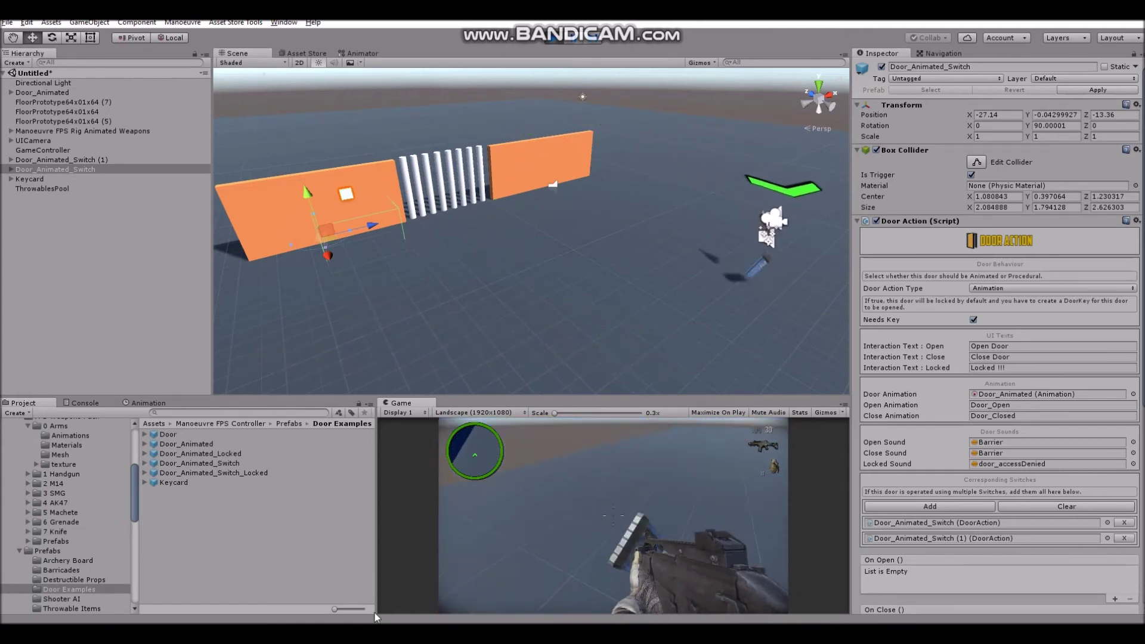
pyautogui.press('w')
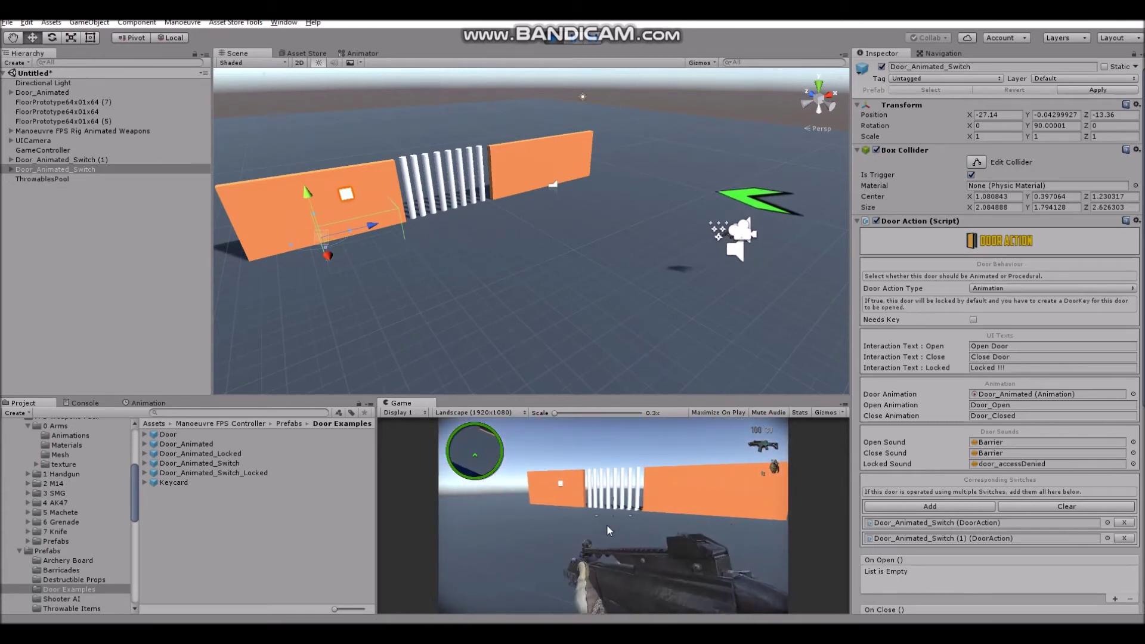
# Return to the front switch with the keycard, open the door and walk toward the doorway.
pyautogui.press('w')
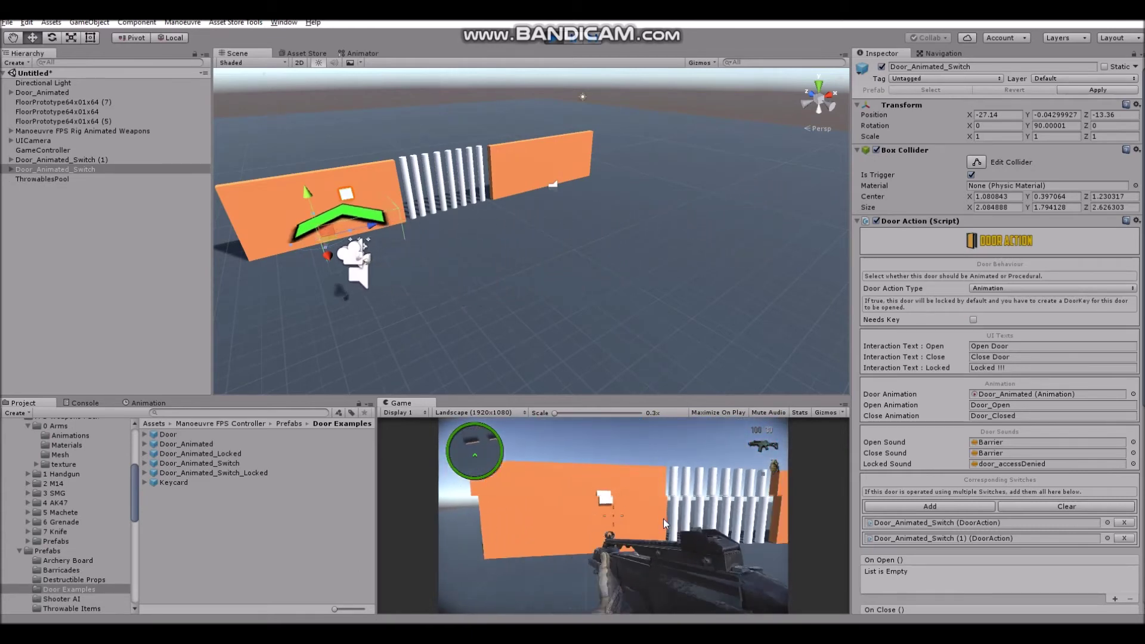
pyautogui.press('w')
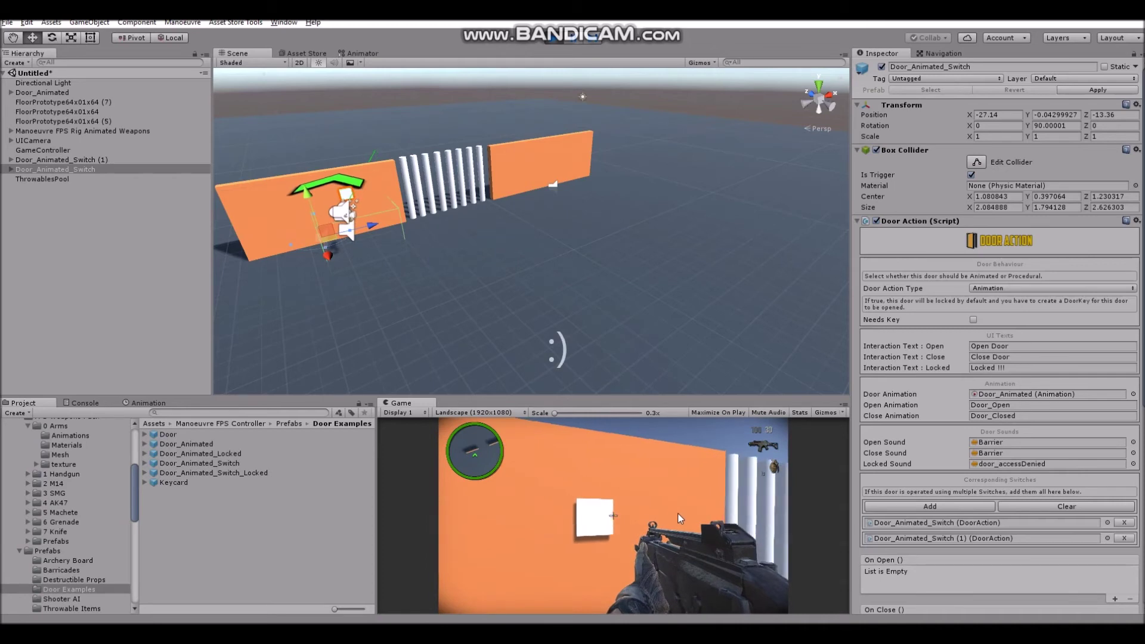
pyautogui.press('e')
pyautogui.press('w')
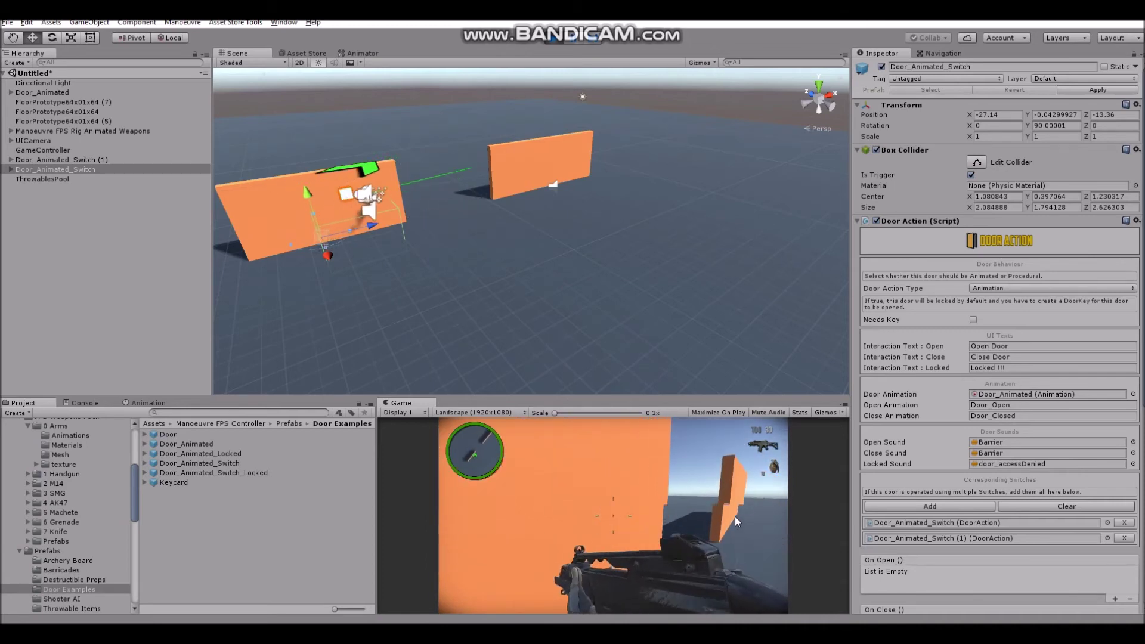
pyautogui.press('w')
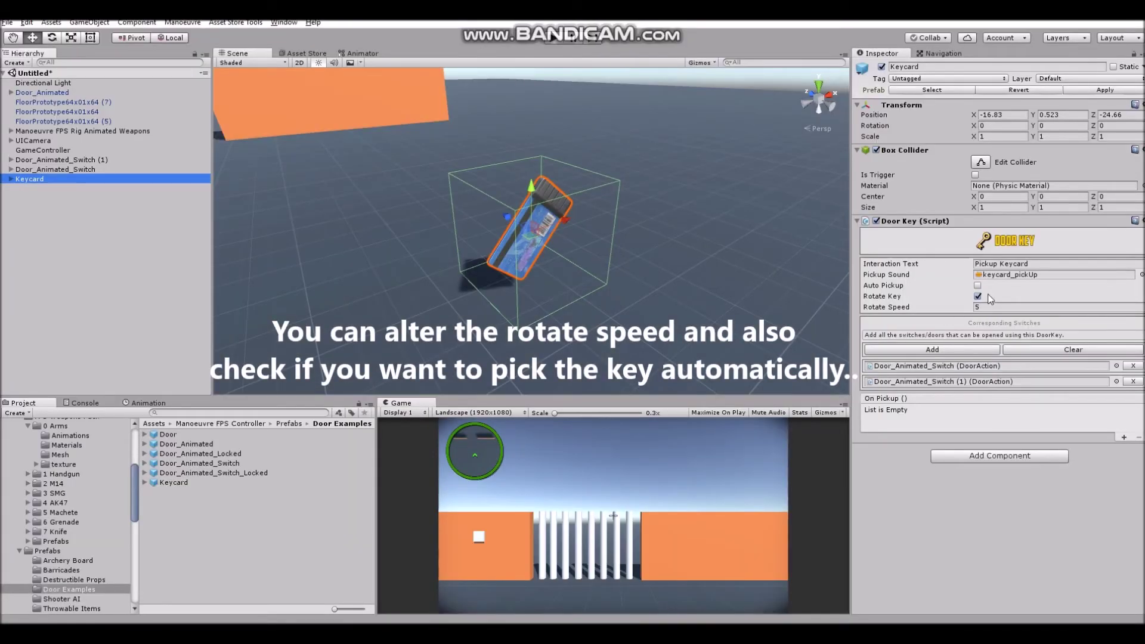
# Enable Auto Pickup on the Keycard's Door Key script and start play mode.
pyautogui.click(978, 285)
pyautogui.click(553, 37)
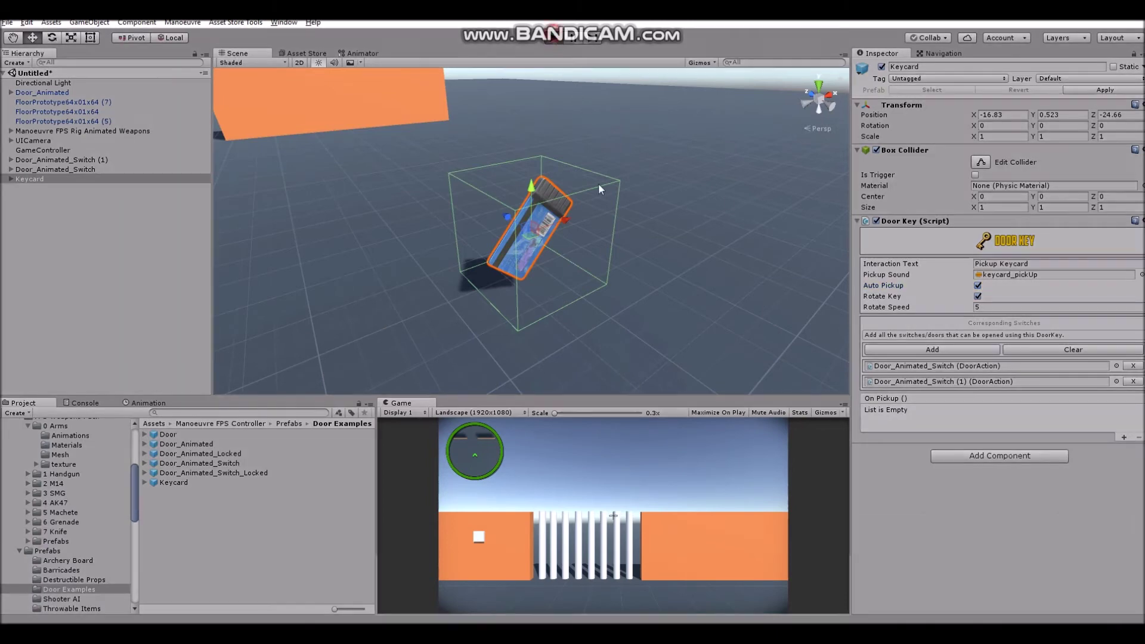
# Walk into the rotating keycard to test its auto pickup and go back to the barred door's front switch.
pyautogui.click(693, 533)
pyautogui.press('w')
pyautogui.scroll(-1, 613, 516)
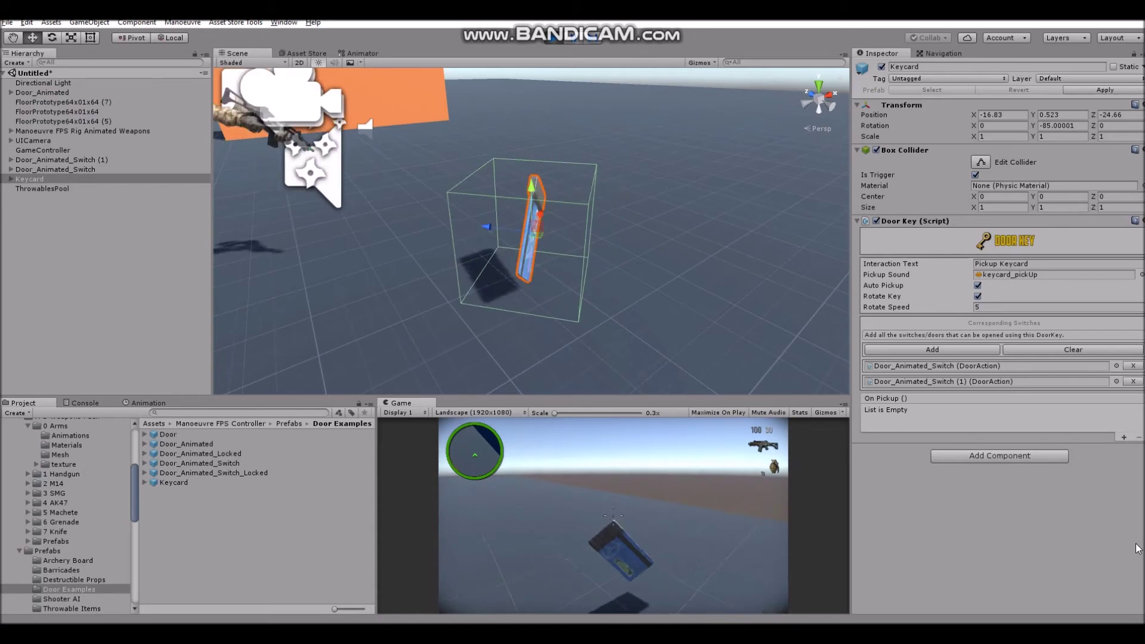
pyautogui.press('Escape')
pyautogui.press('w')
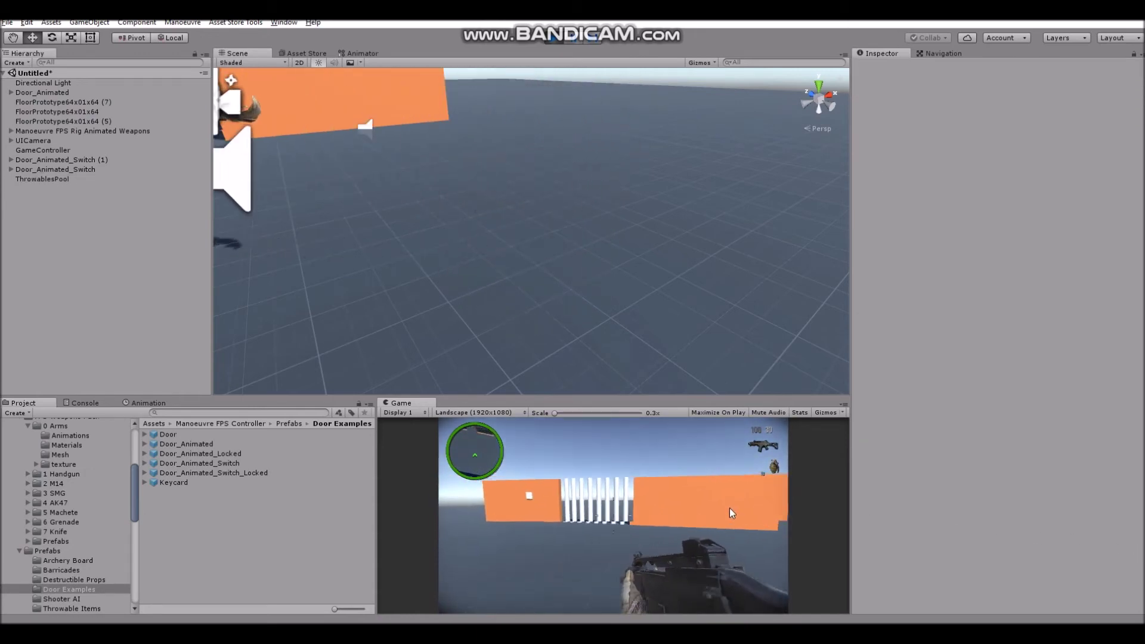
pyautogui.press('w')
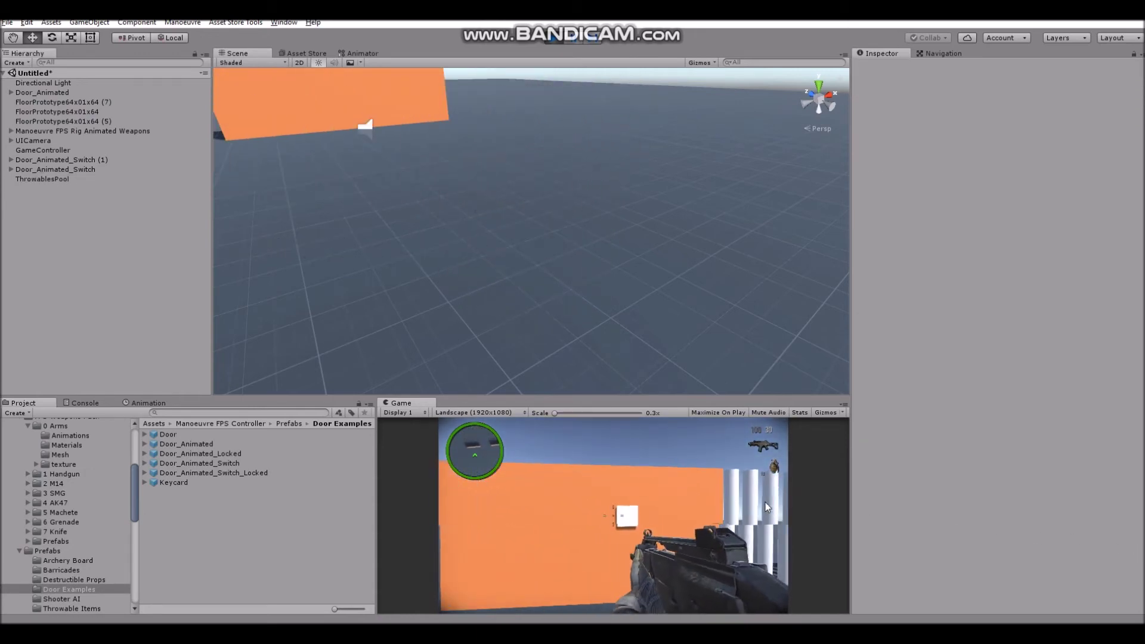
pyautogui.press('s')
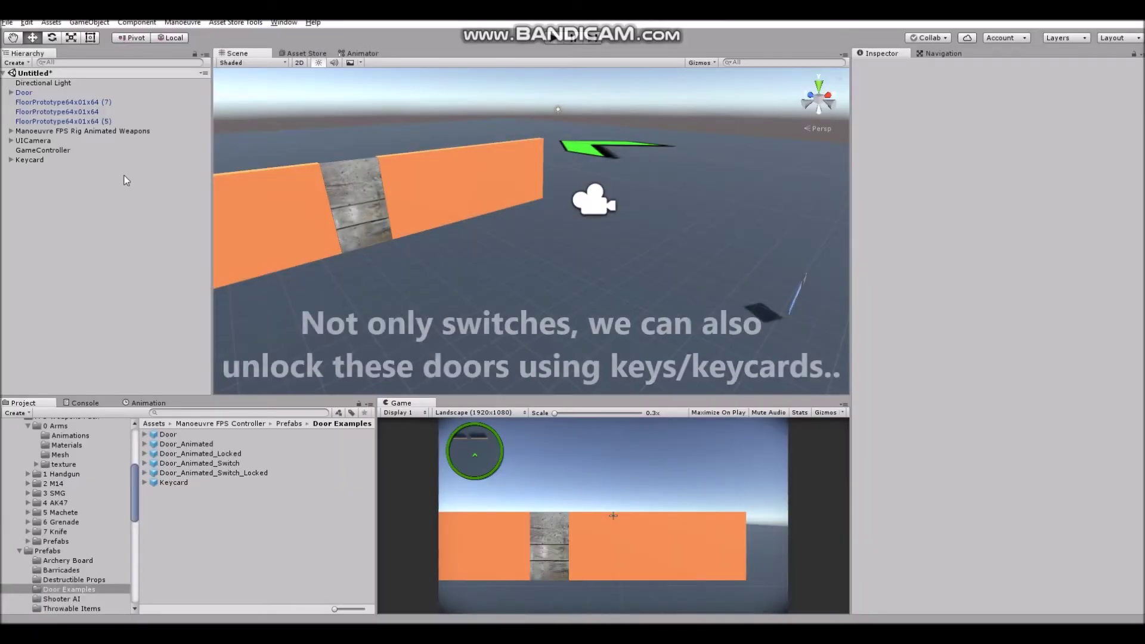
# Add the wooden Door as a corresponding switch in the Keycard's Door Key script.
pyautogui.click(29, 159)
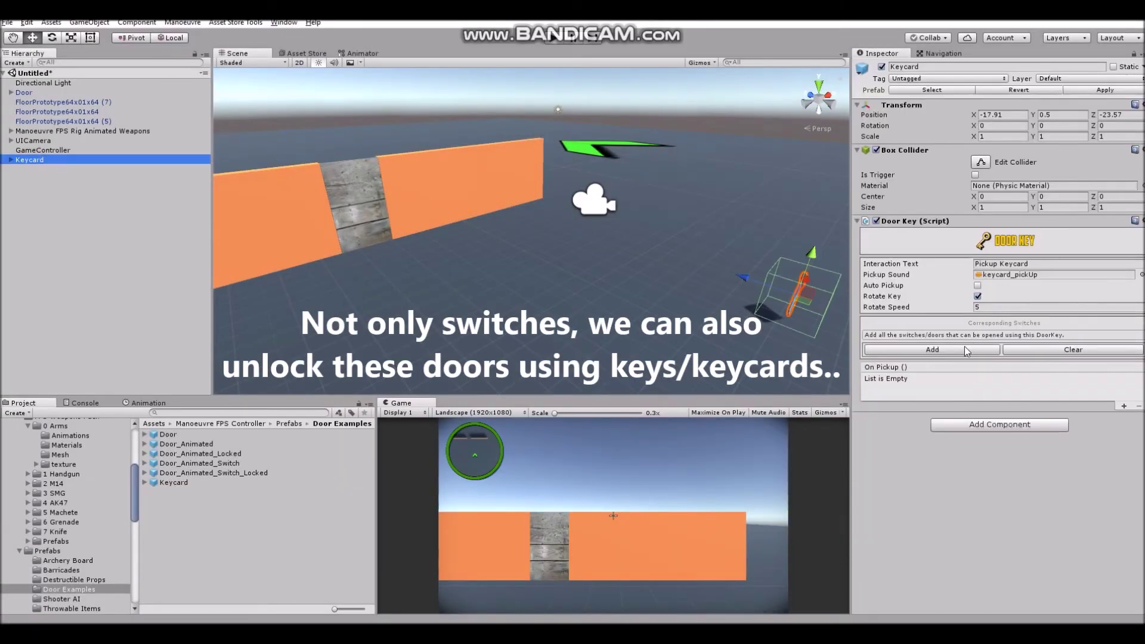
pyautogui.click(949, 350)
pyautogui.moveTo(25, 93); pyautogui.dragTo(899, 367)
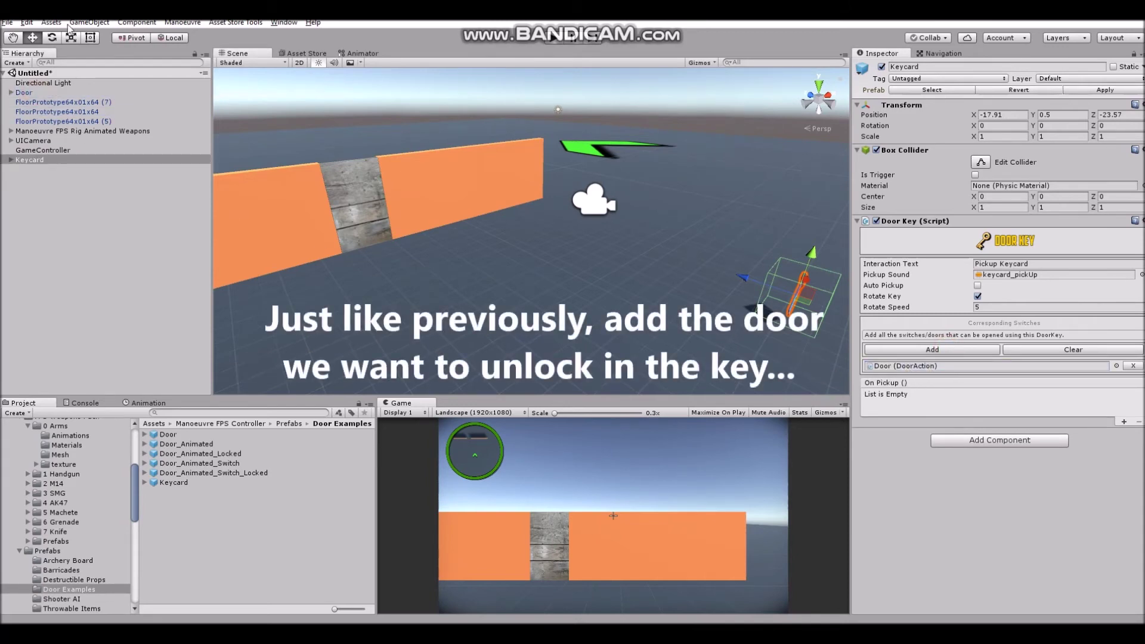
# Enable Needs Key in the wooden Door's Door Action script and start play mode.
pyautogui.click(49, 95)
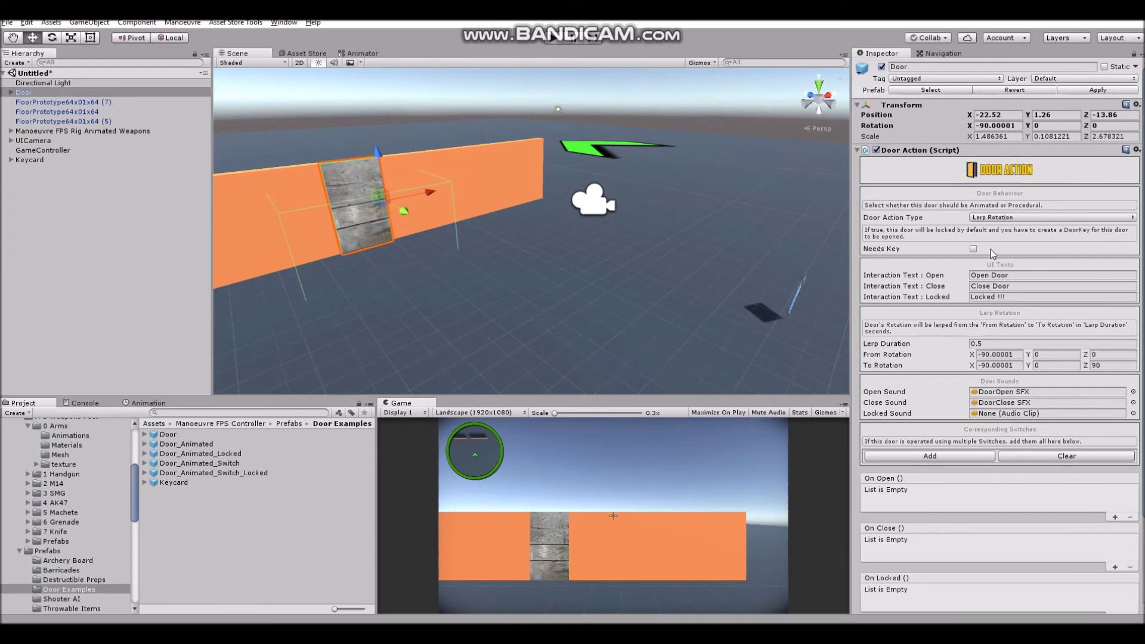
pyautogui.click(555, 39)
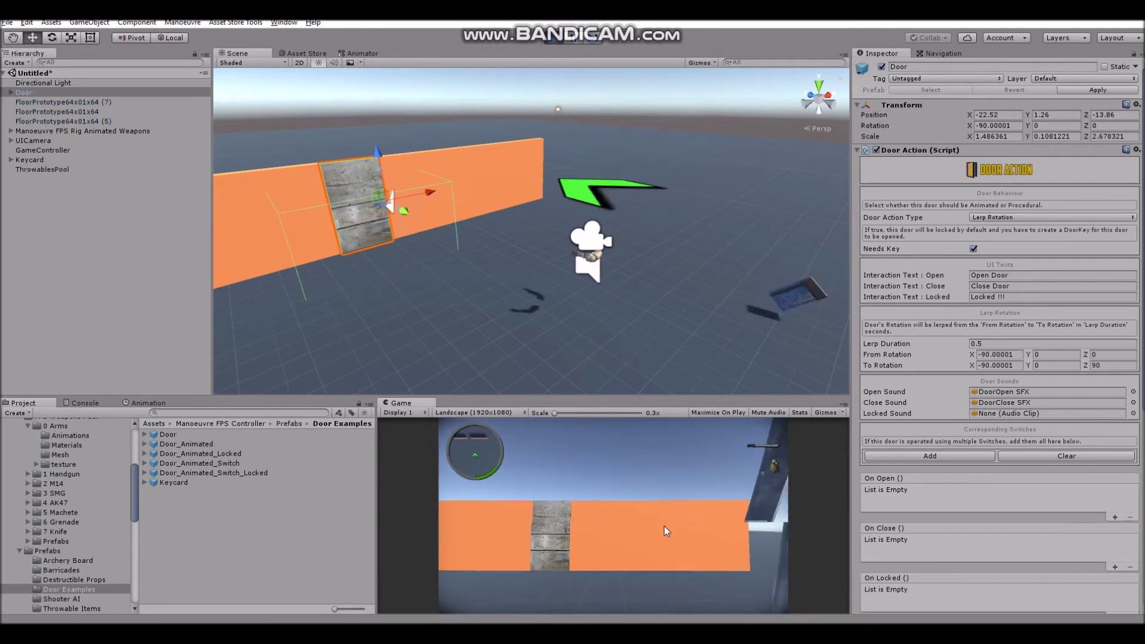
# Walk up to the wooden door without the keycard, then go to the keycard and pick it up.
pyautogui.press('w')
pyautogui.scroll(1, 652, 544)
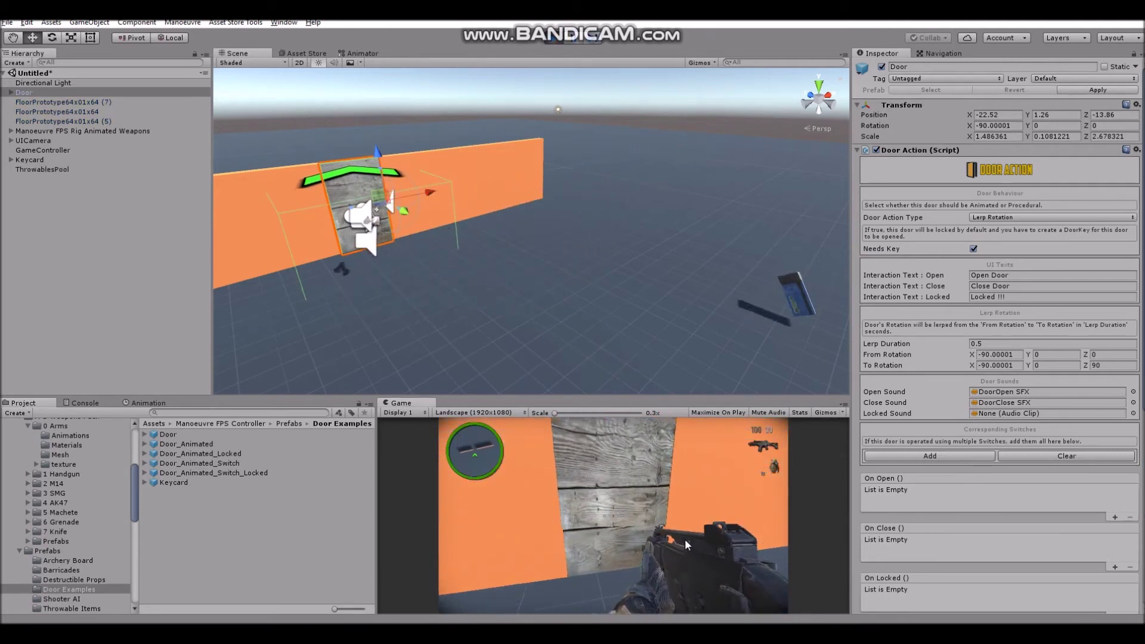
pyautogui.press('w')
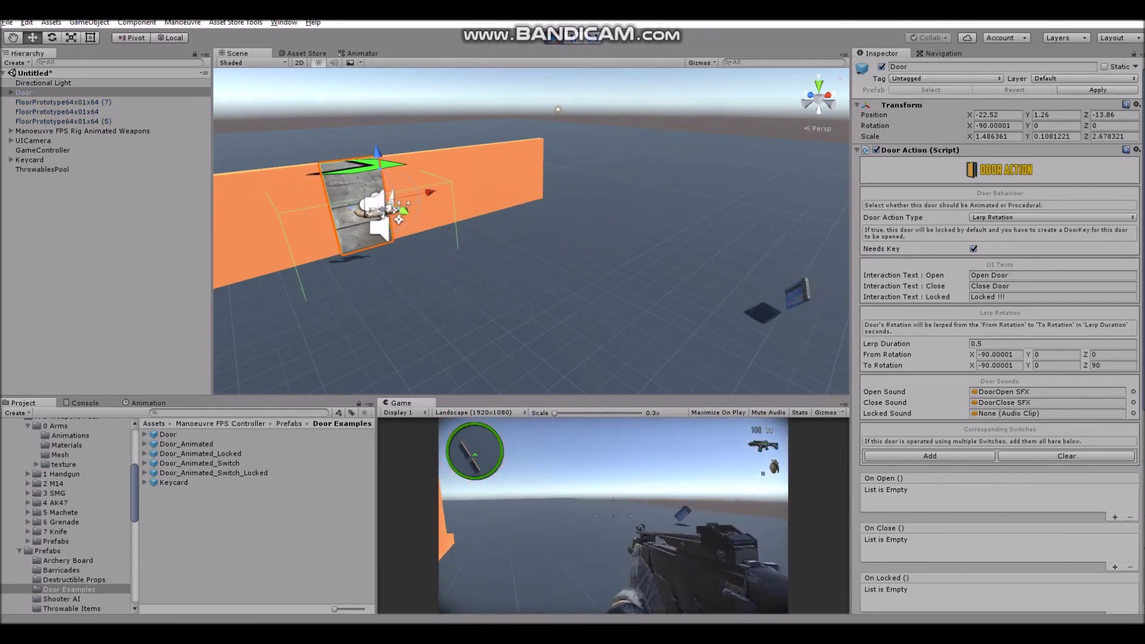
pyautogui.press('w')
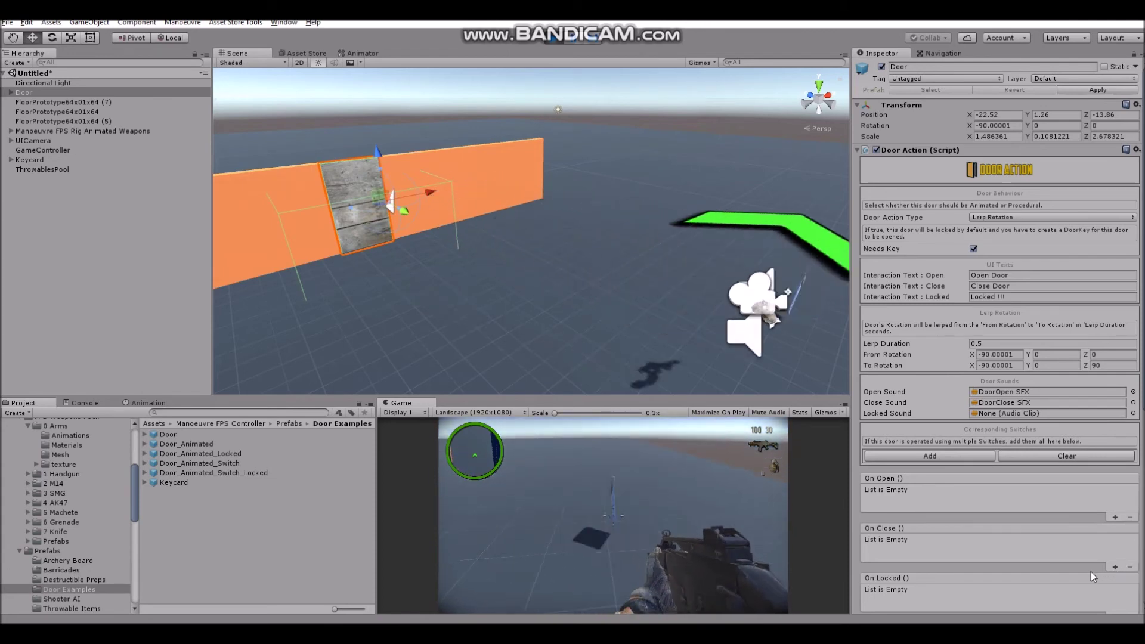
pyautogui.press('e')
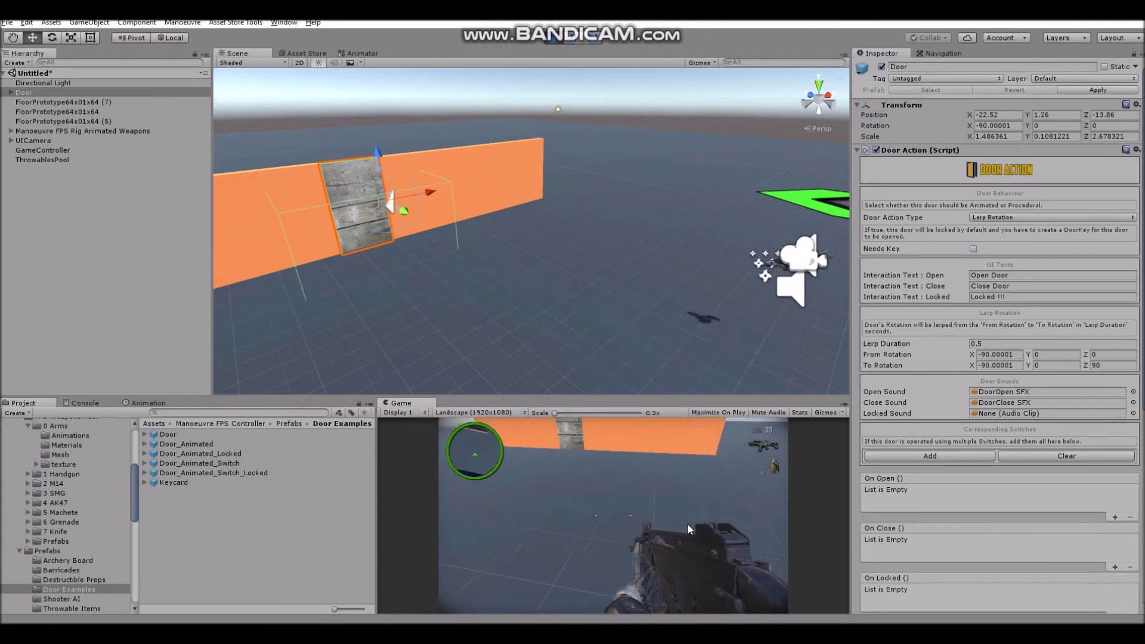
# Return to the wooden door with the keycard and test opening it.
pyautogui.press('w')
pyautogui.press('w')
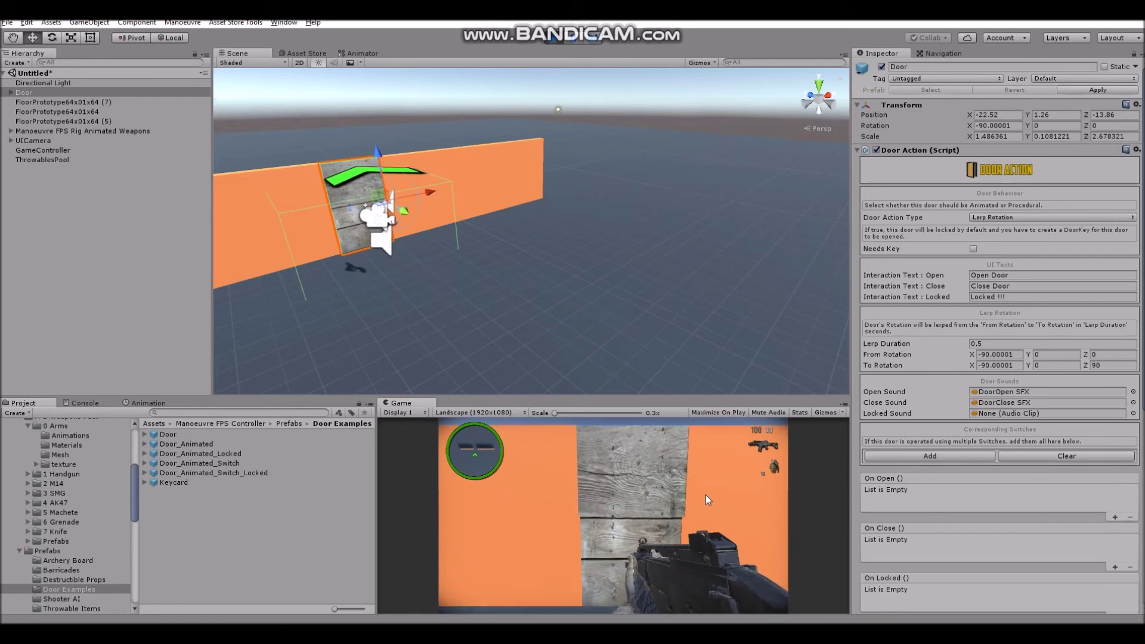
pyautogui.press('e')
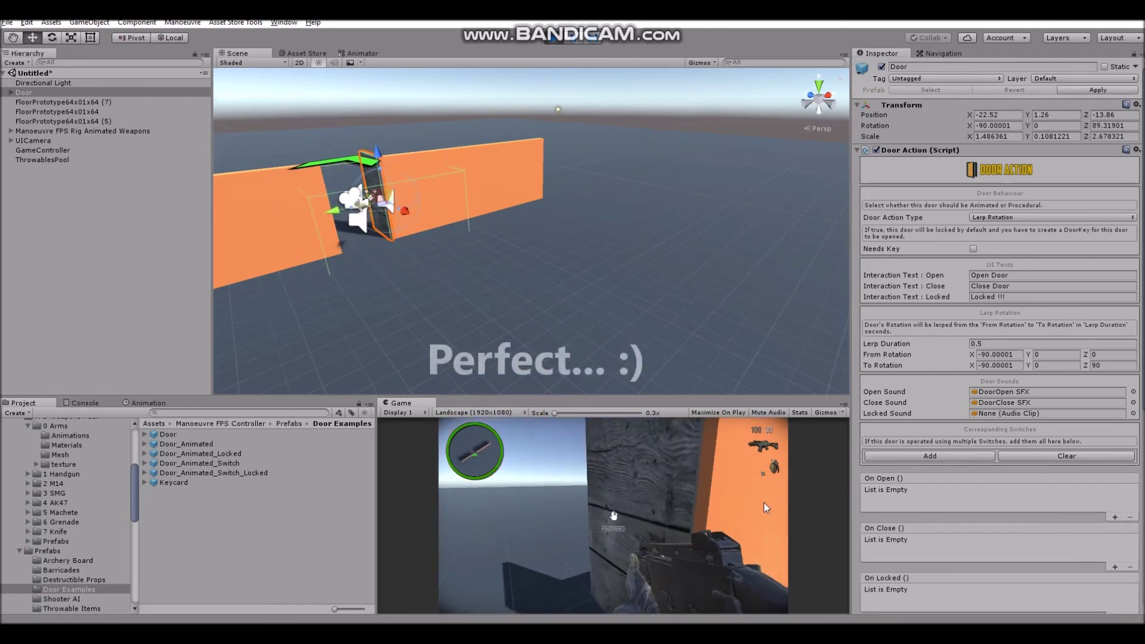
pyautogui.press('s')
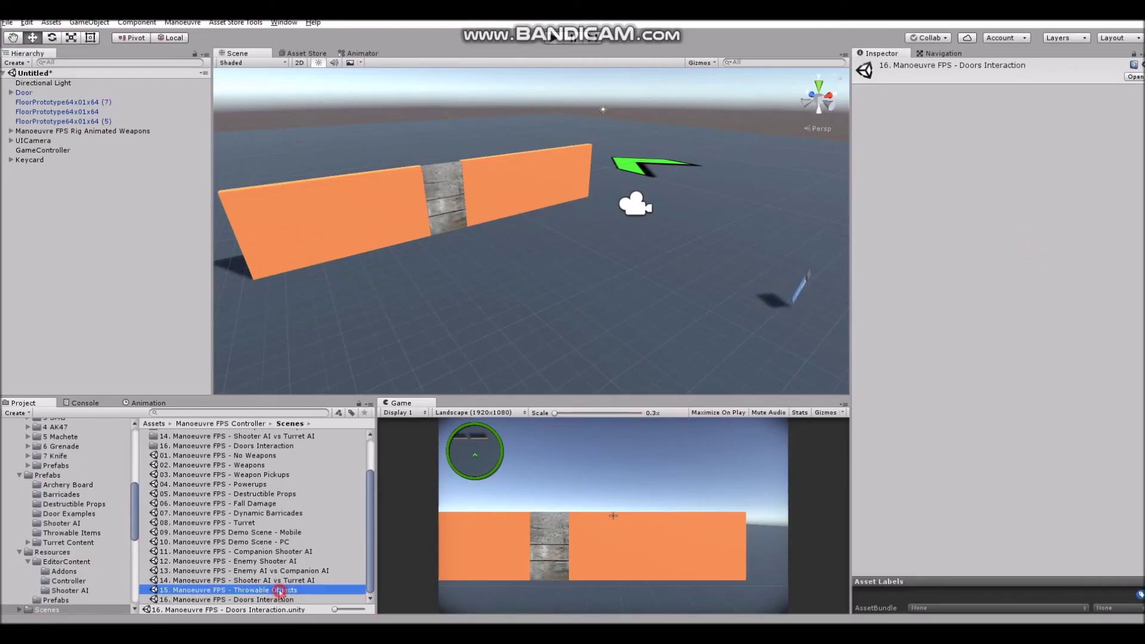
# Open the demo scene 16. Manoeuvre FPS - Doors Interaction without saving the changes to the untitled scene.
pyautogui.press('Up')
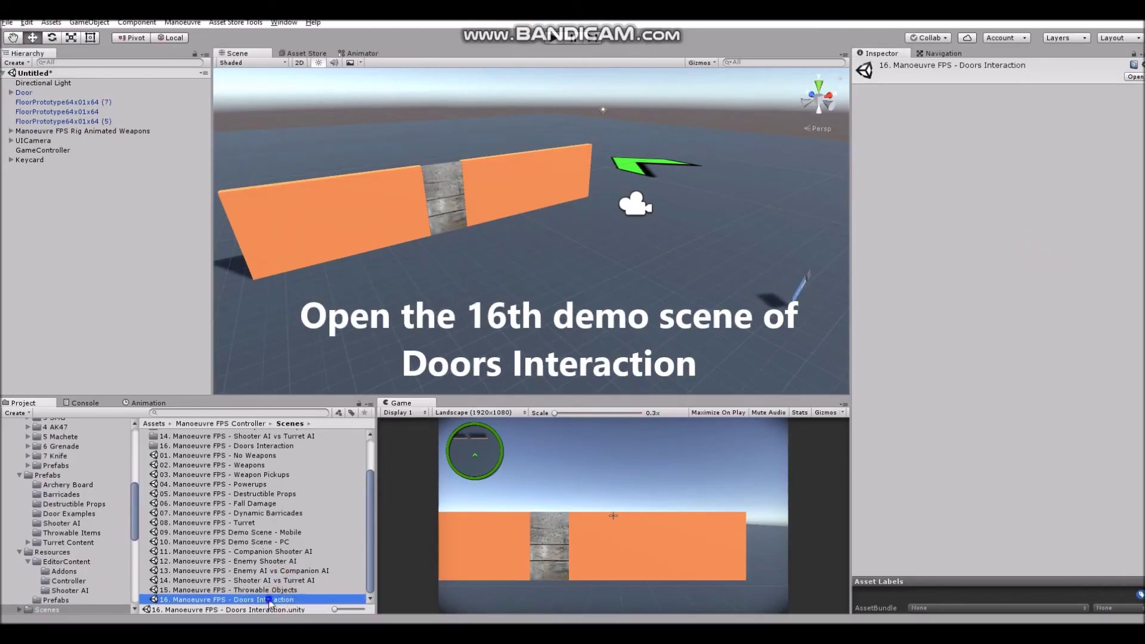
pyautogui.rightClick(269, 600)
pyautogui.doubleClick(258, 600)
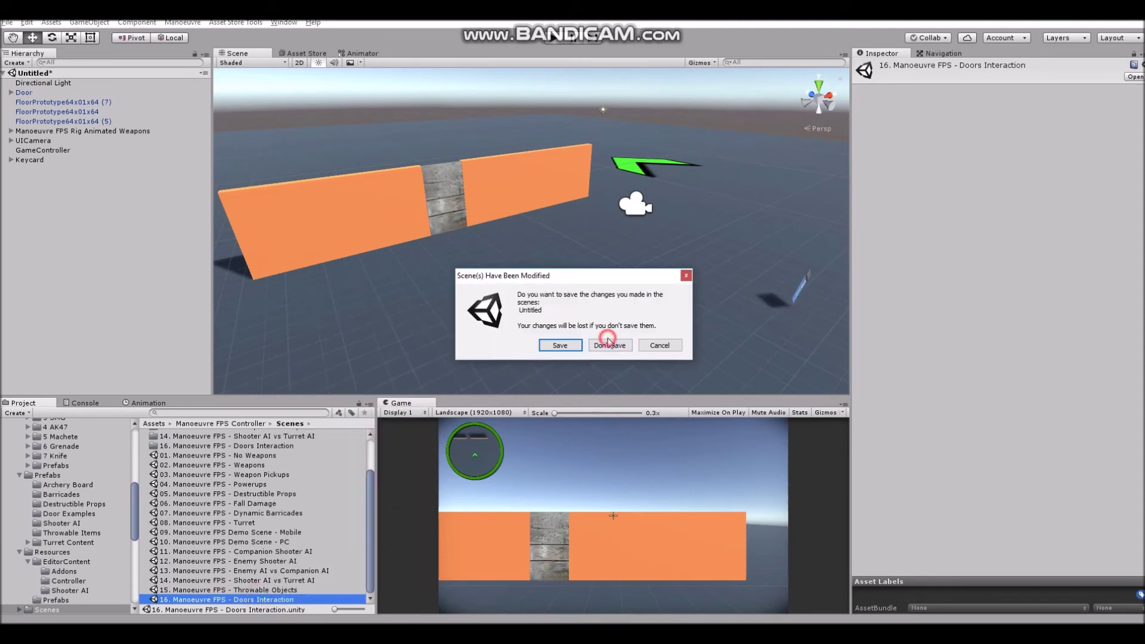
pyautogui.click(609, 341)
# Find the switch beside the barred door, select Door_Animated_Switch_Locked and examine its On Locked event.
pyautogui.moveTo(525, 294); pyautogui.dragTo(932, 168, button='right')
pyautogui.moveTo(714, 215); pyautogui.dragTo(1096, 210, button='right')
pyautogui.press('w')
pyautogui.press('s')
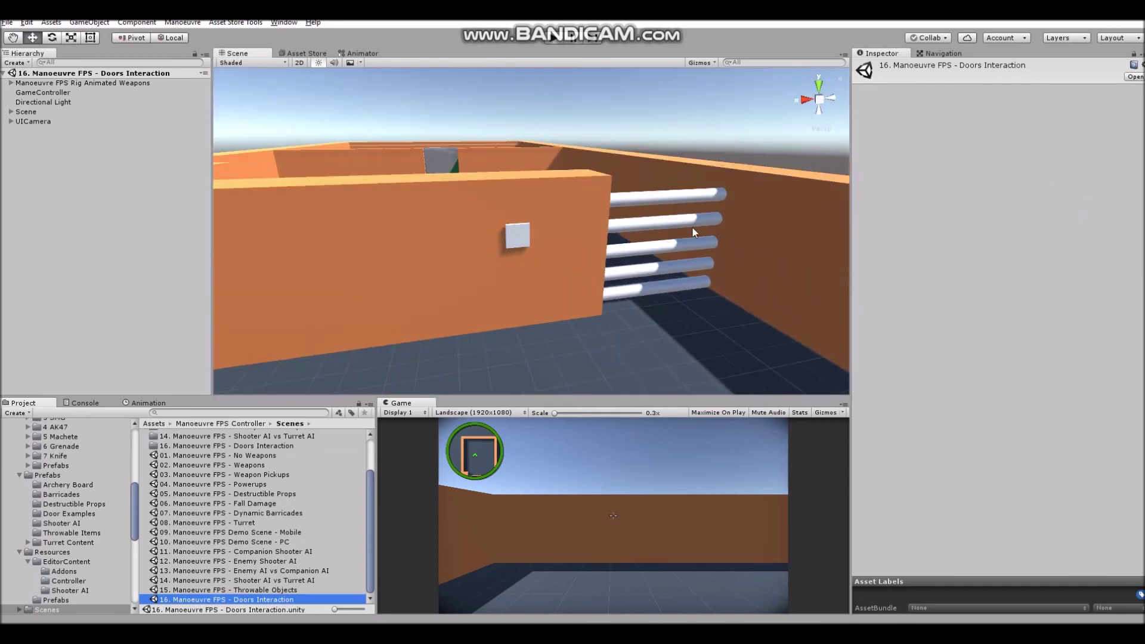
pyautogui.click(523, 239)
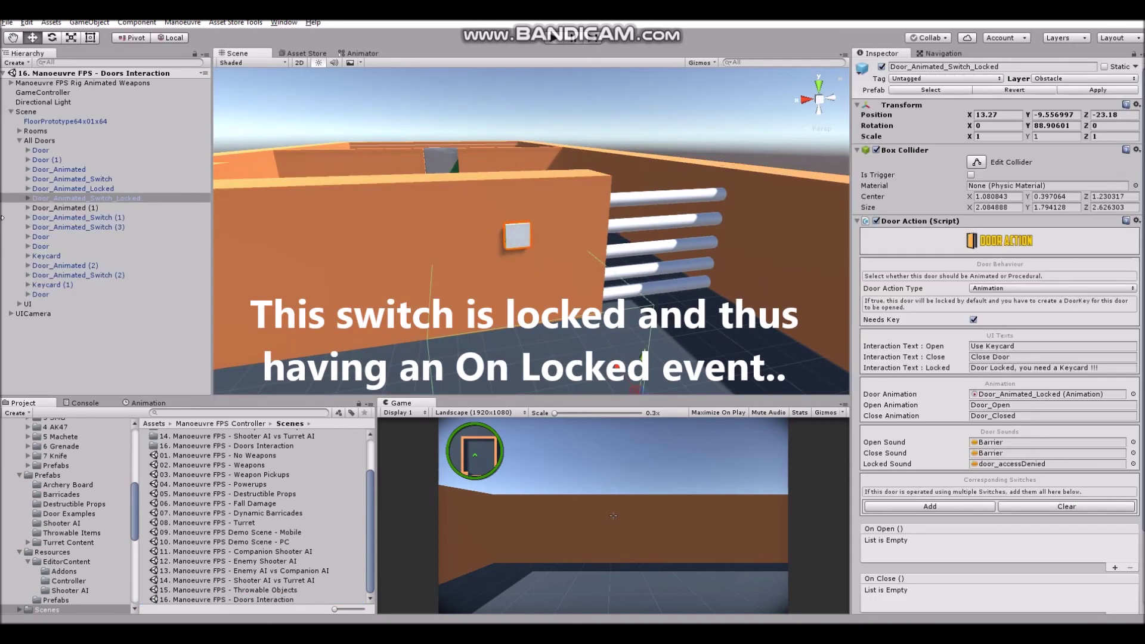
pyautogui.scroll(-4, 1025, 352)
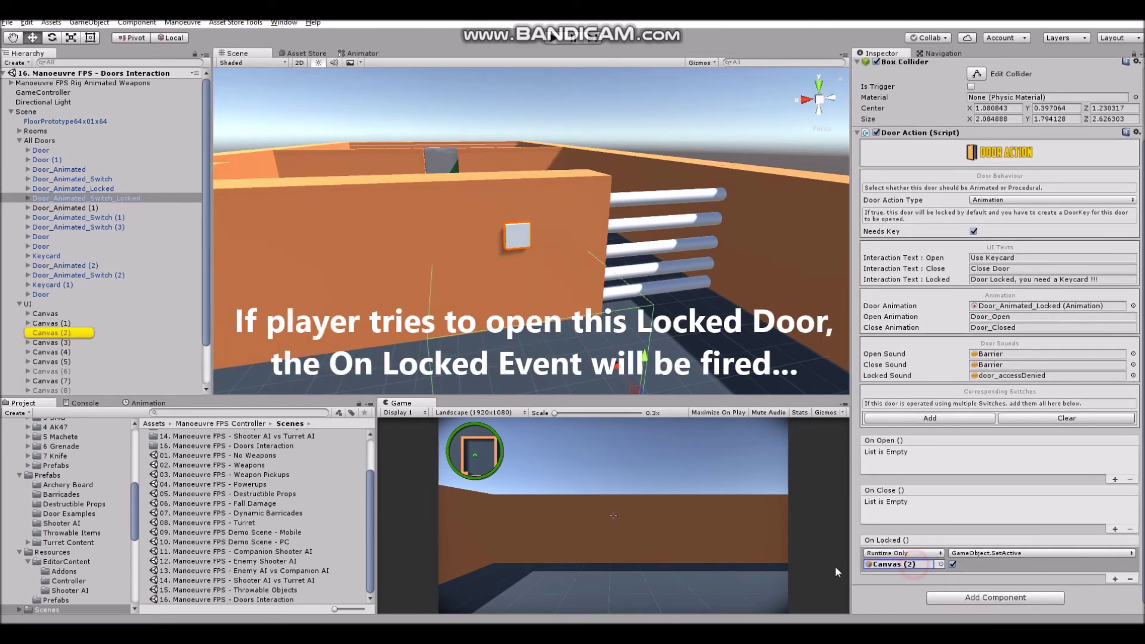
pyautogui.scroll(-2, 73, 283)
# Assign Canvas (2) to the locked switch's On Locked event with GameObject.SetActive set to true.
pyautogui.moveTo(74, 283); pyautogui.dragTo(873, 567)
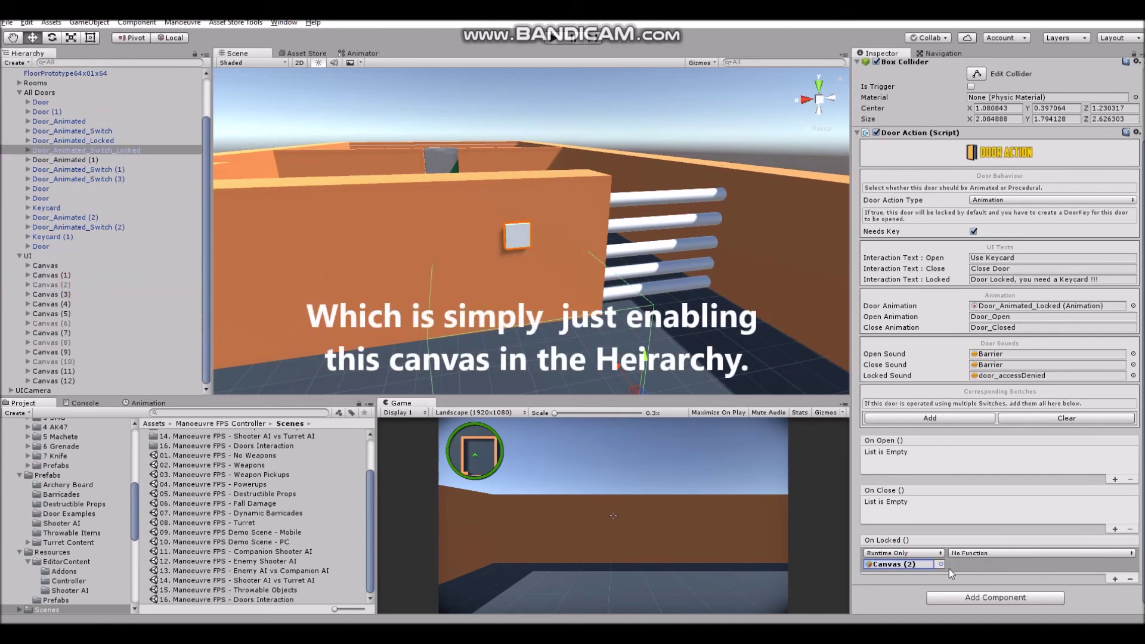
pyautogui.click(979, 553)
pyautogui.moveTo(990, 497)
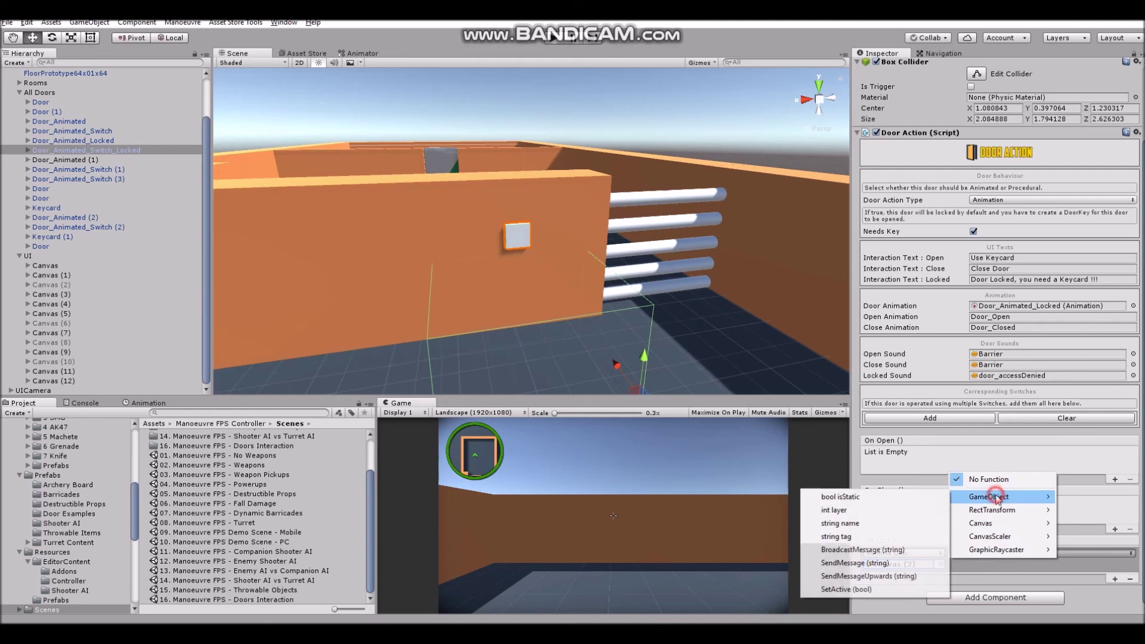
pyautogui.click(883, 590)
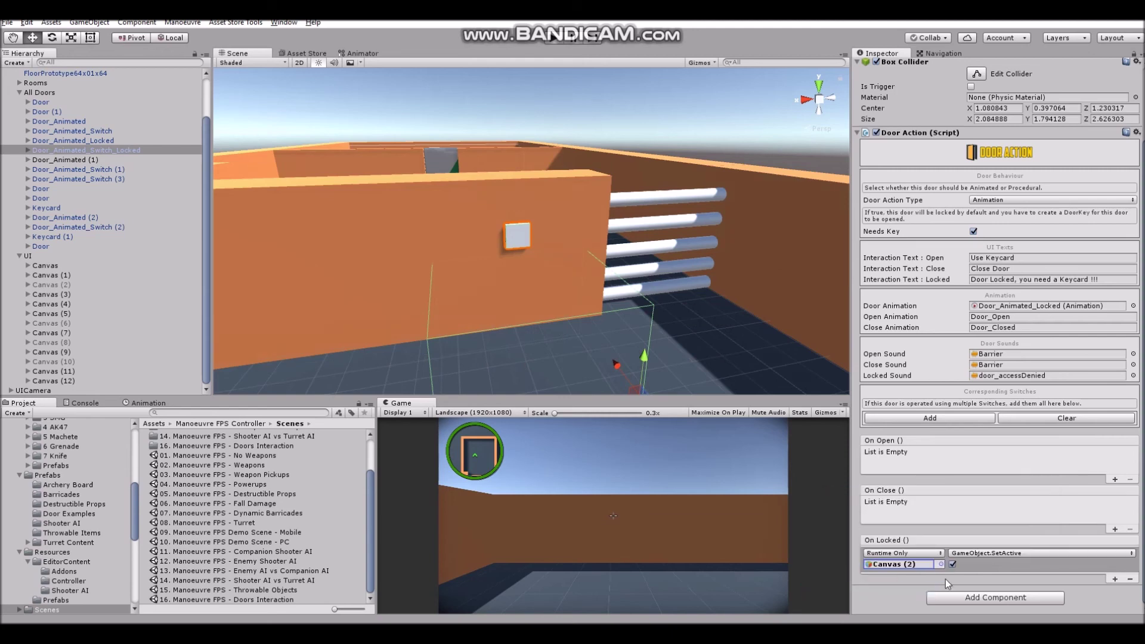
pyautogui.click(953, 564)
# Check the active state of Canvas (2), leave the canvas inactive and save the scene.
pyautogui.click(106, 157)
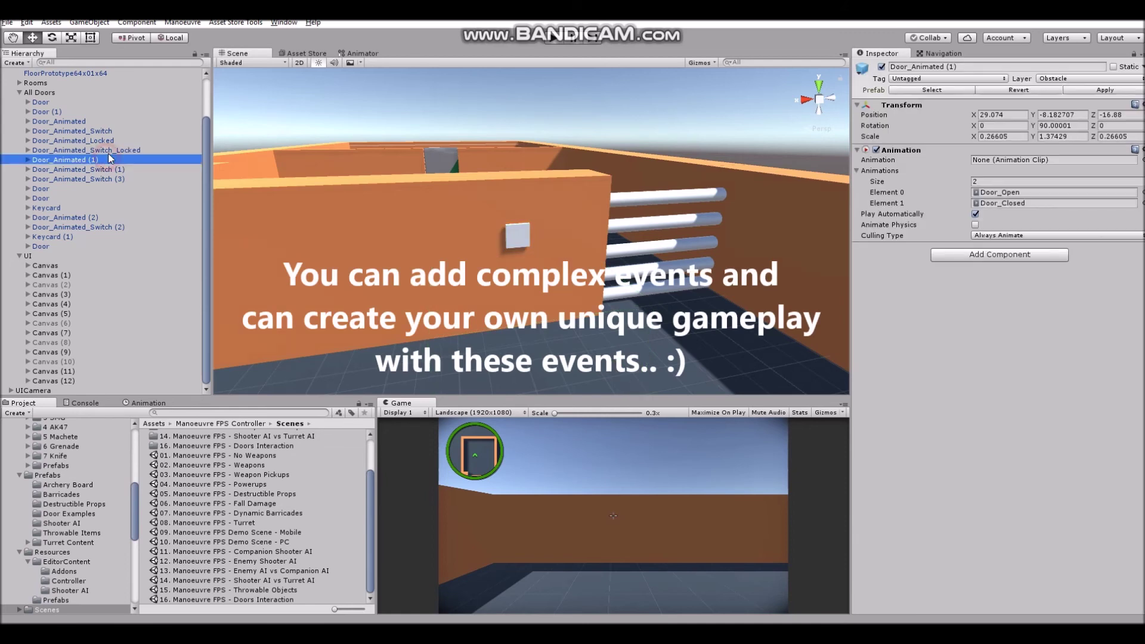
pyautogui.click(111, 149)
pyautogui.click(66, 284)
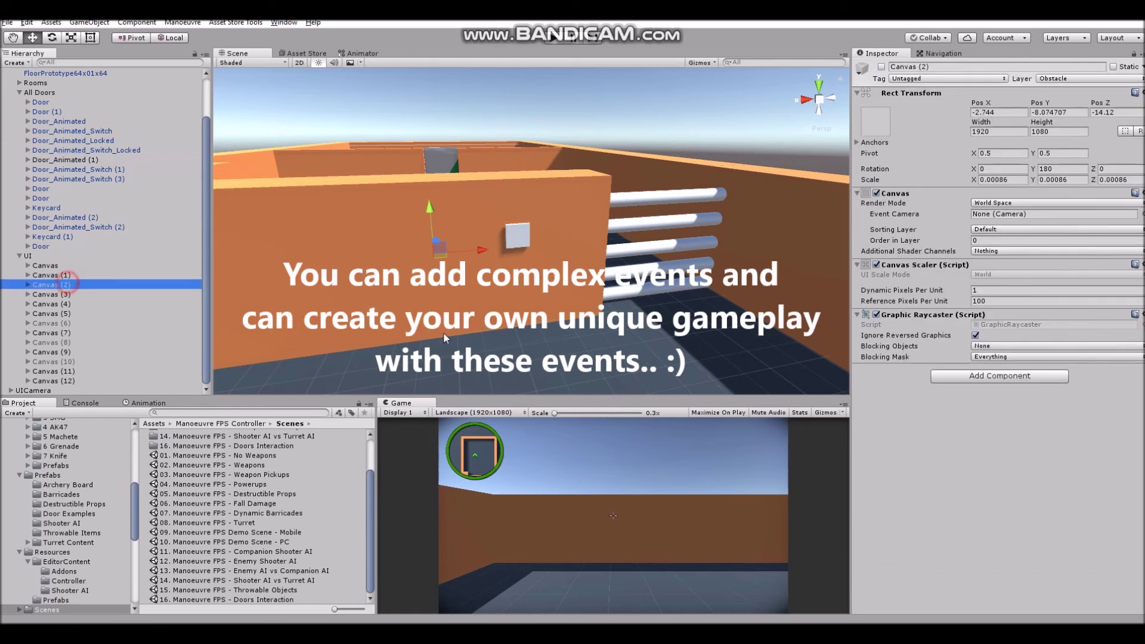
pyautogui.click(882, 67)
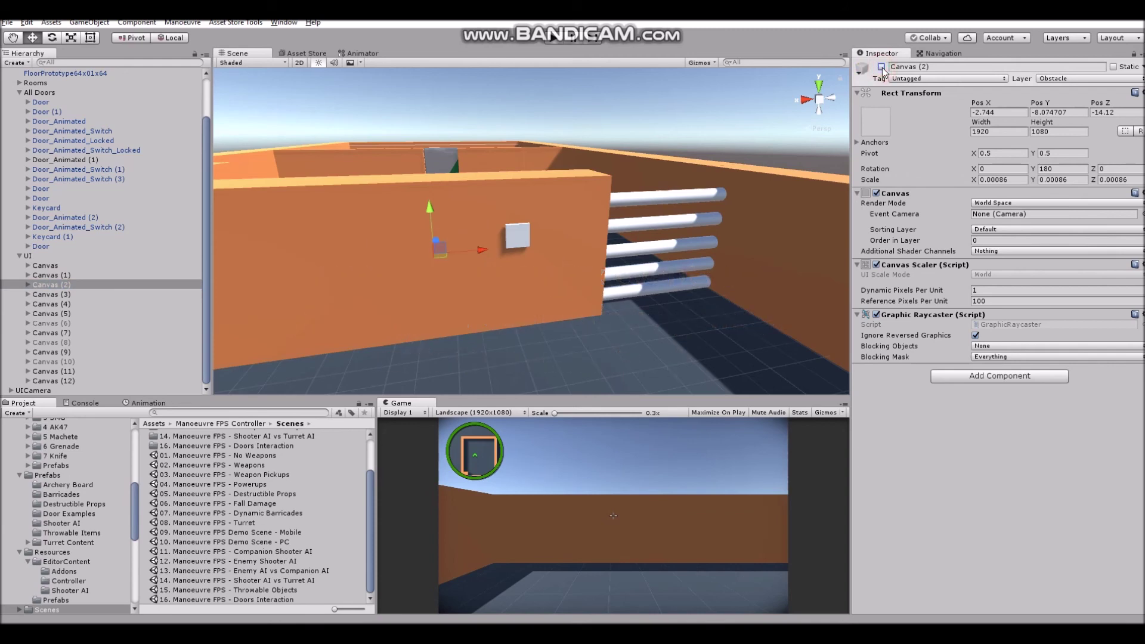
pyautogui.scroll(2, 69, 128)
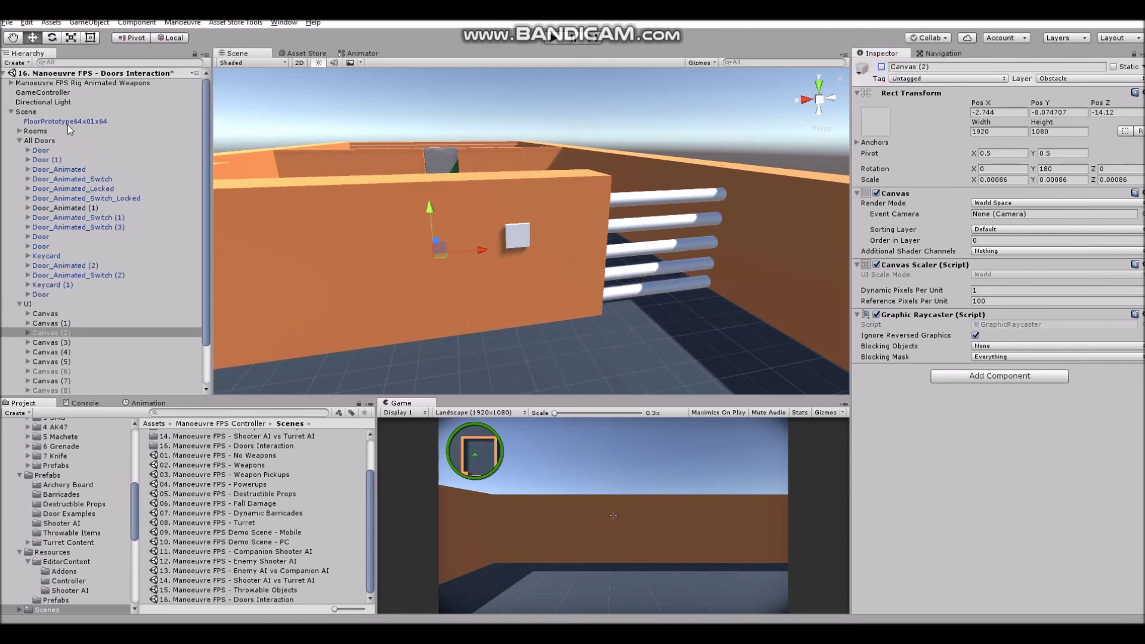
pyautogui.rightClick(70, 76)
pyautogui.click(93, 100)
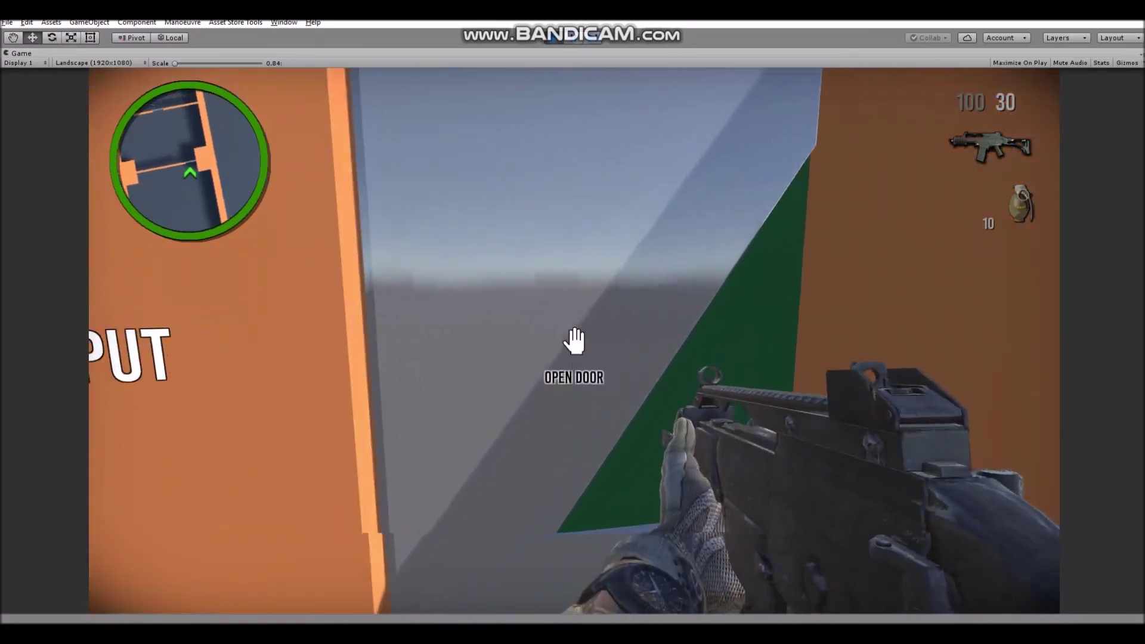
# Open the doors along the way in play mode and enter the room with the barred door.
pyautogui.press('e')
pyautogui.press('w')
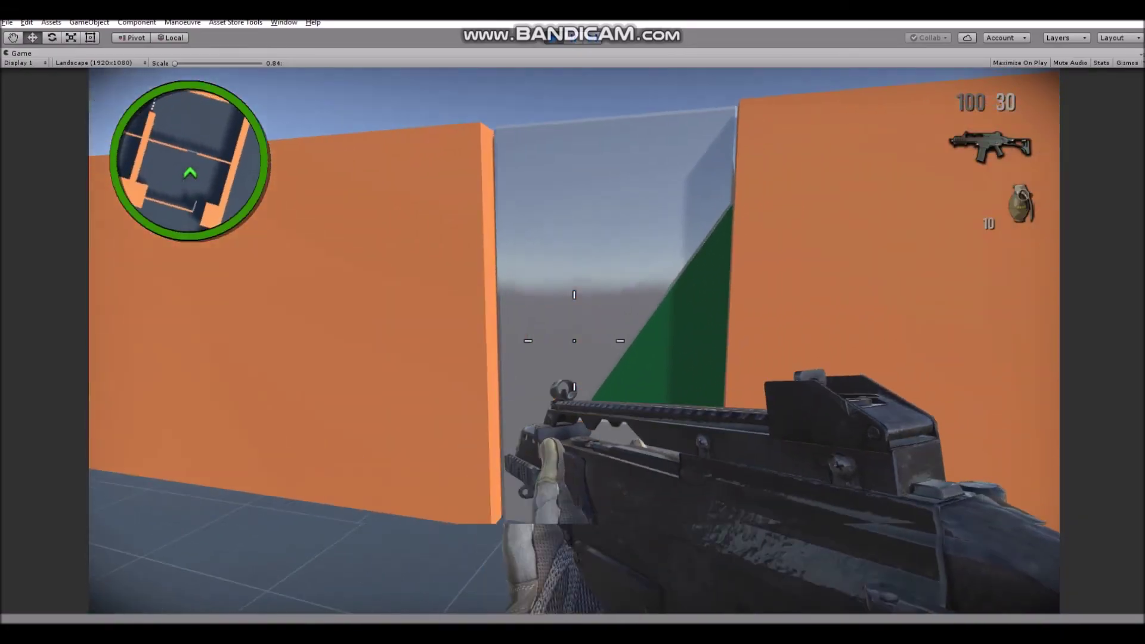
pyautogui.press('e')
pyautogui.press('w')
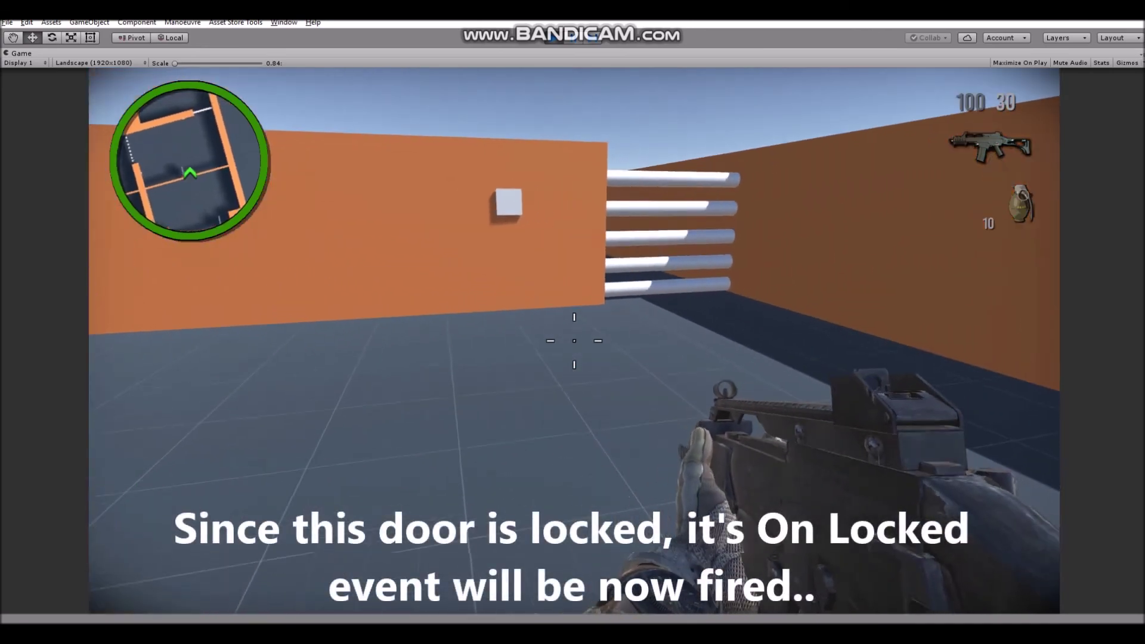
# Try the locked switch beside the barred door without a keycard and check the canvas text on the wall.
pyautogui.press('w')
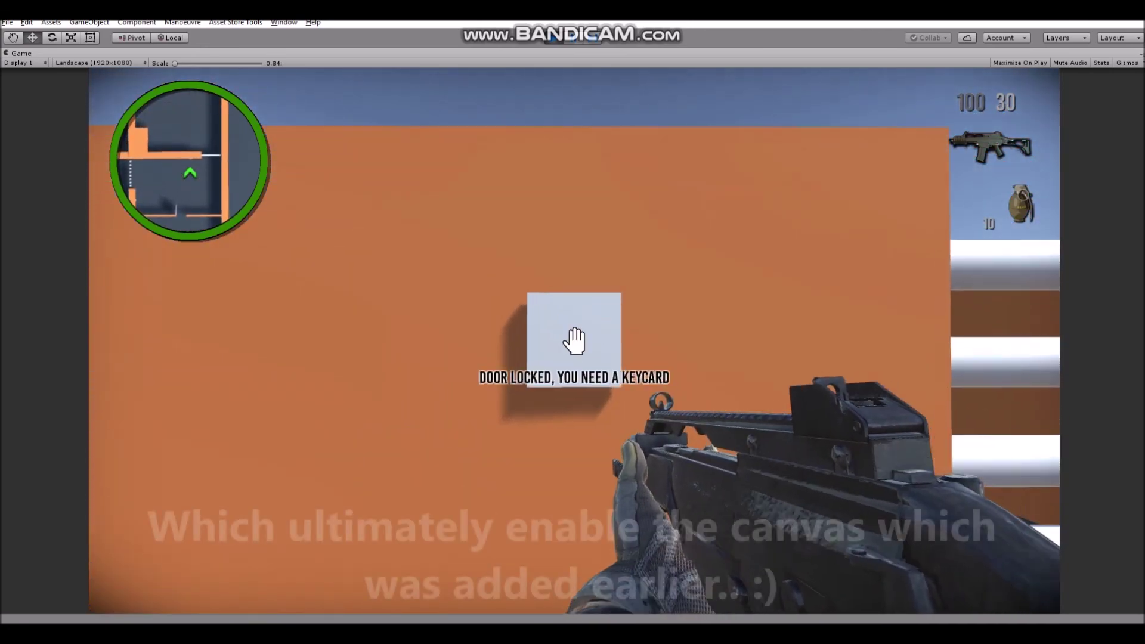
pyautogui.press('w')
pyautogui.press('w')
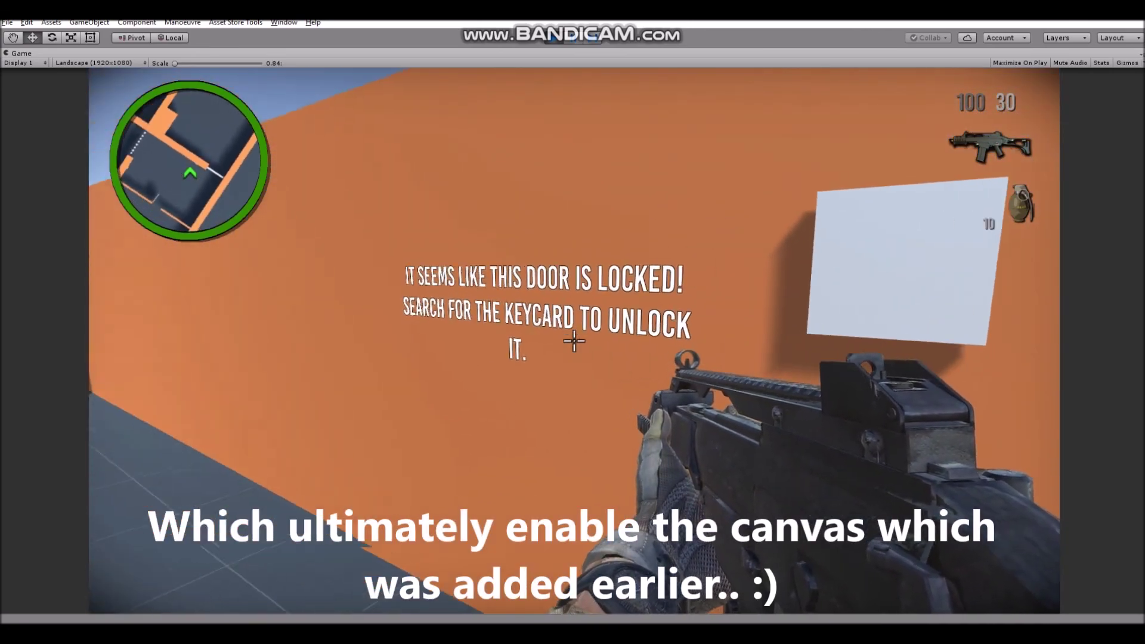
pyautogui.press('w')
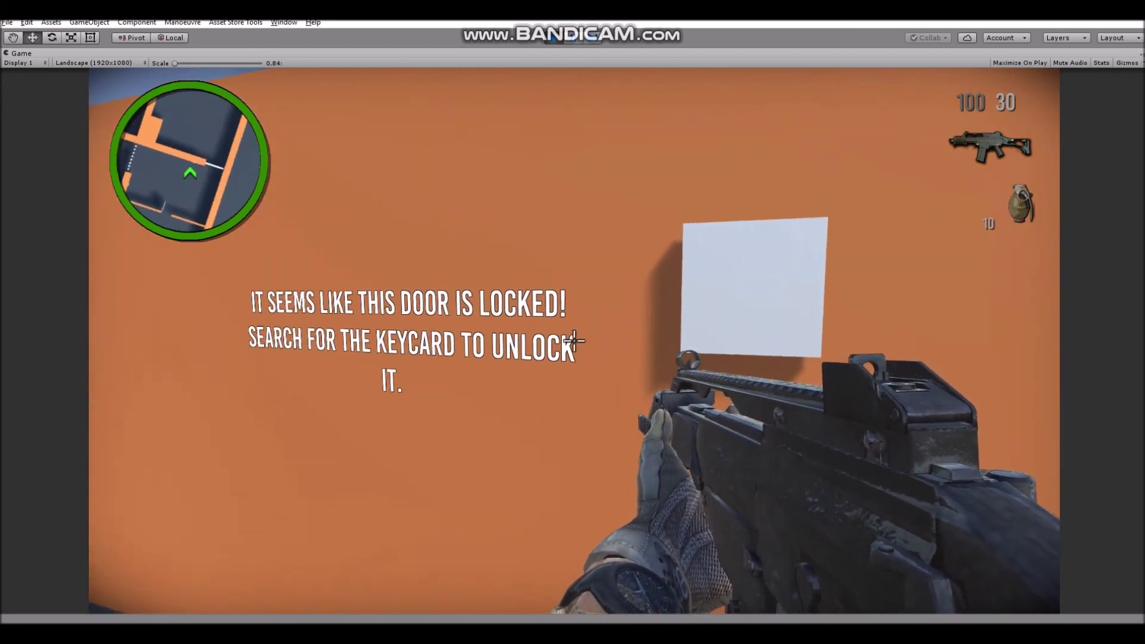
pyautogui.moveTo(575, 341)
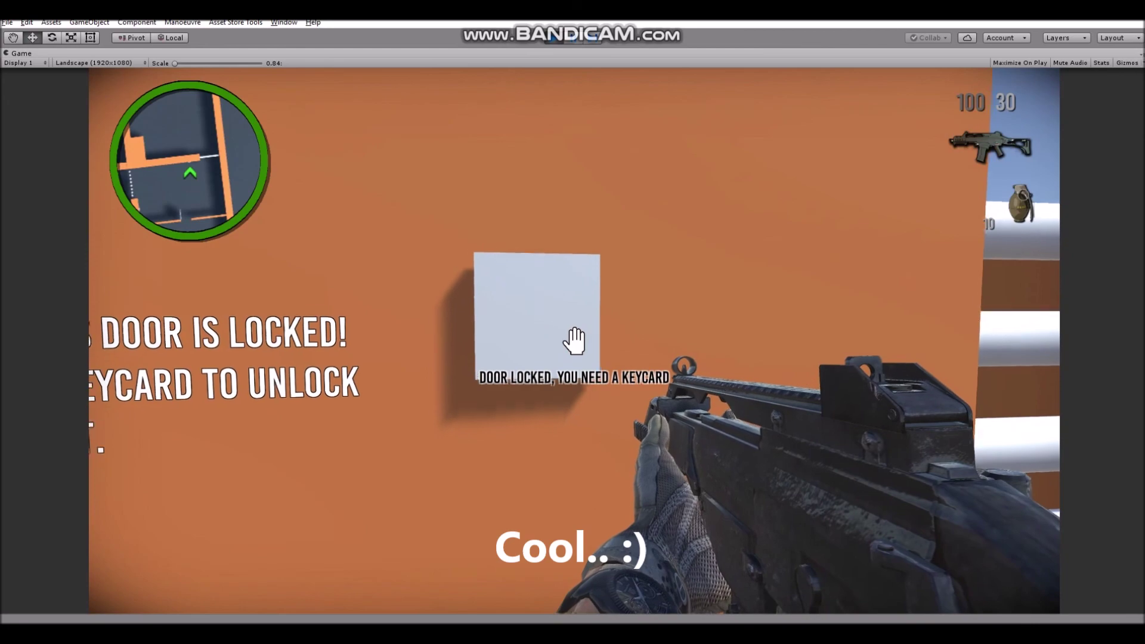